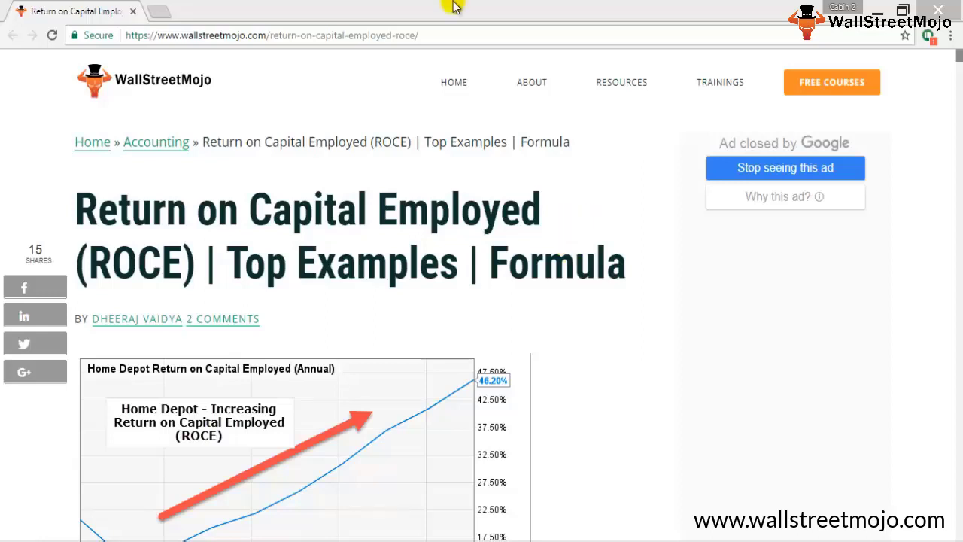
Switch to the Book1 workbook in Excel and enter the label "EBIT" in cell G4
mouse_move(366, 539)
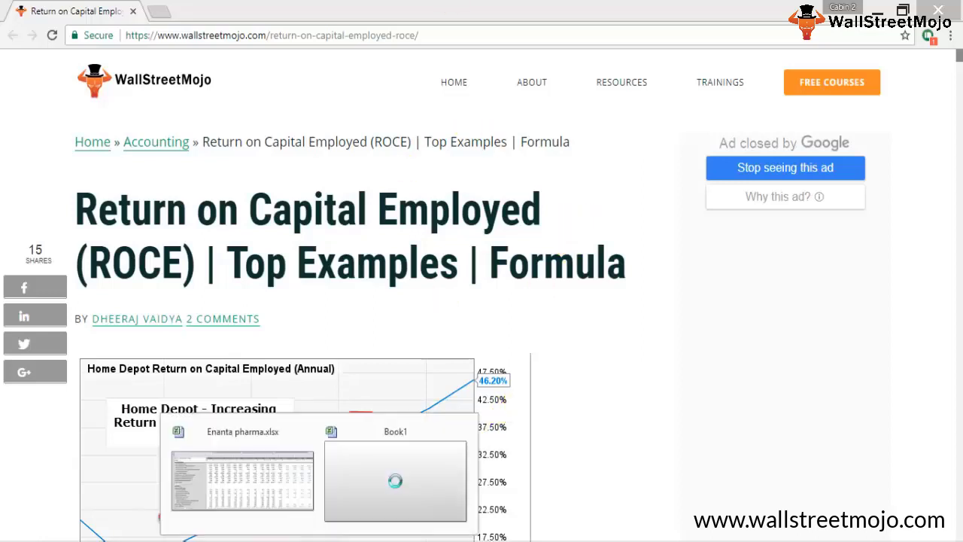
left_click(408, 494)
left_click(320, 194)
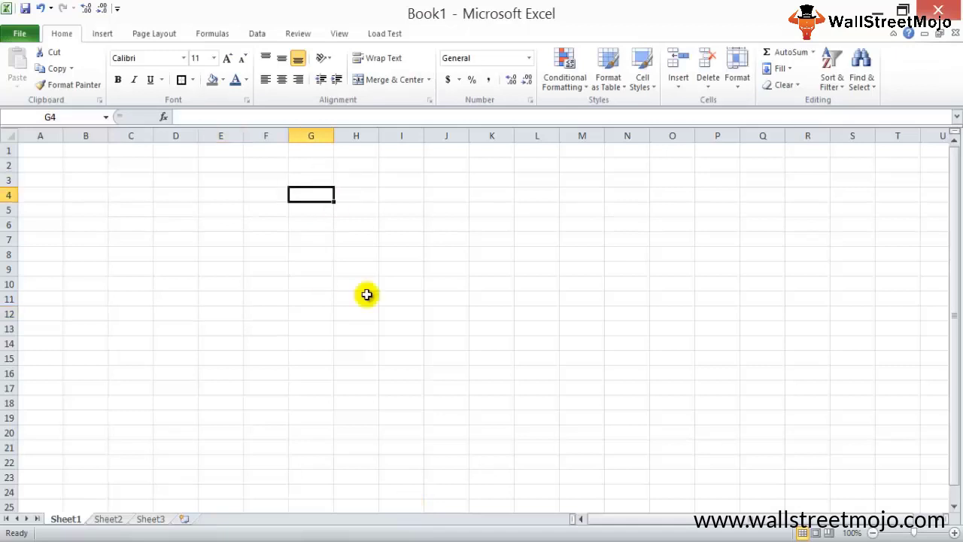
type("EBIT")
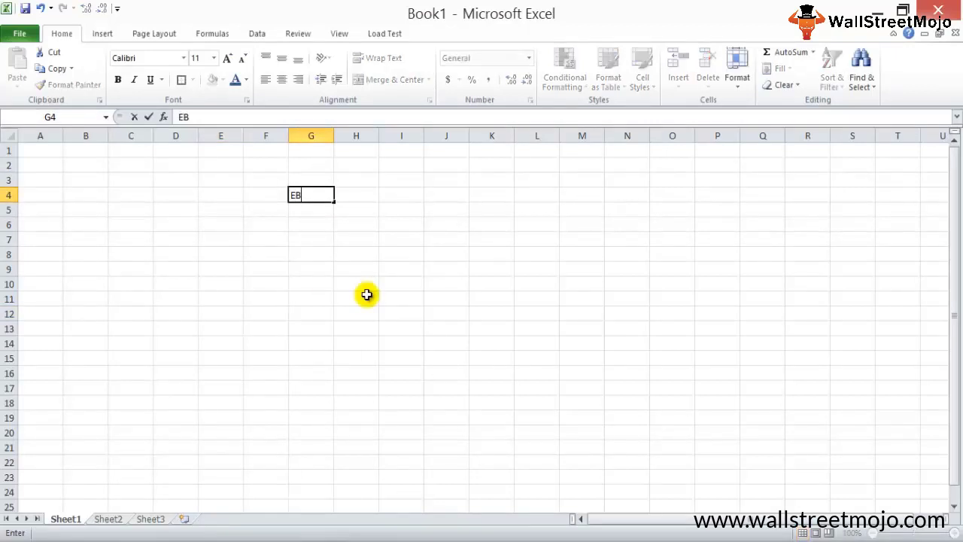
key("BackSpace")
key("BackSpace")
type("I")
key("Return")
key("Up")
key("F2")
type("T")
key("Return")
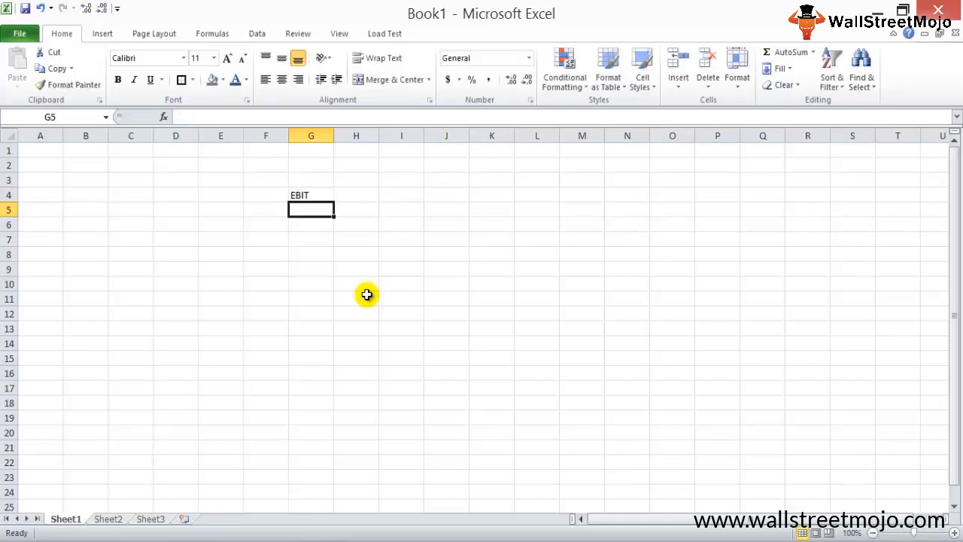
Enter the EBIT definition "Earnings before interest and tax" in cell H4
key("Up")
key("Right")
type("Ear")
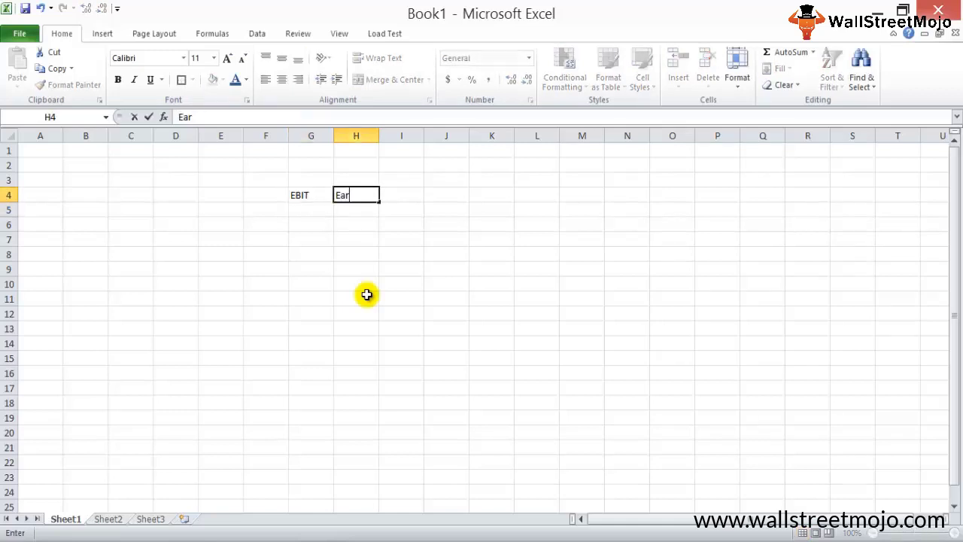
type("nings before in")
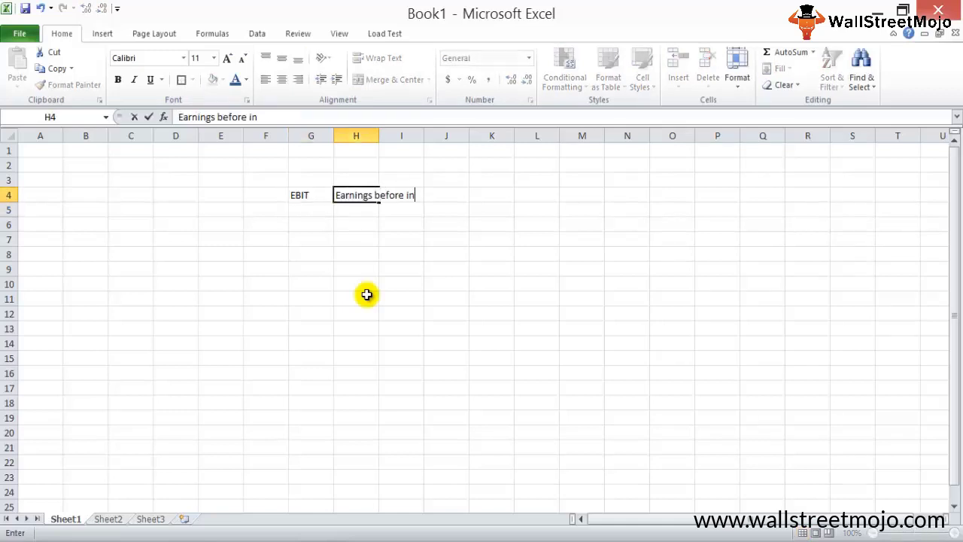
type("terest and tax")
key("Return")
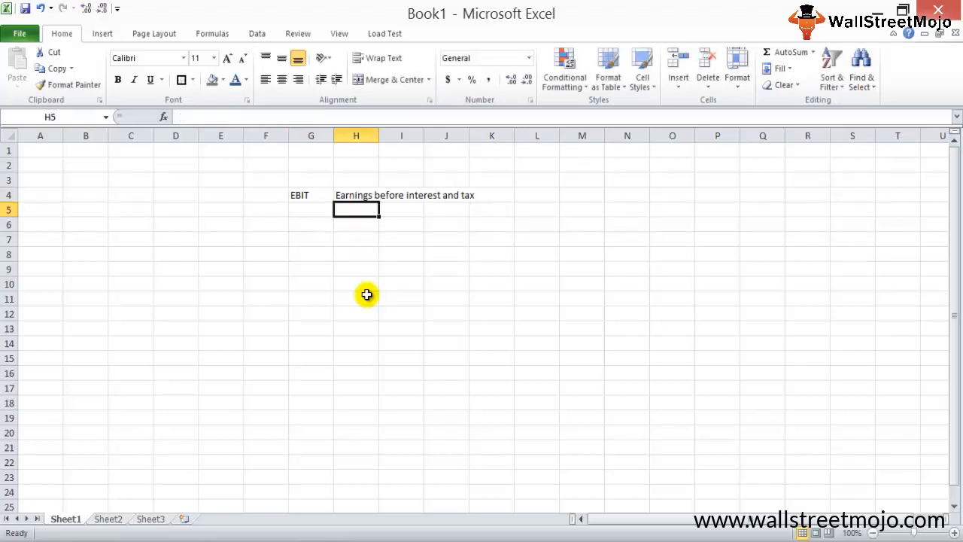
Enter "Capital employed" in cell G5 and autofit the width of column G
key("Left")
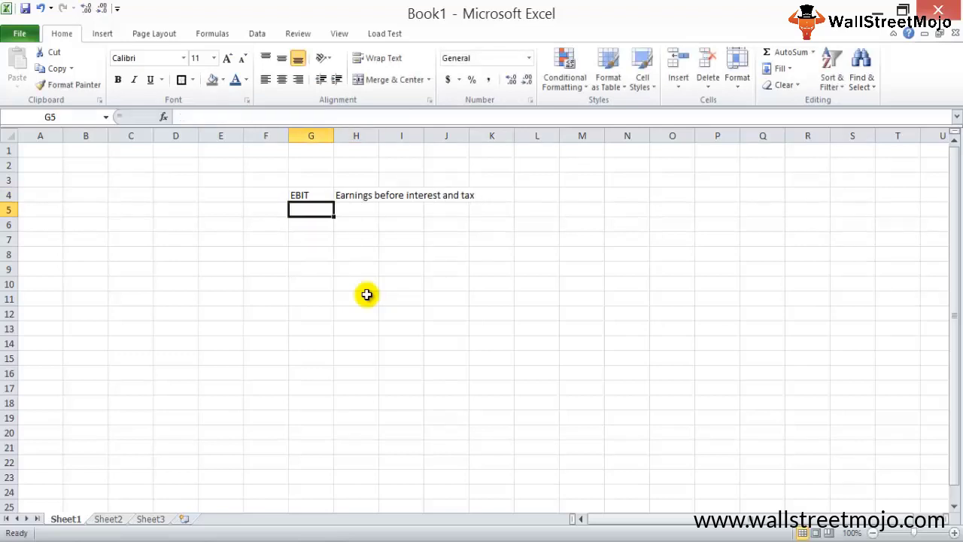
type("Capit")
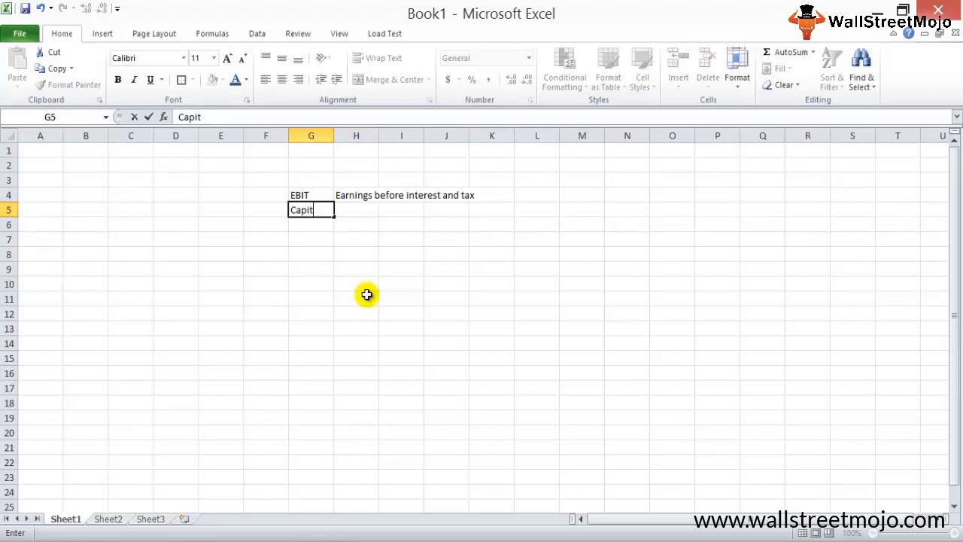
type("al employed")
key("Return")
key("Up")
key("alt+h")
key("o")
key("i")
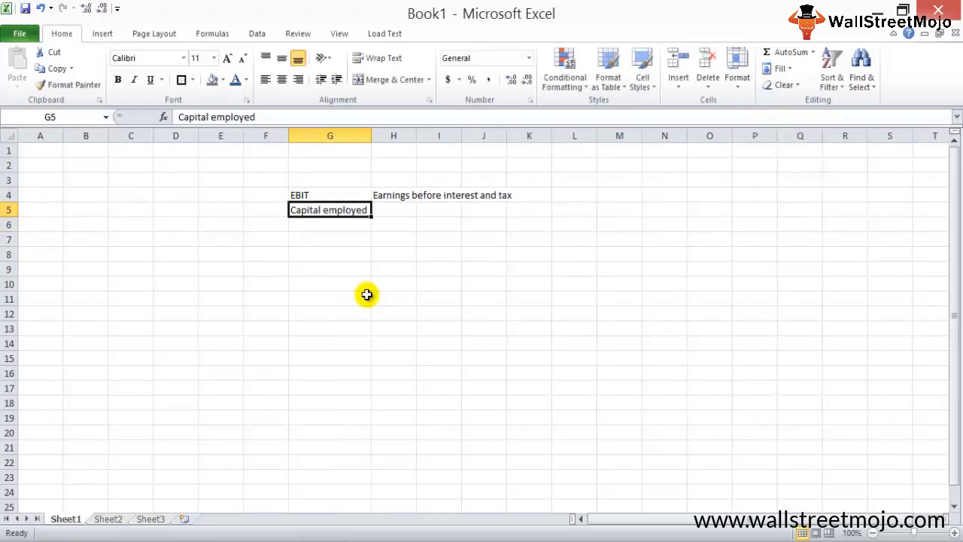
Enter the capital employed definition "total assets less current liabilities" in cell H5
key("Right")
type("total ")
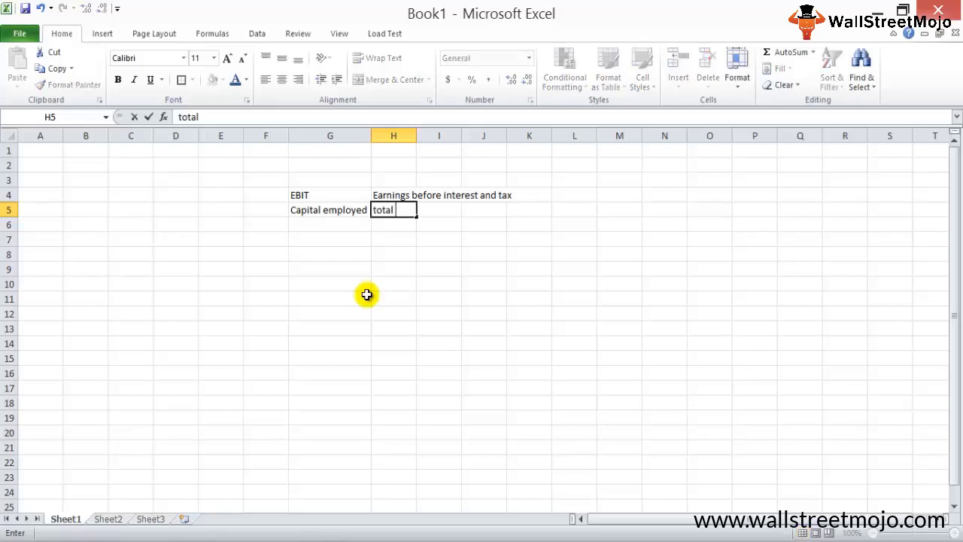
type("assets less ")
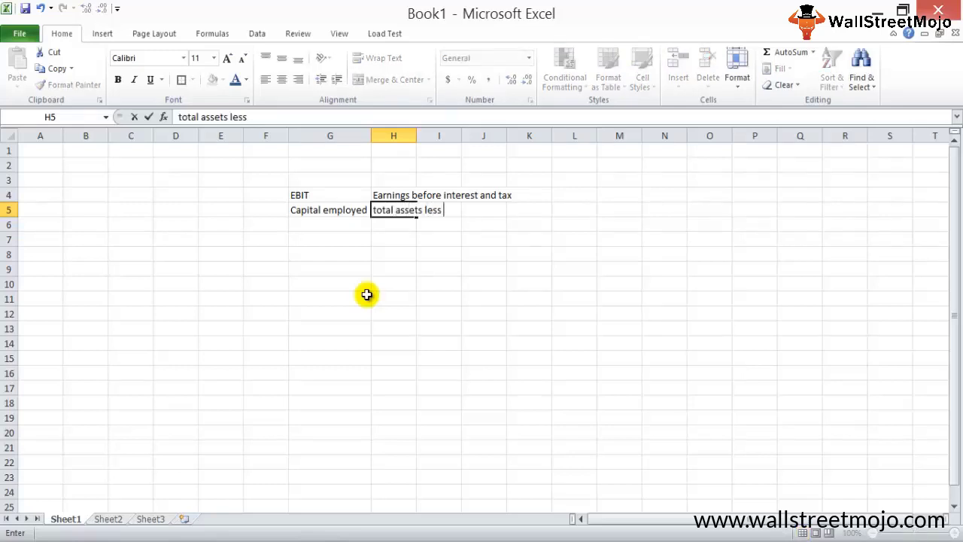
type("current liabilities")
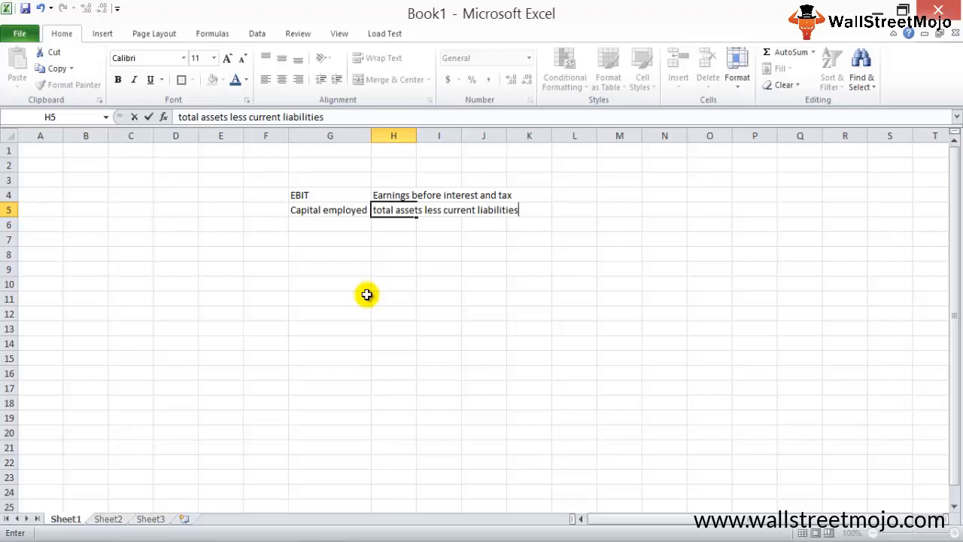
key("Return")
Capitalise the first letter in cell H5 so the definition starts with "Total"
key("Up")
key("F2")
key("Left")
key("Left")
key("Left")
key("Left")
key("Left")
key("Left")
key("Left")
key("Left")
key("Left")
key("Left")
key("Left")
key("Left")
key("Left")
key("Left")
key("Left")
key("Left")
key("Left")
key("Left")
key("Left")
key("Left")
key("BackSpace")
type("t")
key("BackSpace")
type("T")
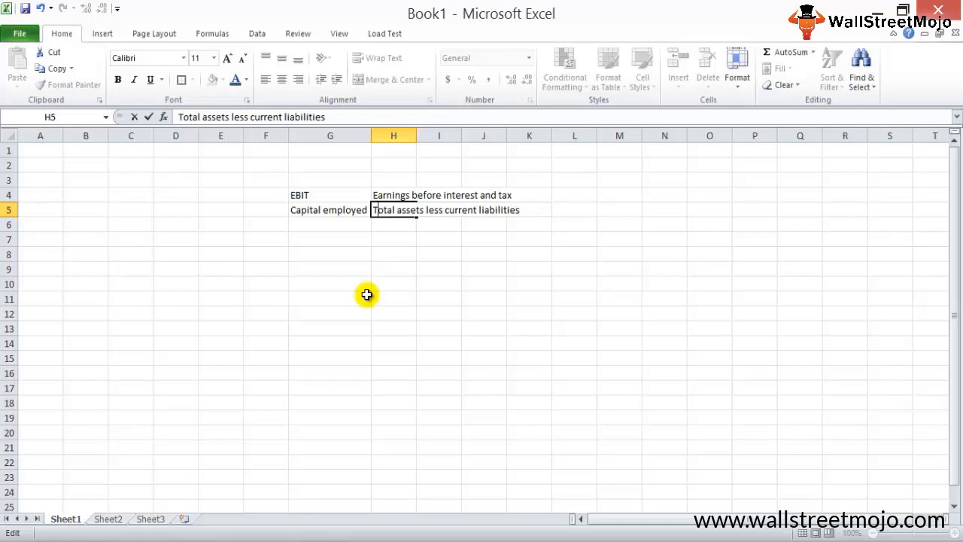
key("Return")
Autofit the width of column H to its definition texts
key("Up")
key("Up")
key("alt+h")
key("o")
key("i")
key("Left")
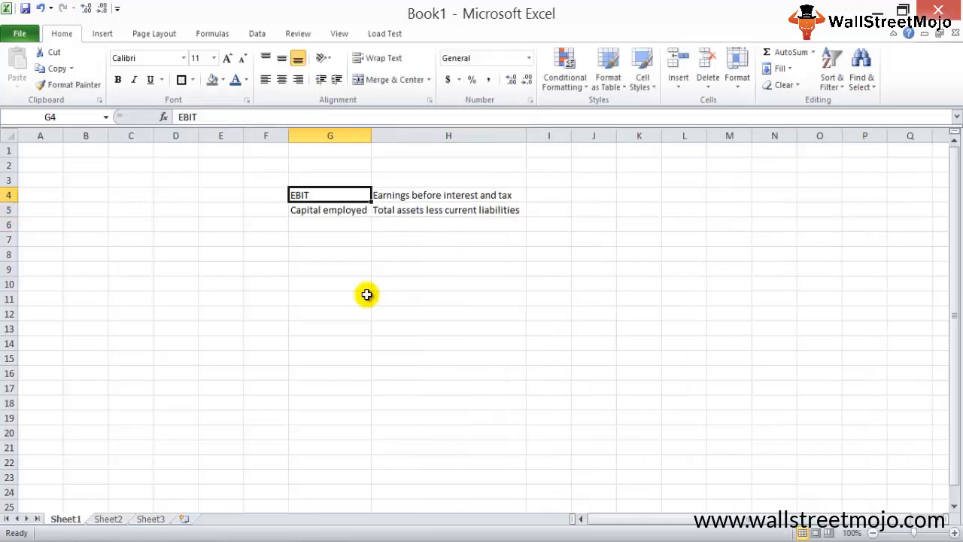
key("Down")
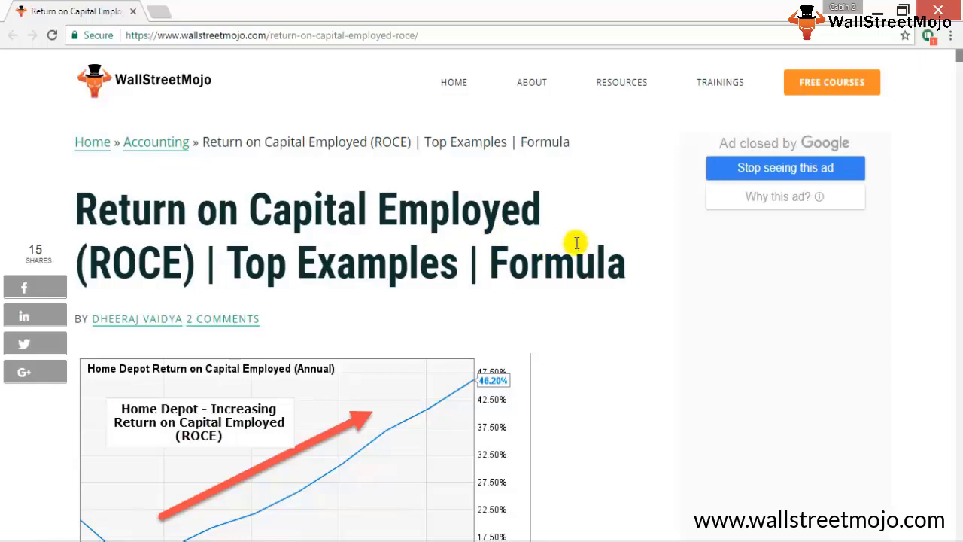
Switch to the ROCE article in the browser and examine the Home Depot return on capital employed chart
scroll(580, 245, "down", 5)
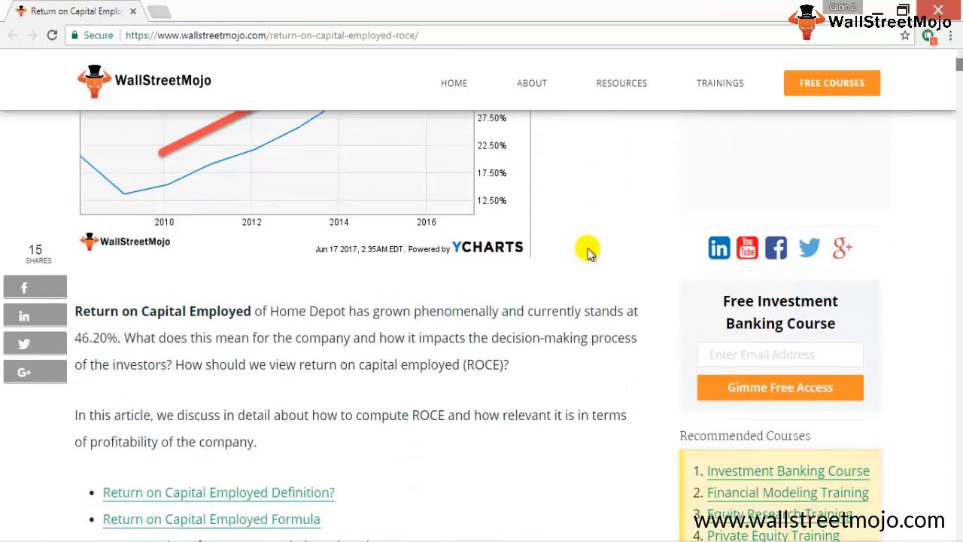
scroll(585, 248, "down", 1)
scroll(585, 251, "up", 4)
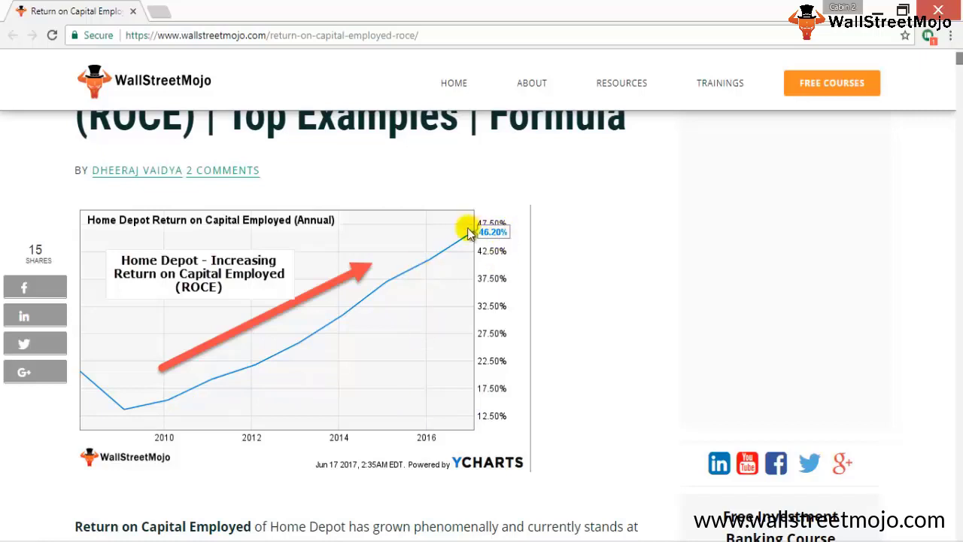
scroll(591, 279, "down", 2)
scroll(593, 282, "up", 1)
scroll(593, 281, "up", 1)
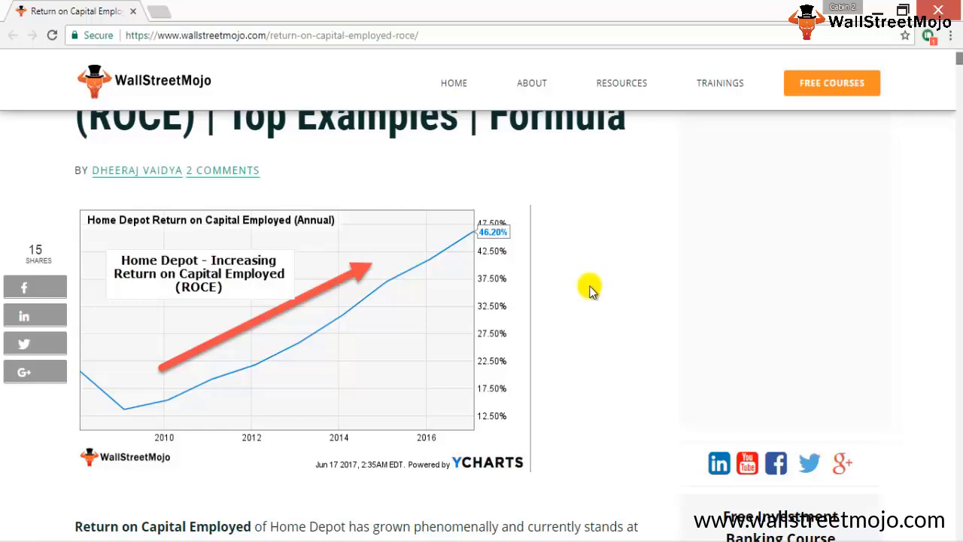
scroll(591, 290, "down", 2)
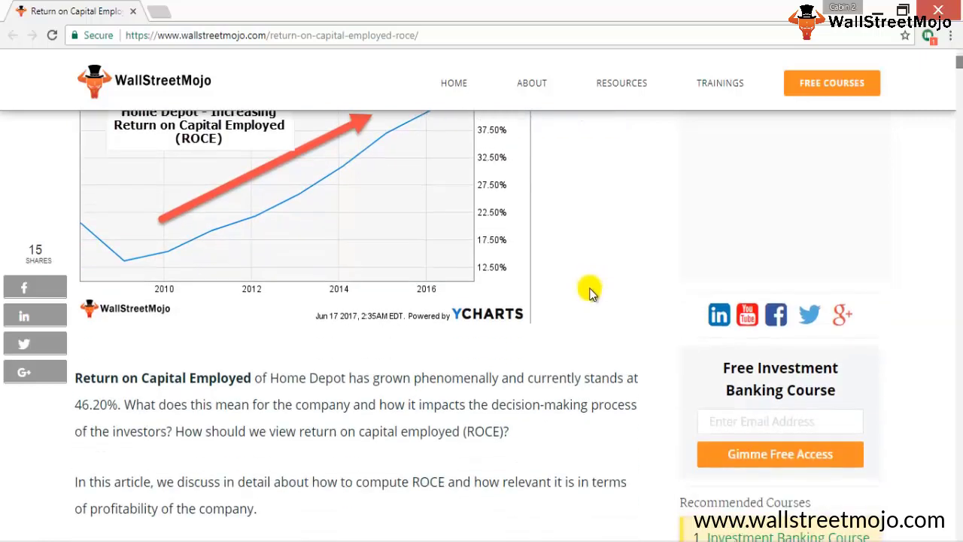
Examine the article's ROCE ratio formula and the income statement table used to calculate EBIT
scroll(591, 290, "down", 20)
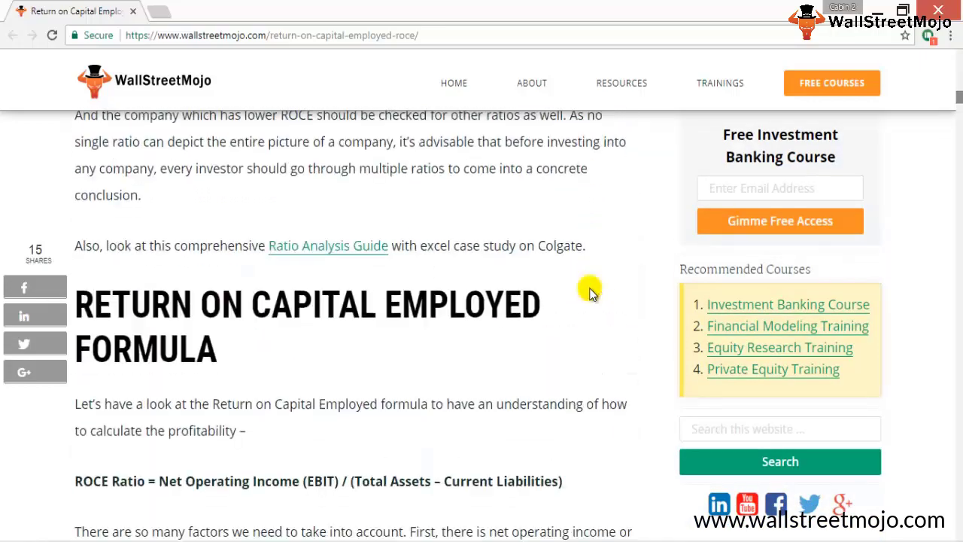
scroll(591, 289, "down", 6)
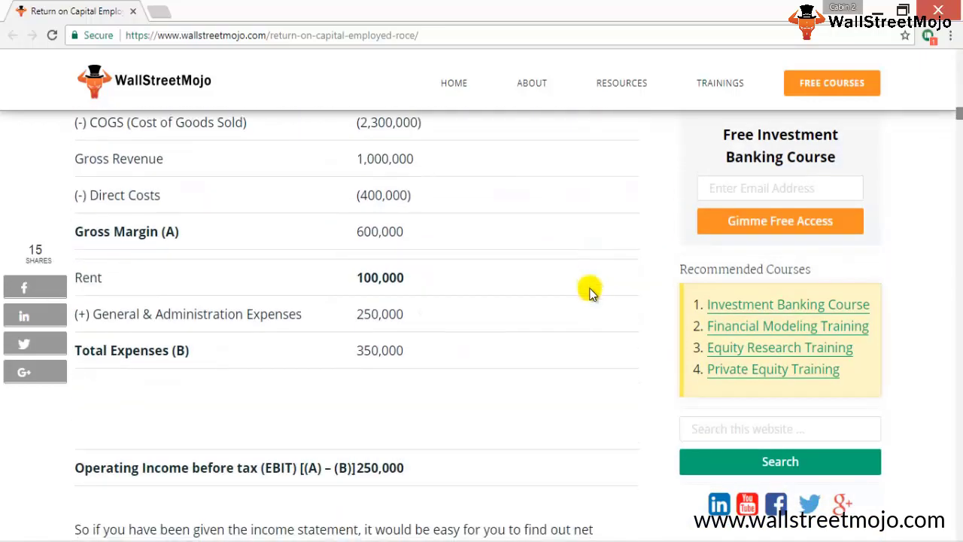
scroll(591, 290, "up", 4)
scroll(590, 290, "up", 4)
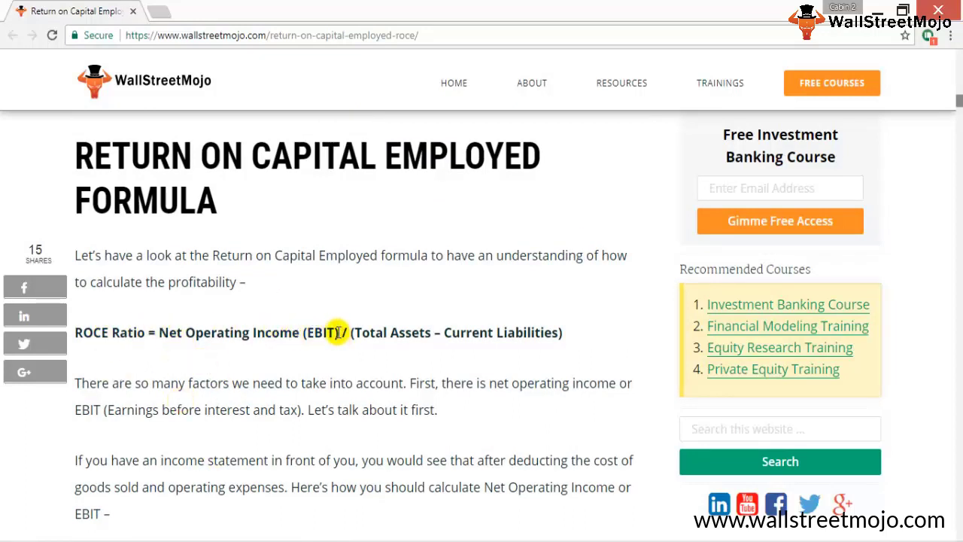
left_click_drag(338, 332, 305, 332)
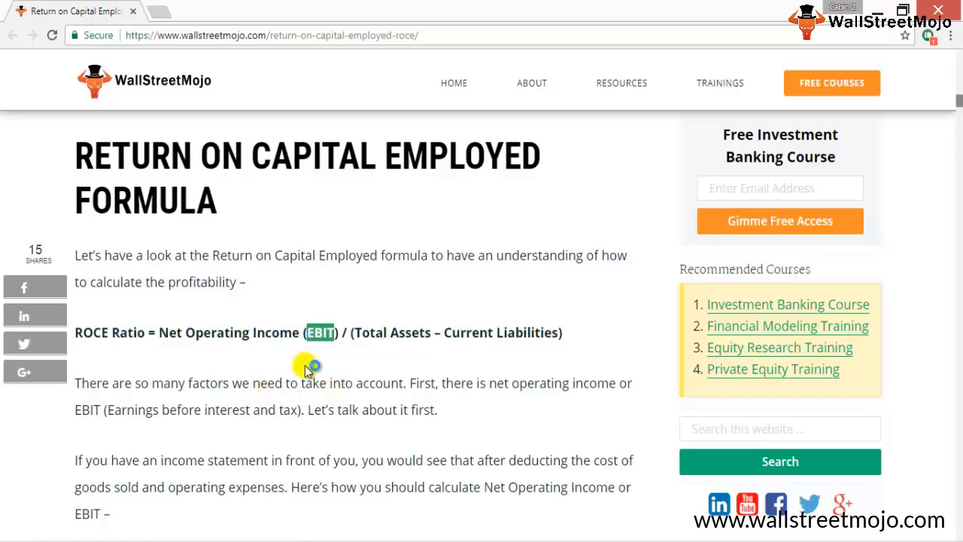
left_click(307, 368)
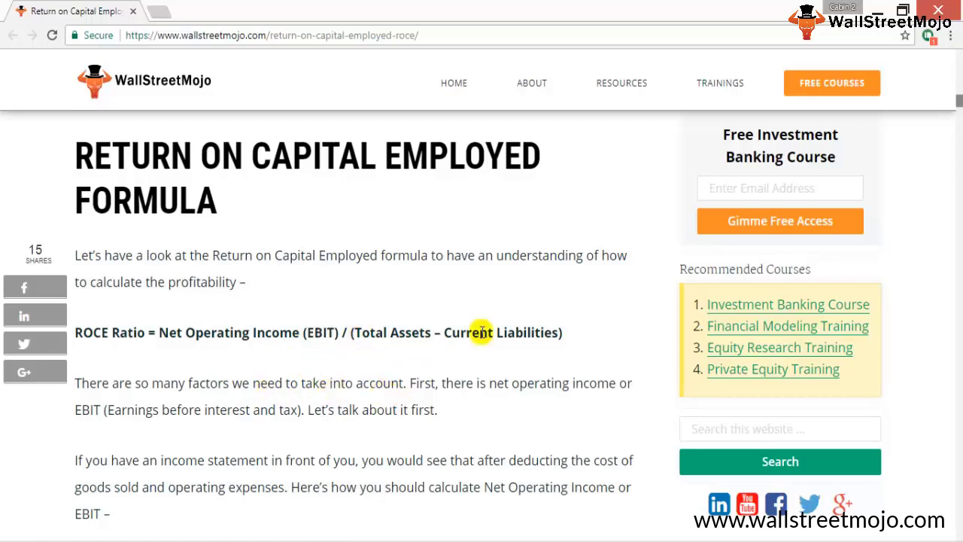
scroll(496, 368, "down", 3)
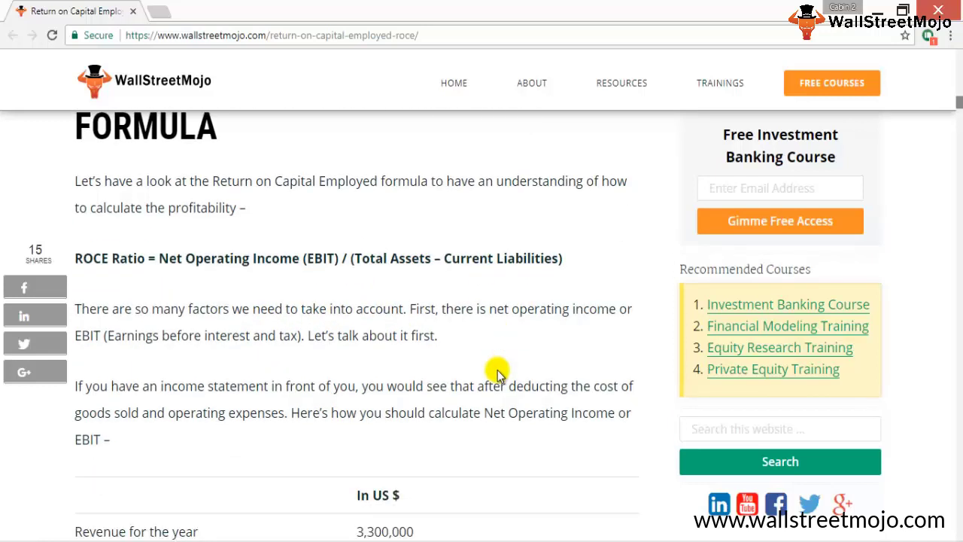
scroll(552, 271, "down", 1)
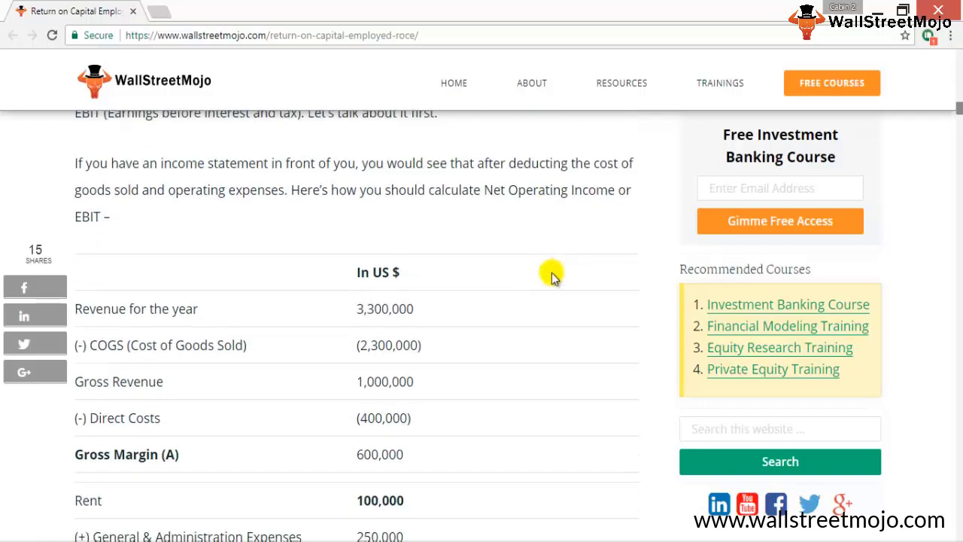
scroll(503, 301, "down", 1)
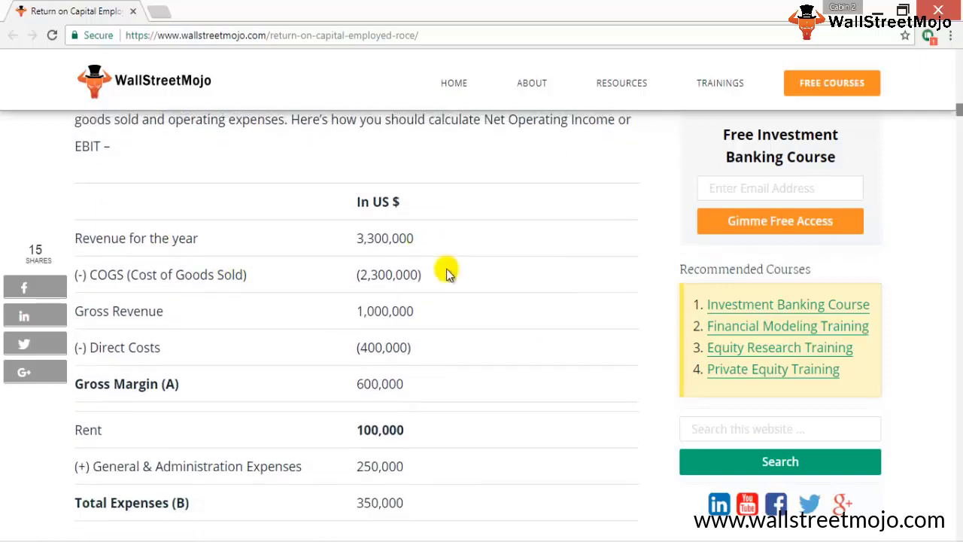
scroll(447, 267, "up", 5)
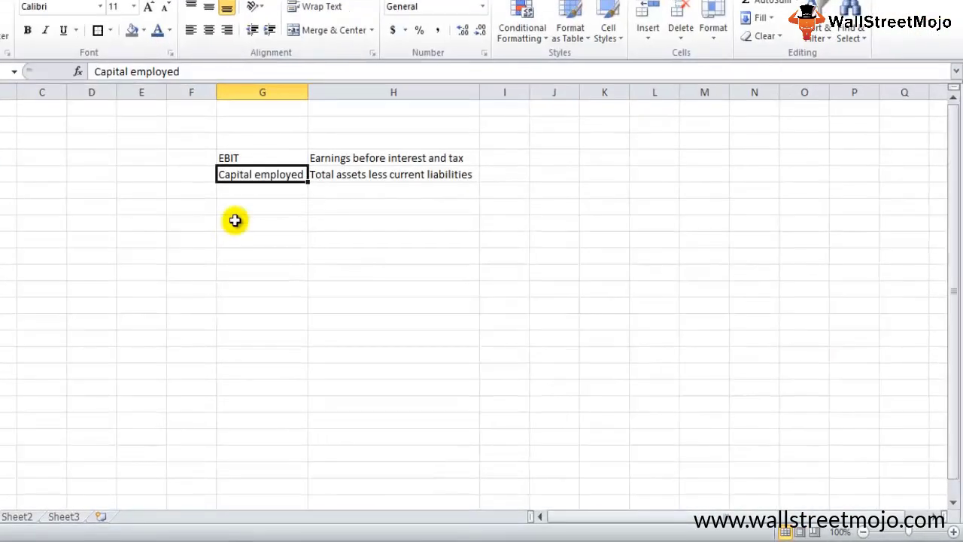
Switch back to the Excel workbook and enter "Revenue less Opex" in cell G8
left_click(235, 220)
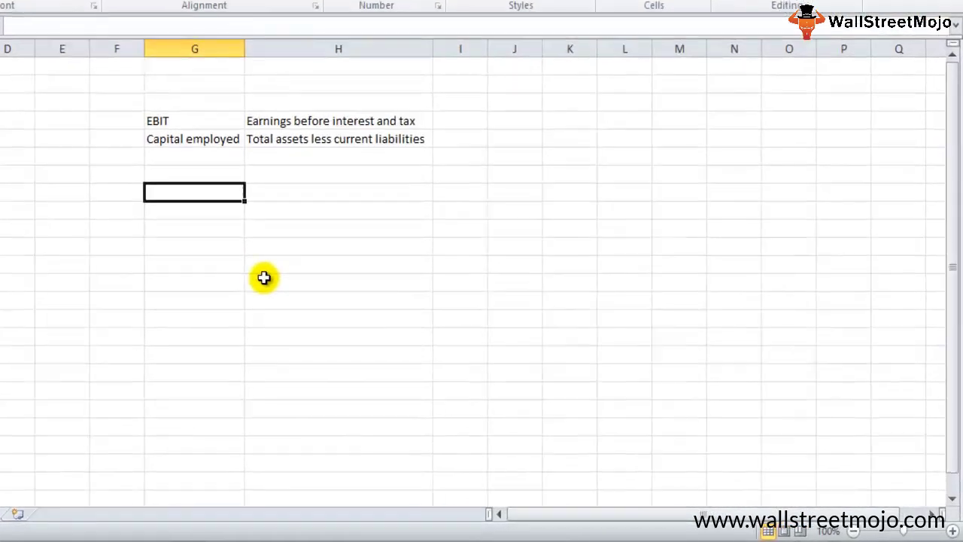
type("Reve")
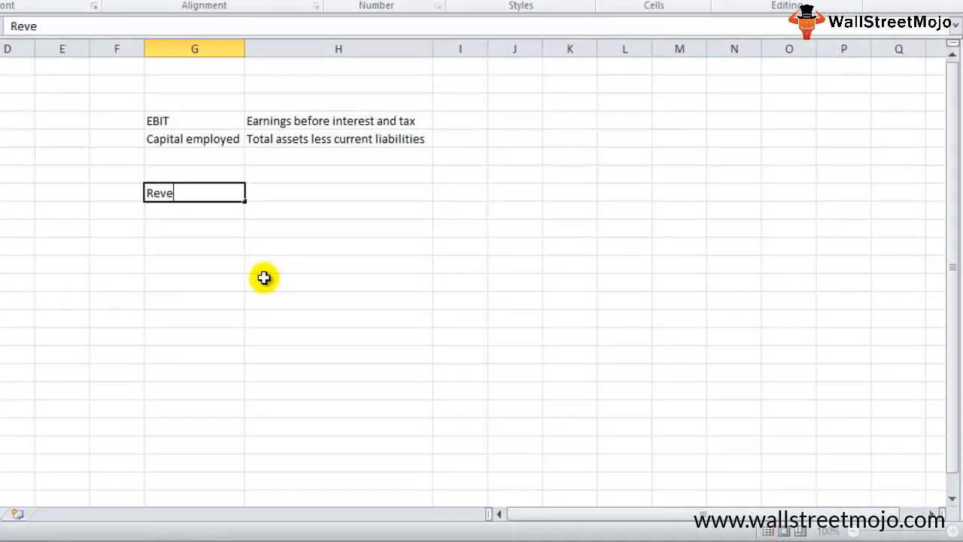
type("nue less the")
key("BackSpace")
key("BackSpace")
key("BackSpace")
type("O")
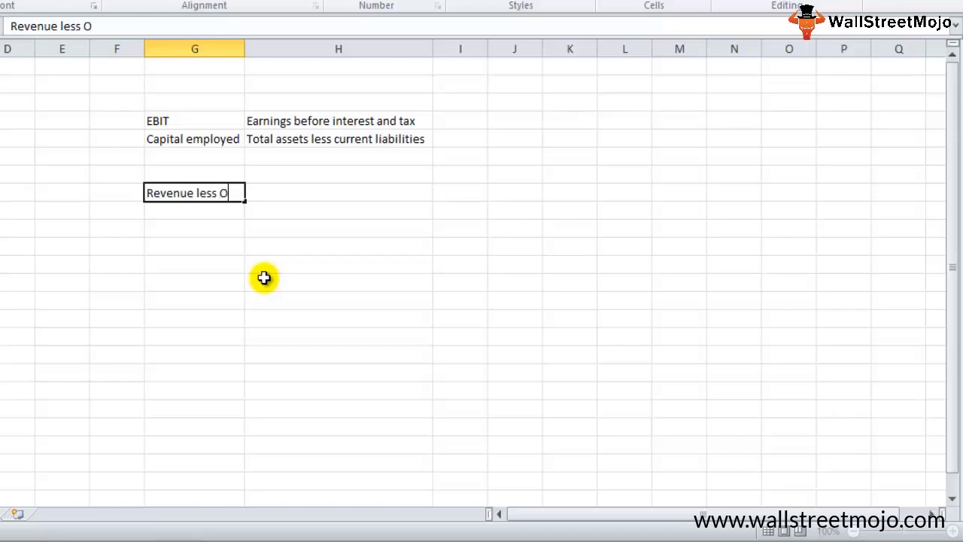
type("pex")
Enter "operating expenditure" in cell H8 to spell out what Opex means
key("Tab")
type("ope")
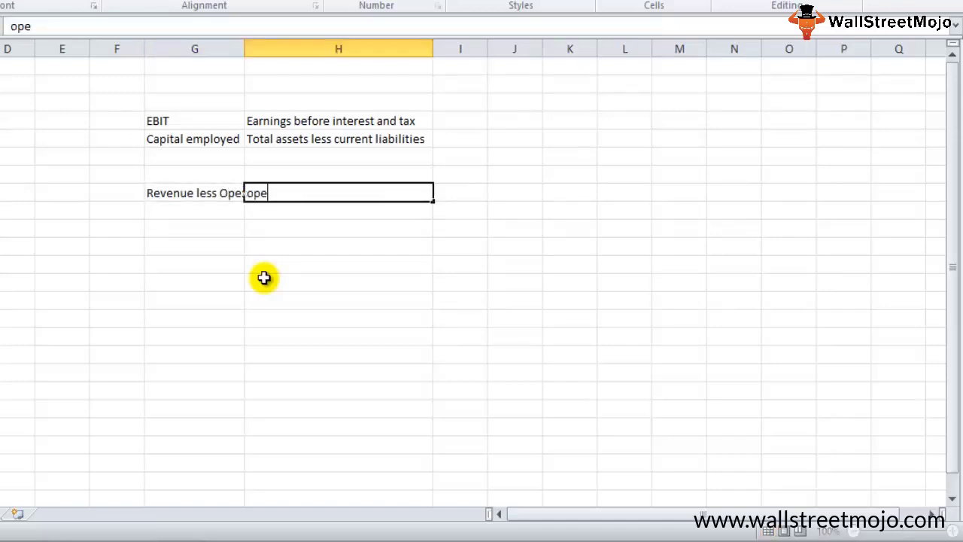
type("rating exoens")
key("BackSpace")
key("BackSpace")
key("BackSpace")
key("BackSpace")
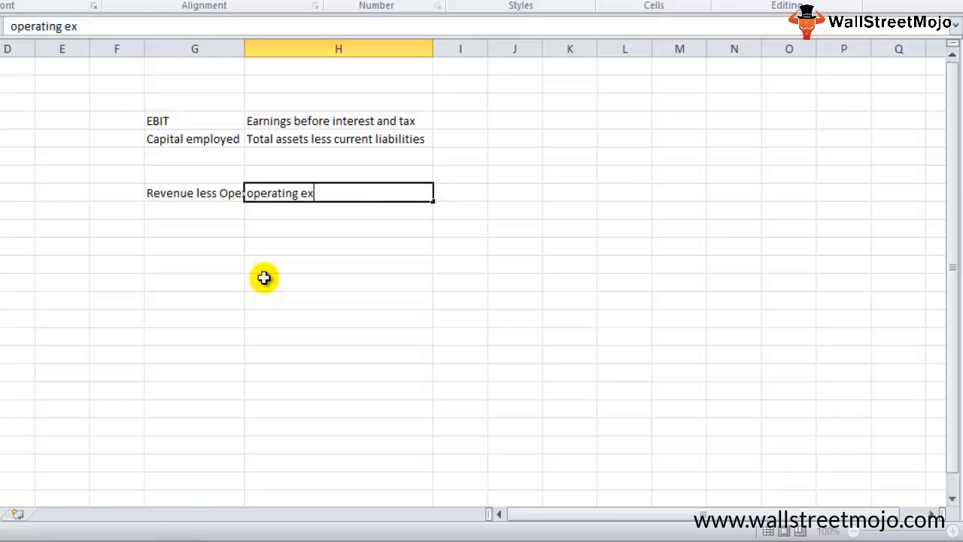
type("penditure")
key("Left")
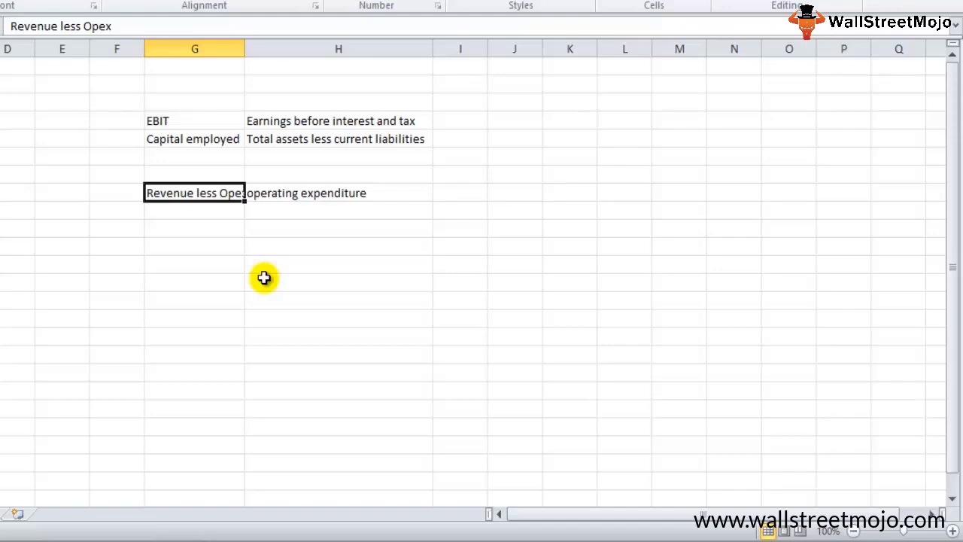
Switch to the ROCE article in the browser and highlight the revenue for the year in the income statement table
key("Down")
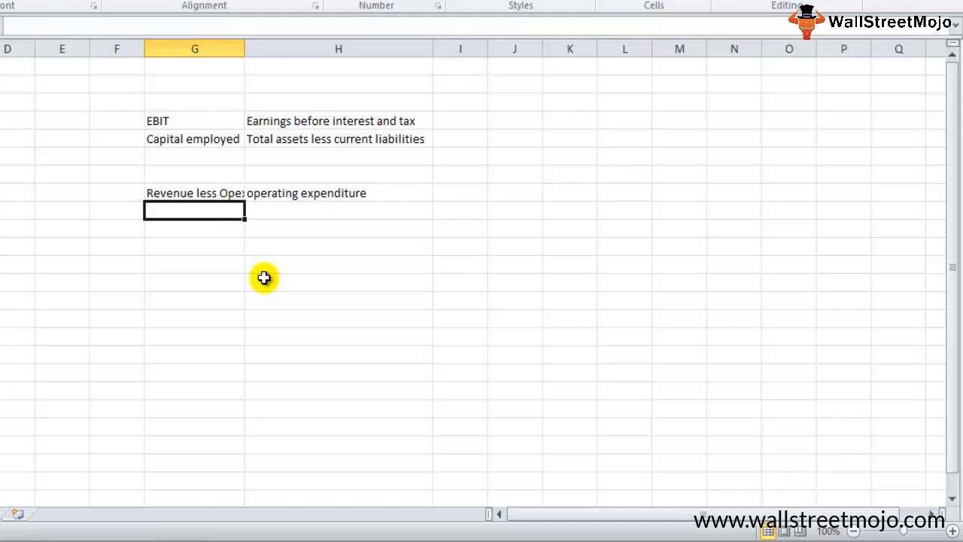
key("Up")
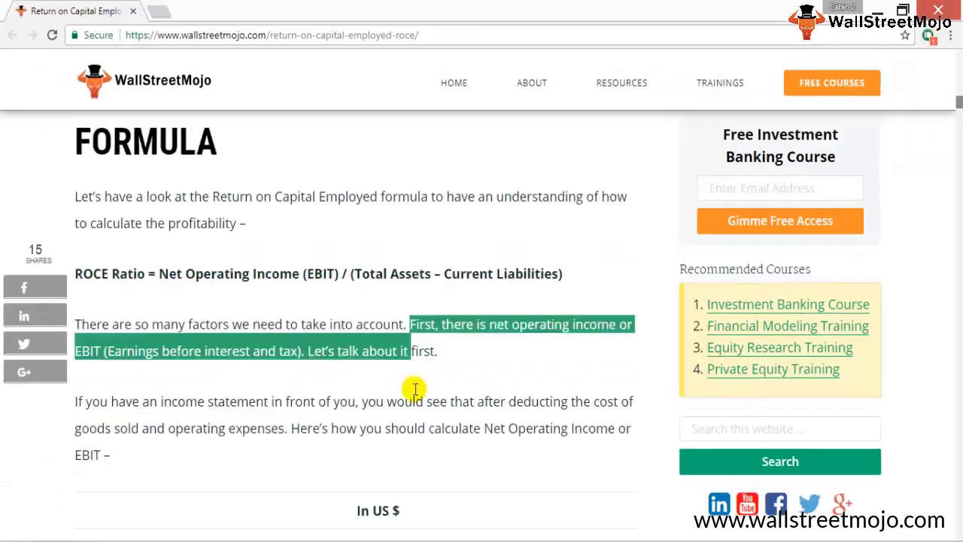
scroll(512, 291, "down", 3)
left_click(516, 302)
scroll(519, 298, "down", 4)
scroll(518, 298, "up", 2)
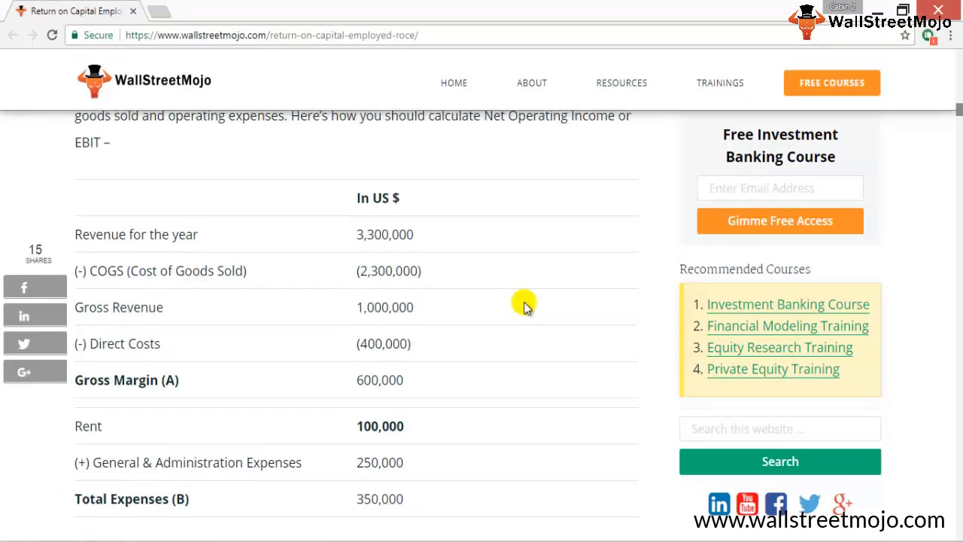
left_click_drag(414, 238, 339, 237)
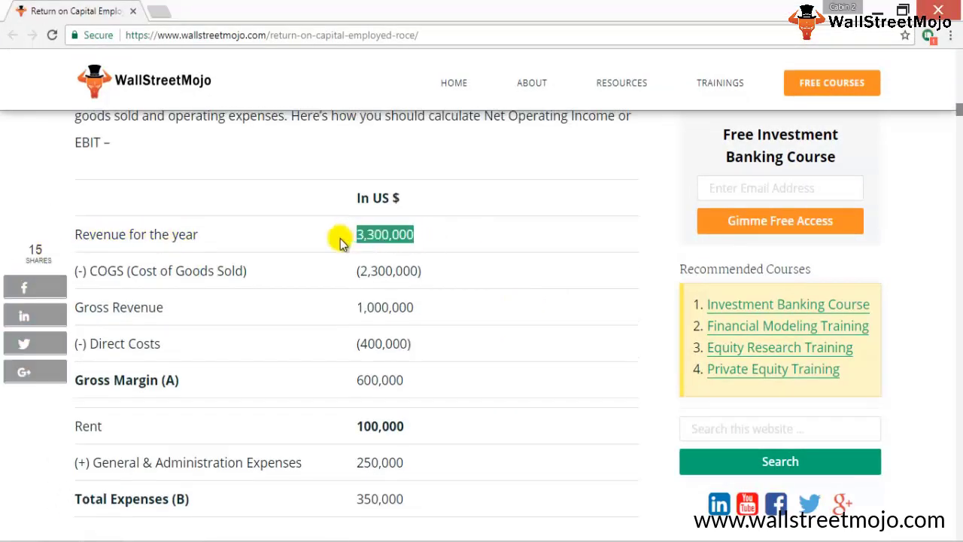
scroll(321, 280, "up", 3)
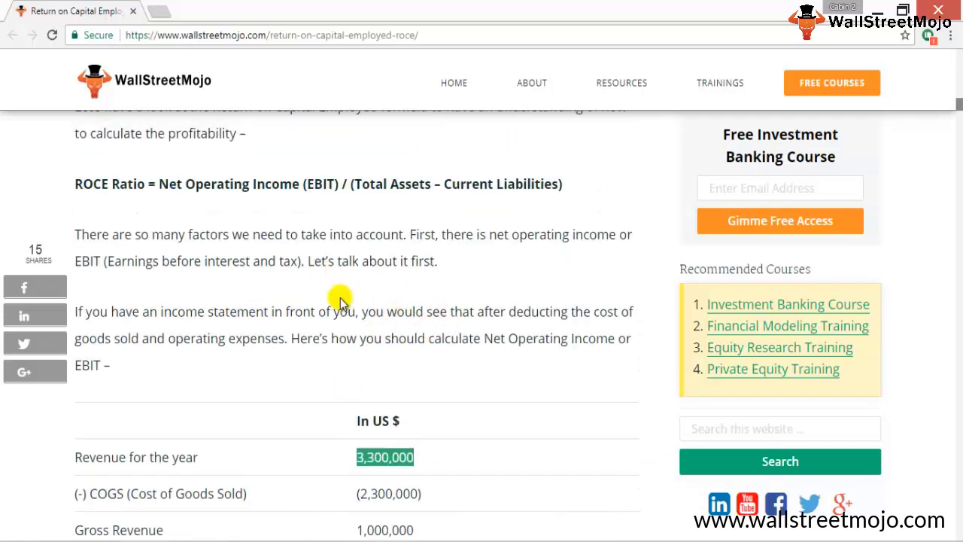
scroll(340, 300, "down", 2)
left_click(344, 320)
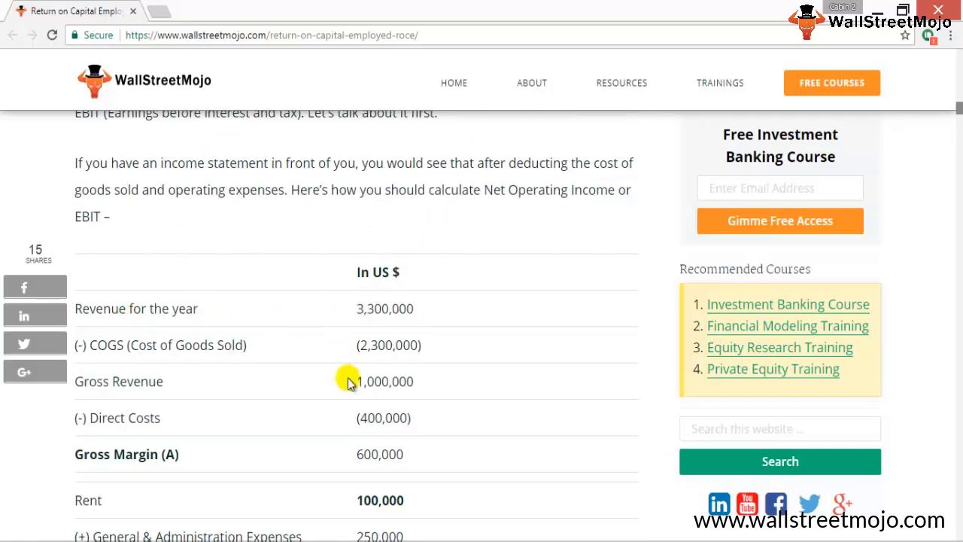
scroll(354, 379, "down", 1)
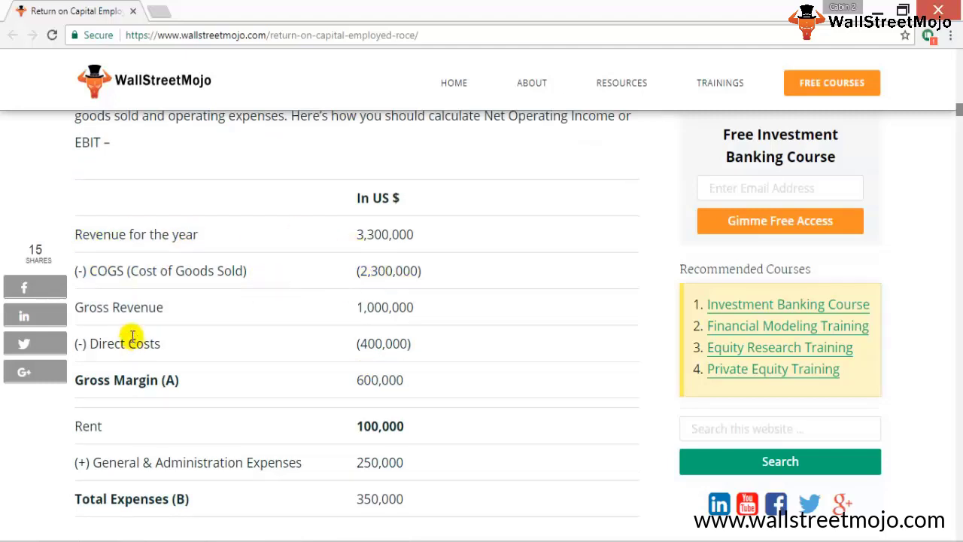
Highlight the gross revenue and Gross Margin (A) amounts in the article's income statement table
left_click_drag(414, 308, 357, 309)
left_click(293, 319)
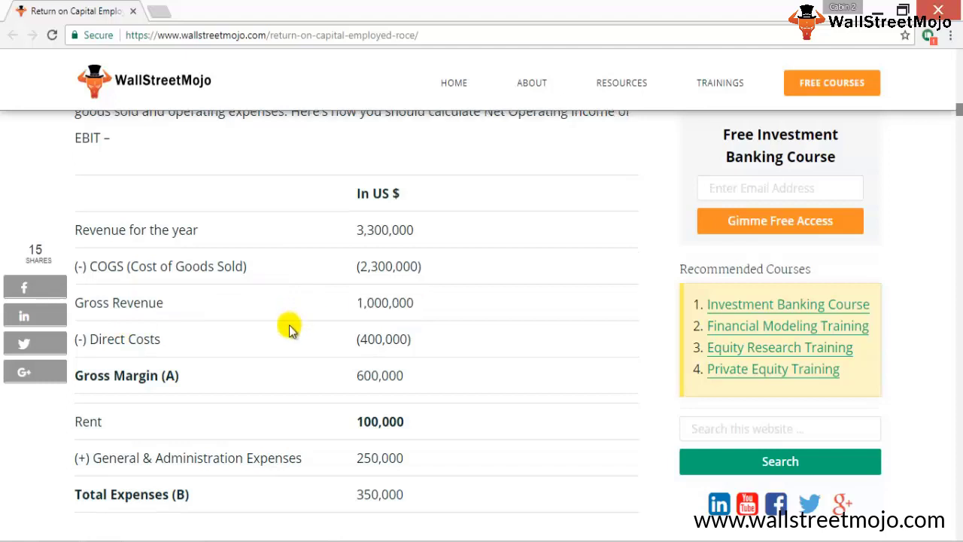
scroll(225, 225, "down", 2)
scroll(179, 267, "up", 1)
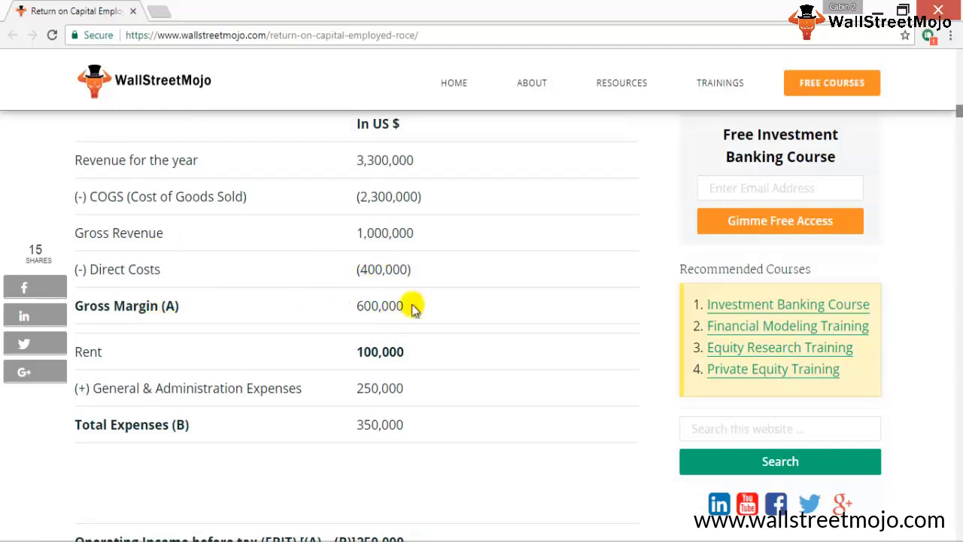
left_click_drag(415, 306, 337, 310)
left_click(301, 311)
scroll(293, 409, "down", 1)
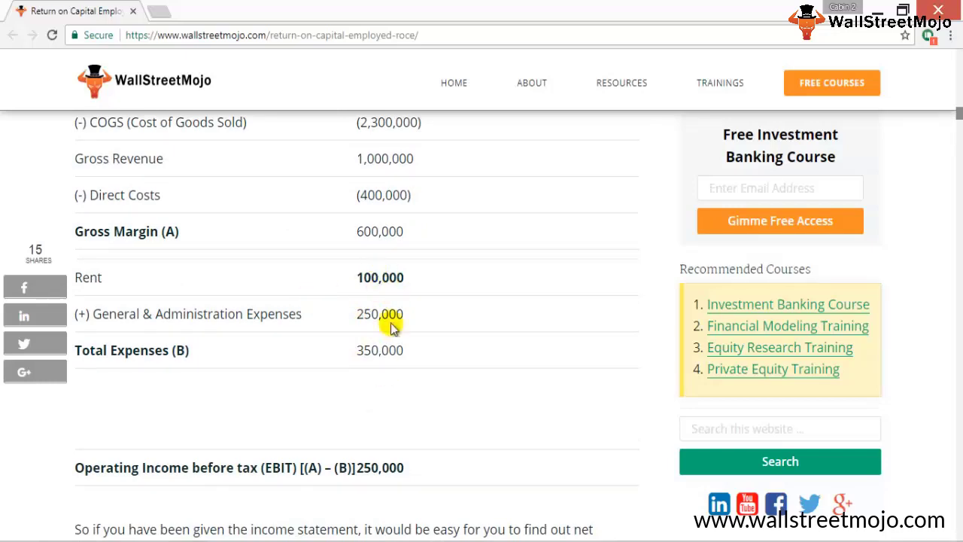
Highlight the Total Expenses (B) amount and the operating income before tax (EBIT) amount in the table
left_click_drag(413, 356, 333, 350)
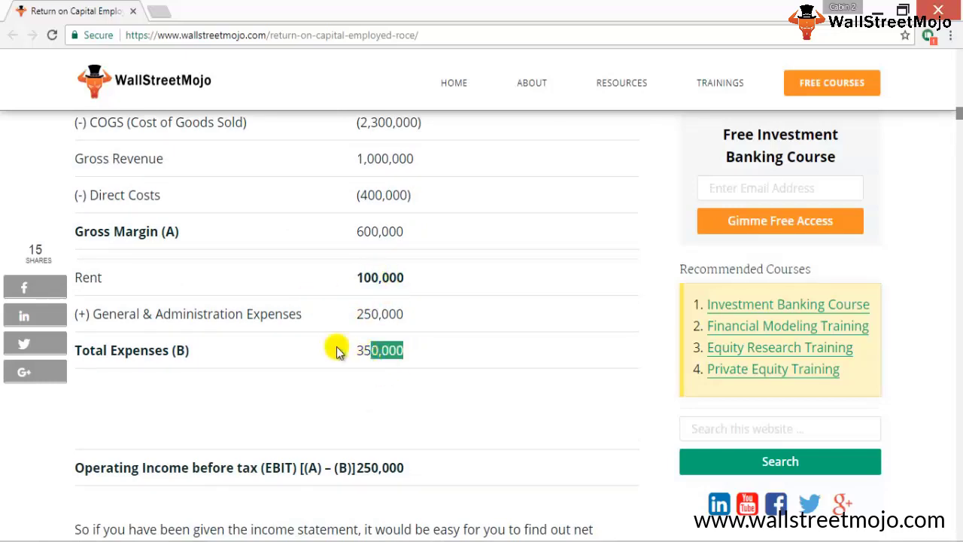
left_click(311, 351)
scroll(324, 331, "down", 1)
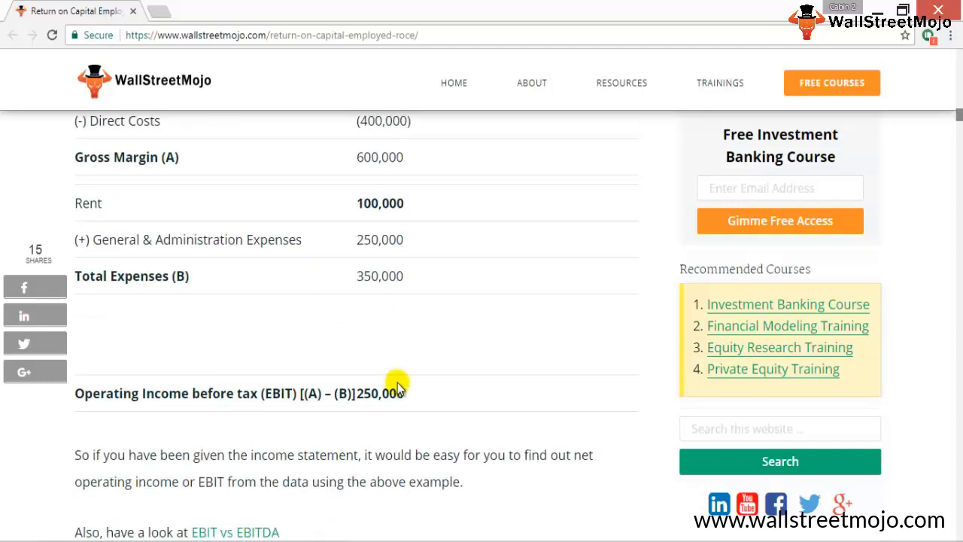
left_click_drag(410, 393, 363, 391)
left_click(340, 338)
scroll(336, 342, "up", 1)
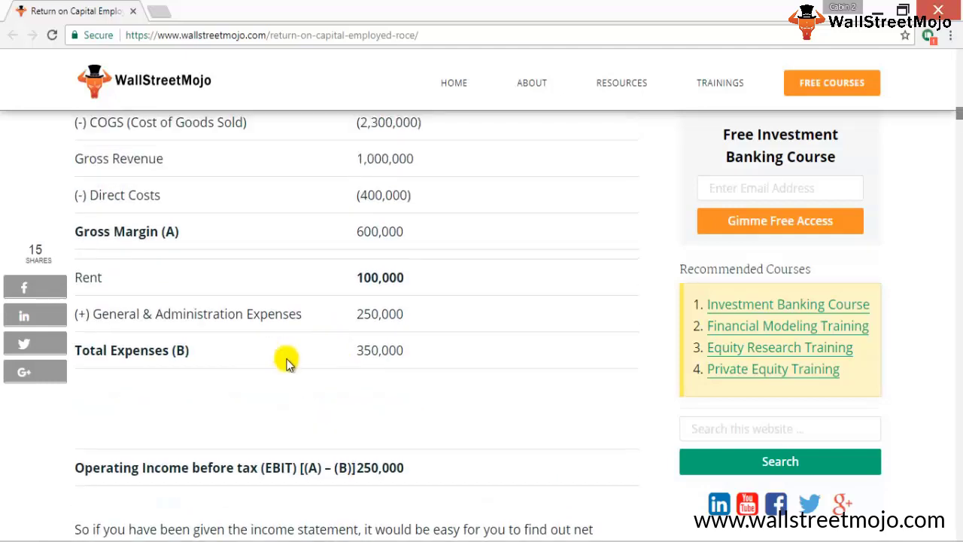
scroll(173, 185, "down", 1)
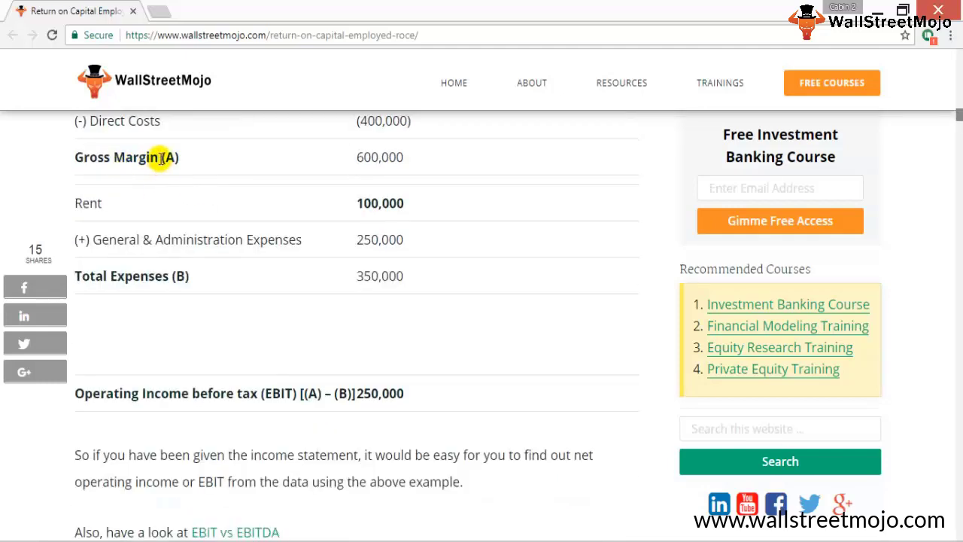
Trace the EBIT calculation by highlighting Gross Margin (A), Total Expenses (B) and the resulting operating income
left_click_drag(419, 165, 336, 161)
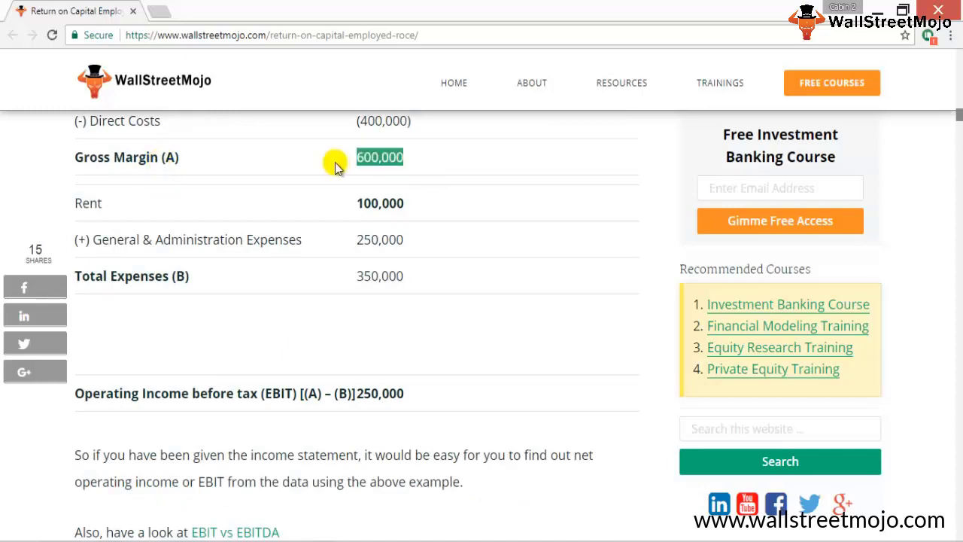
left_click_drag(423, 278, 327, 307)
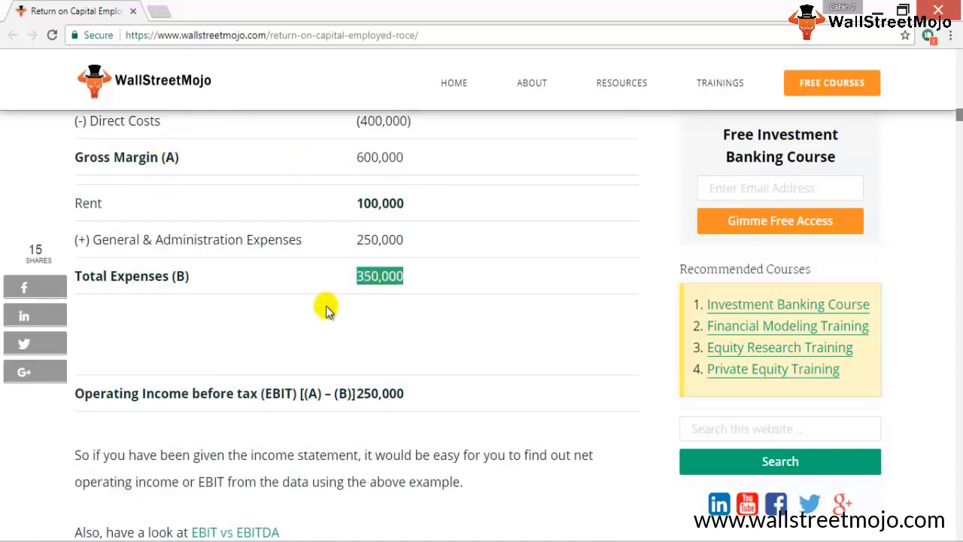
left_click(325, 316)
left_click_drag(395, 393, 356, 393)
left_click(295, 336)
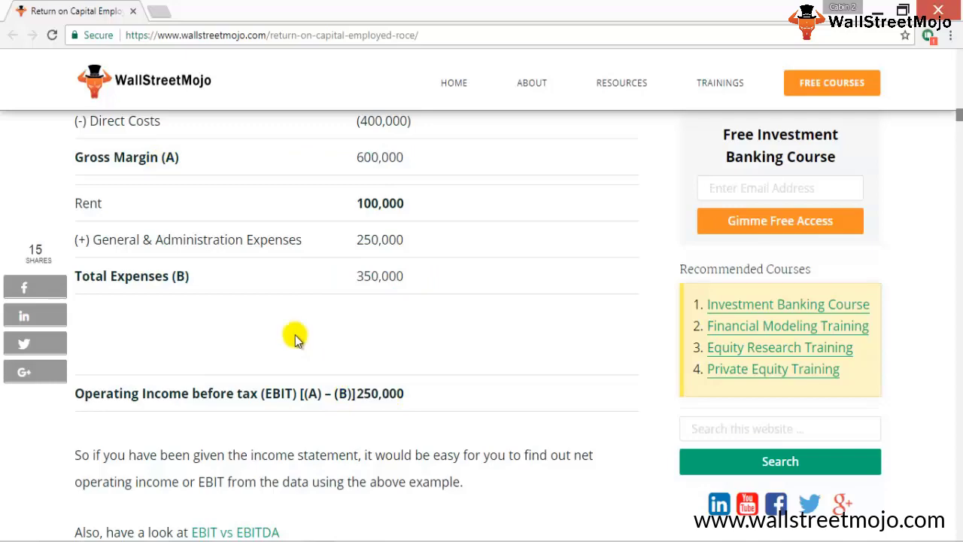
Review the EBIT row once more and read on to the article's explanation of total assets
scroll(294, 335, "down", 2)
scroll(366, 307, "up", 1)
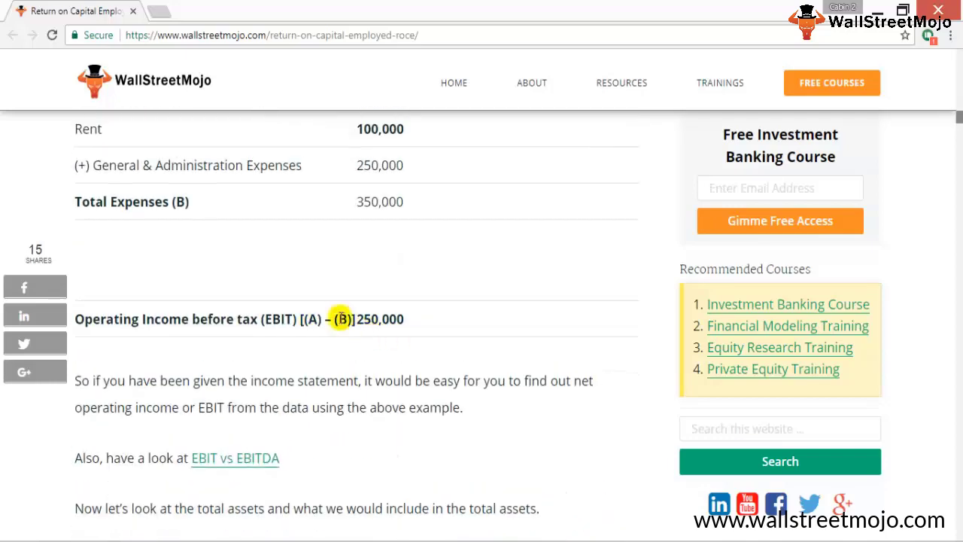
left_click_drag(410, 319, 355, 316)
left_click(366, 258)
scroll(405, 271, "up", 4)
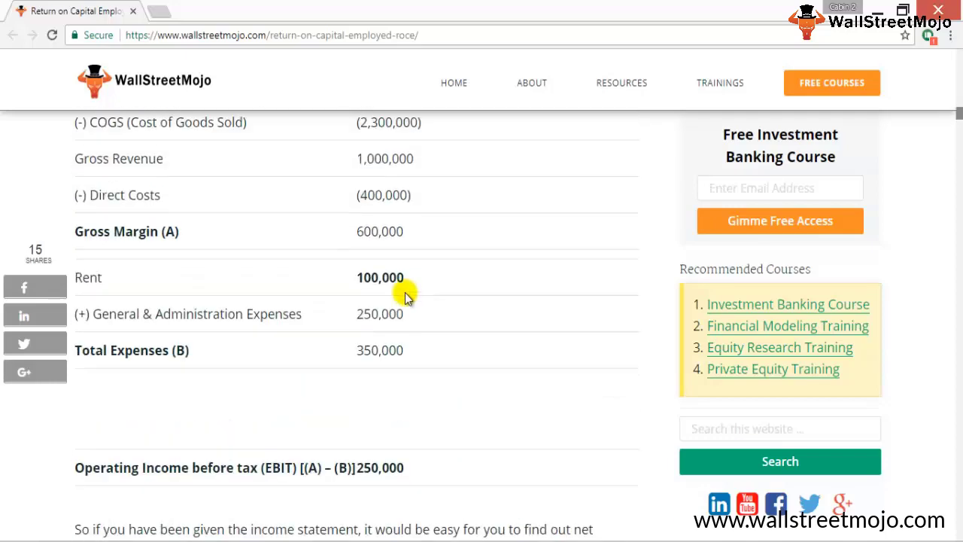
scroll(408, 294, "down", 4)
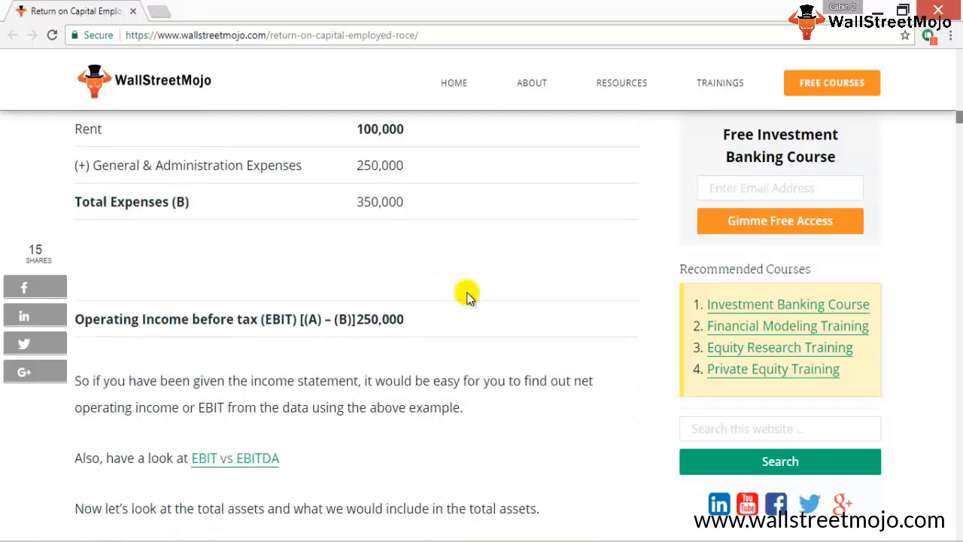
scroll(467, 295, "down", 10)
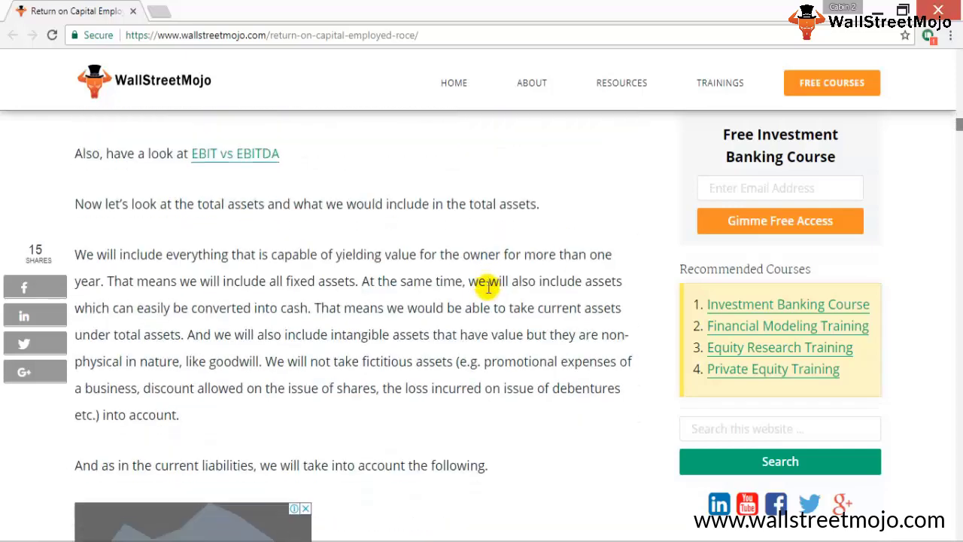
Switch back to the Excel workbook and widen columns G and H so their entries fit fully
key("alt+Tab")
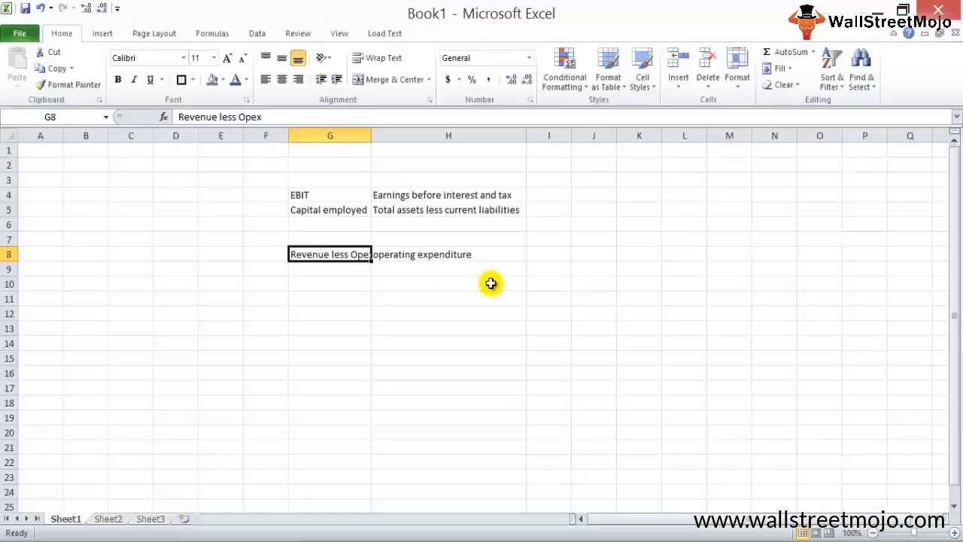
left_click(395, 210)
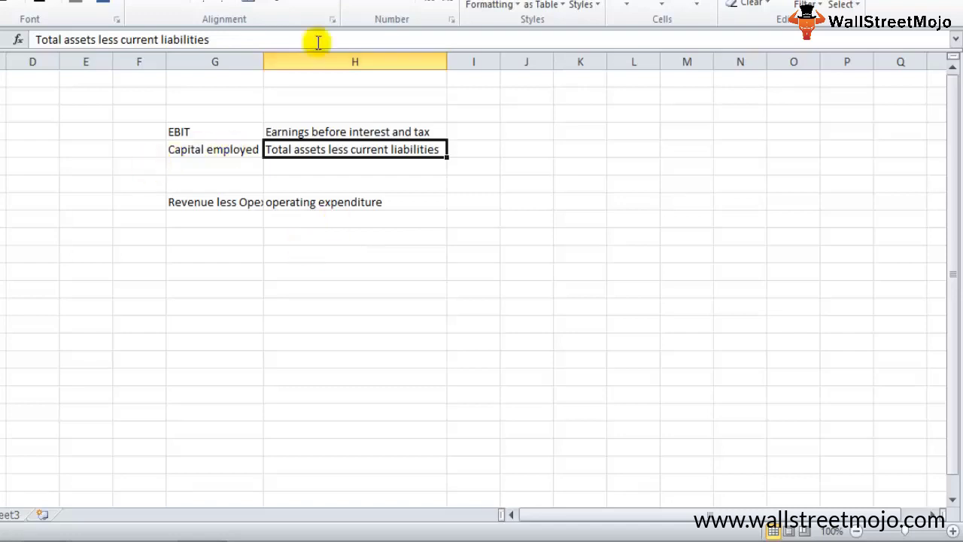
left_click_drag(264, 62, 307, 61)
key("Left")
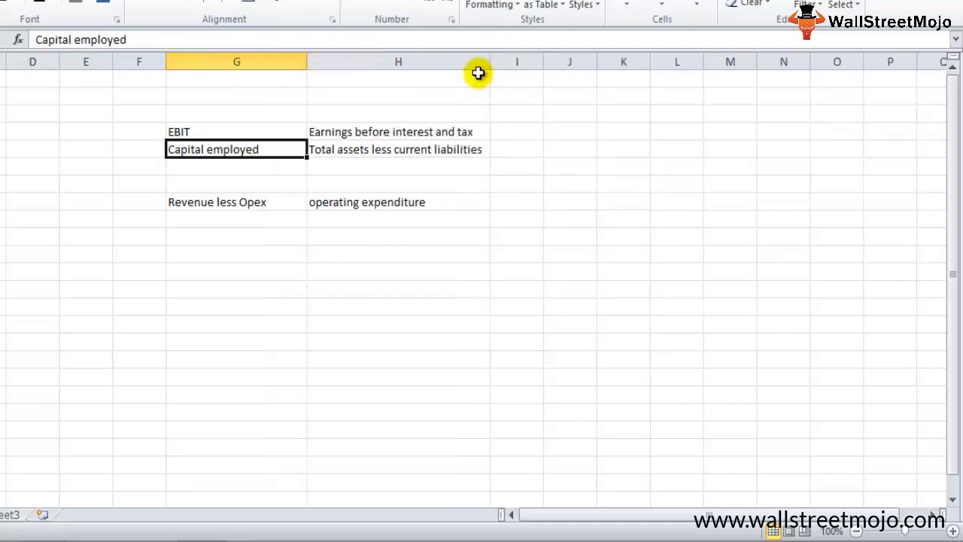
left_click_drag(490, 62, 493, 62)
left_click(515, 131)
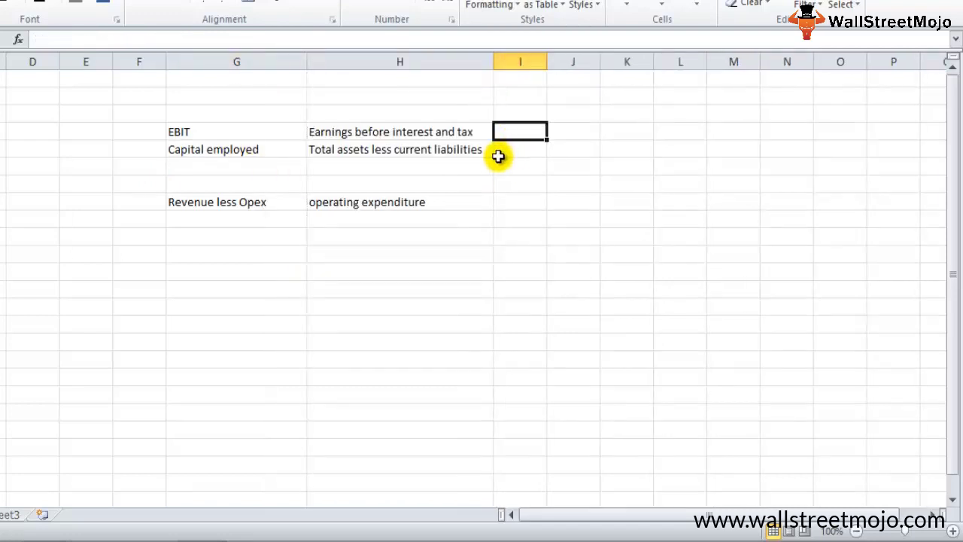
left_click(499, 154)
Highlight the EBIT and Capital employed labels in G4:G5 and their definitions in H4:H5 to review them
left_click_drag(253, 137, 252, 150)
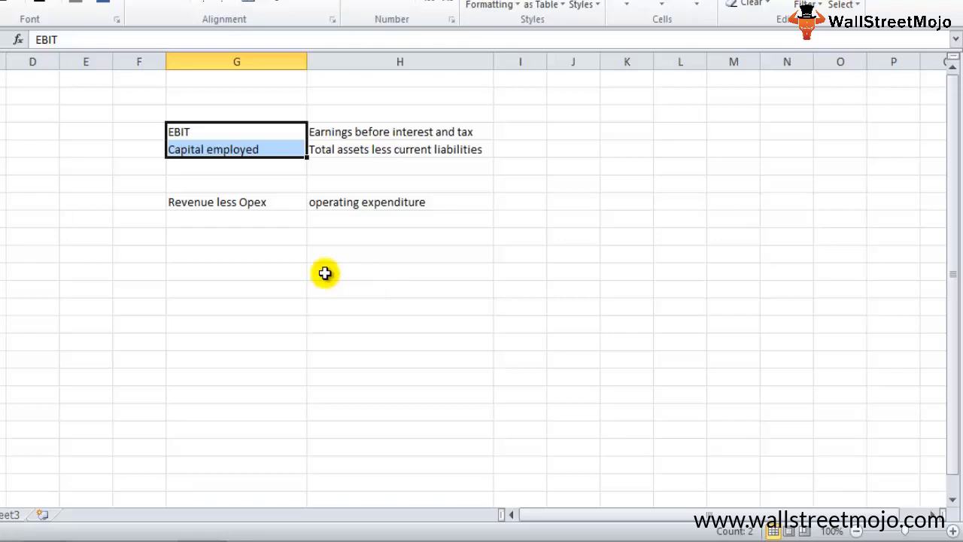
left_click(258, 252)
left_click_drag(242, 132, 249, 150)
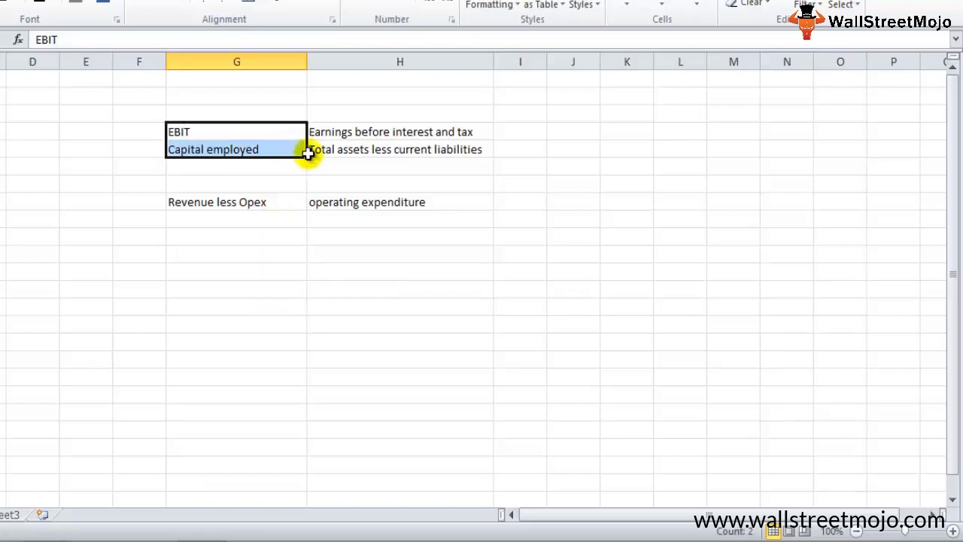
left_click_drag(398, 129, 415, 154)
left_click_drag(243, 132, 272, 149)
left_click_drag(366, 133, 380, 151)
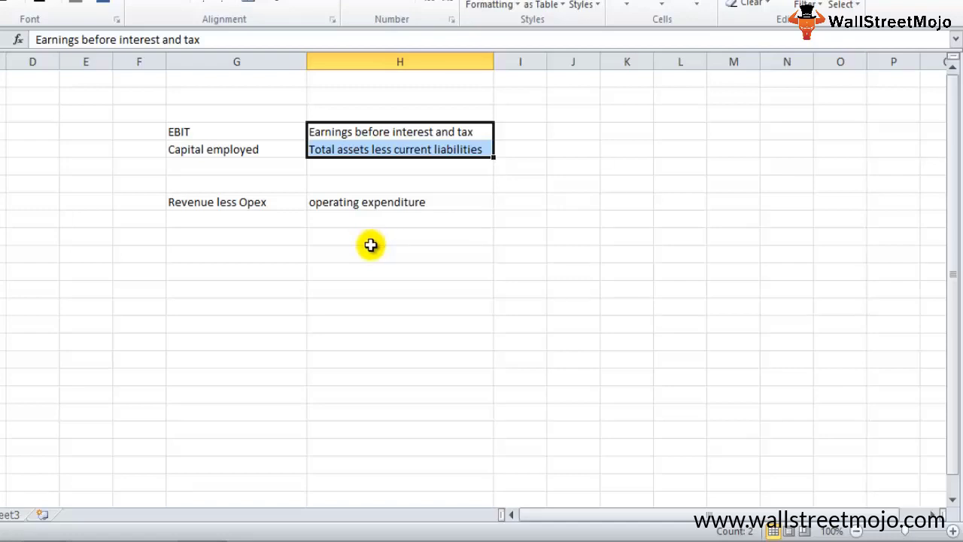
left_click(258, 271)
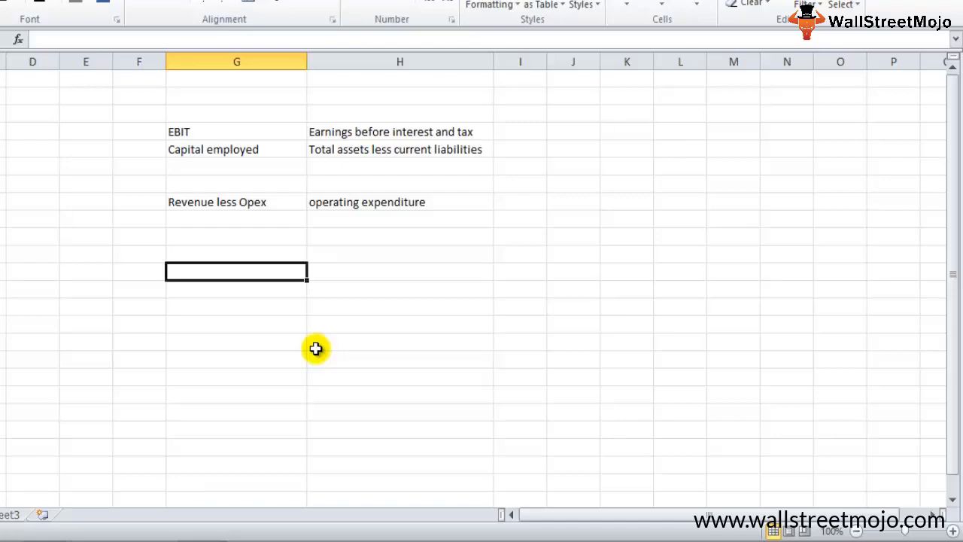
left_click(286, 165)
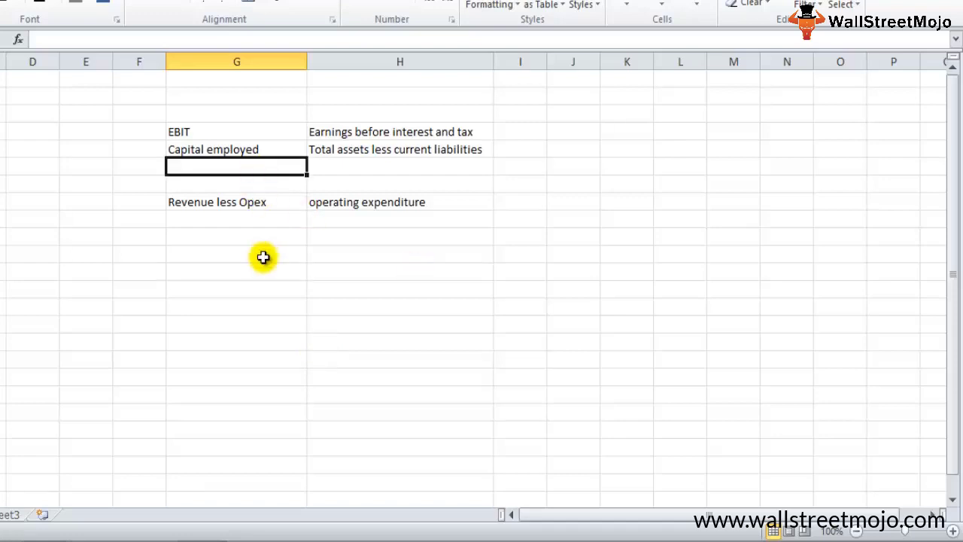
left_click(256, 236)
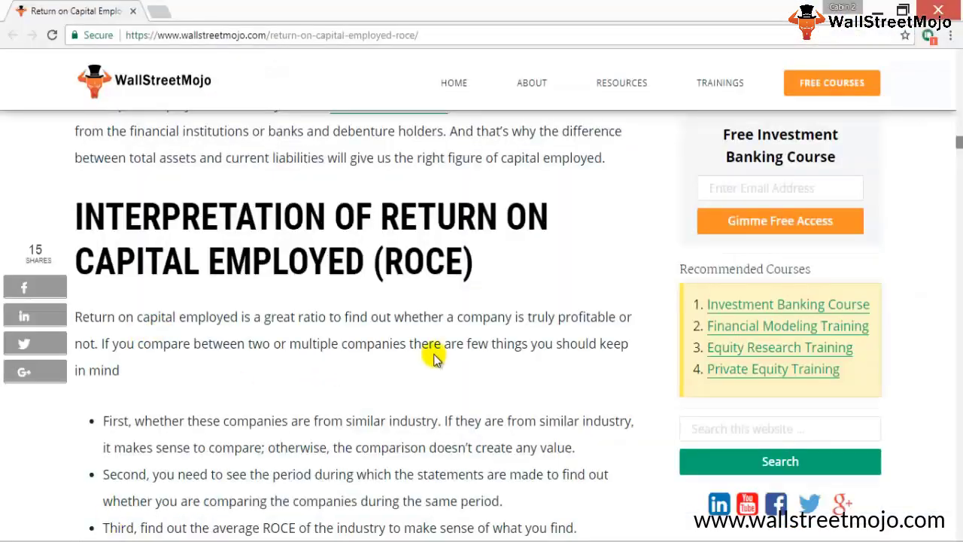
Switch to the browser, look back over the ROCE article, and search Google for "edgar" in a new tab
scroll(452, 357, "up", 5)
scroll(480, 364, "up", 10)
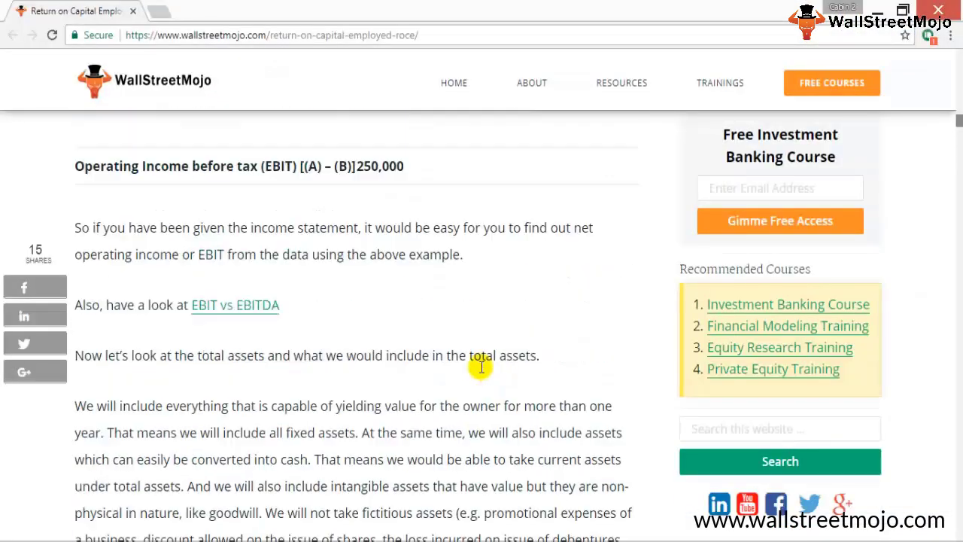
scroll(497, 399, "up", 3)
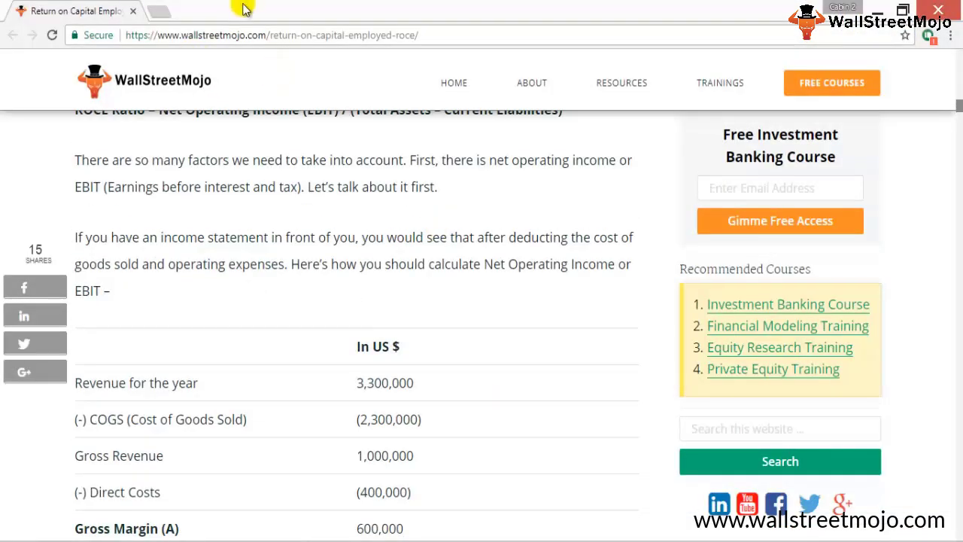
left_click(156, 10)
type("edgar")
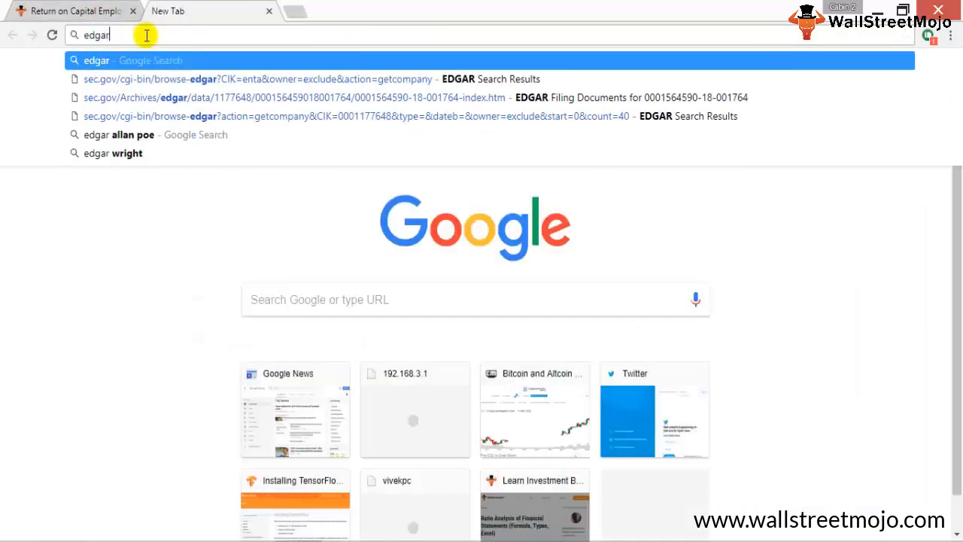
key("Return")
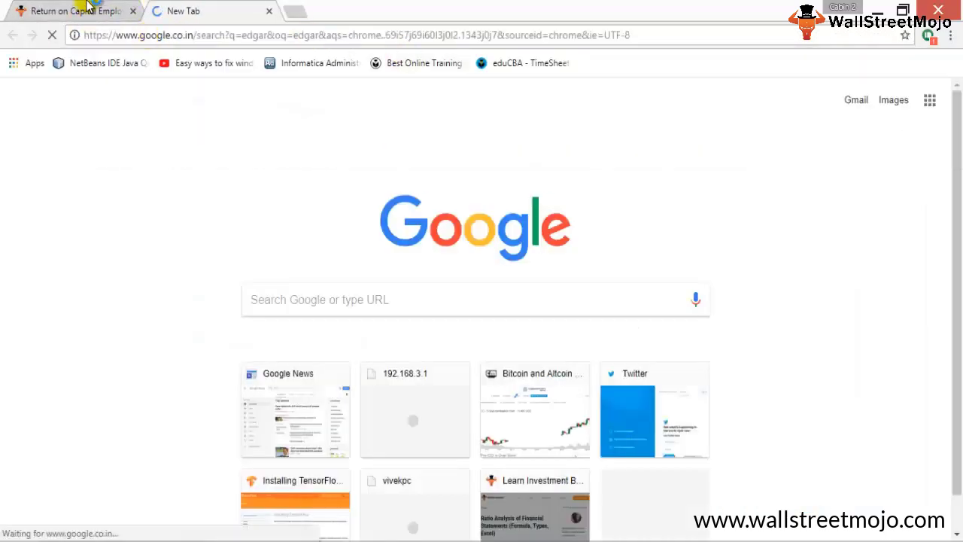
Glance at the ROCE article, return to the EDGAR search, and go back to the capital employed entries in the Excel sheet
left_click(82, 9)
left_click(203, 9)
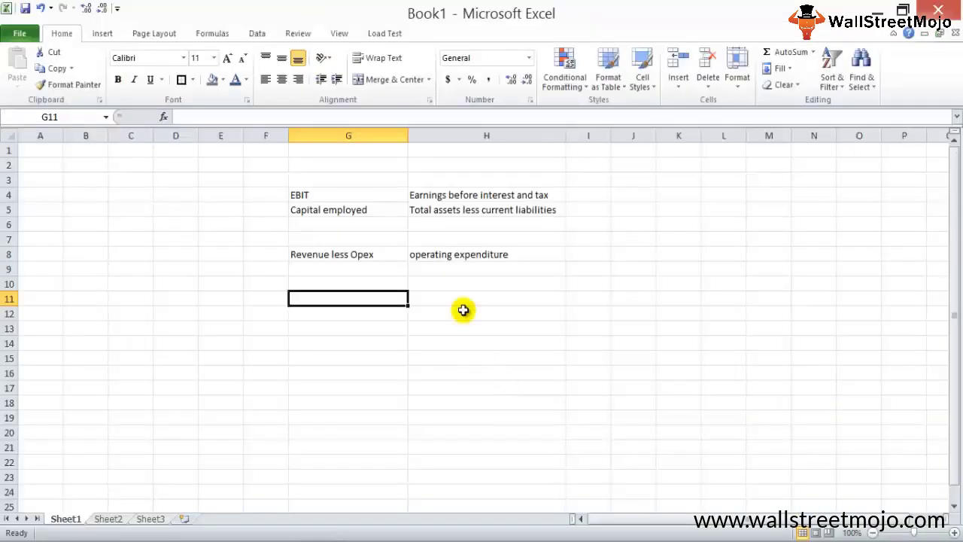
key("Up")
key("Up")
key("Up")
key("Up")
key("Up")
key("Up")
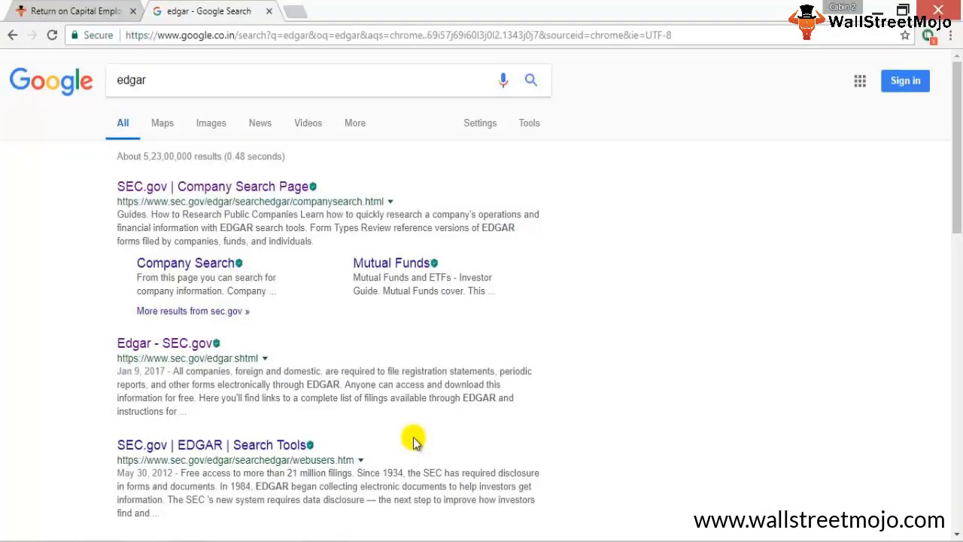
left_click(189, 76)
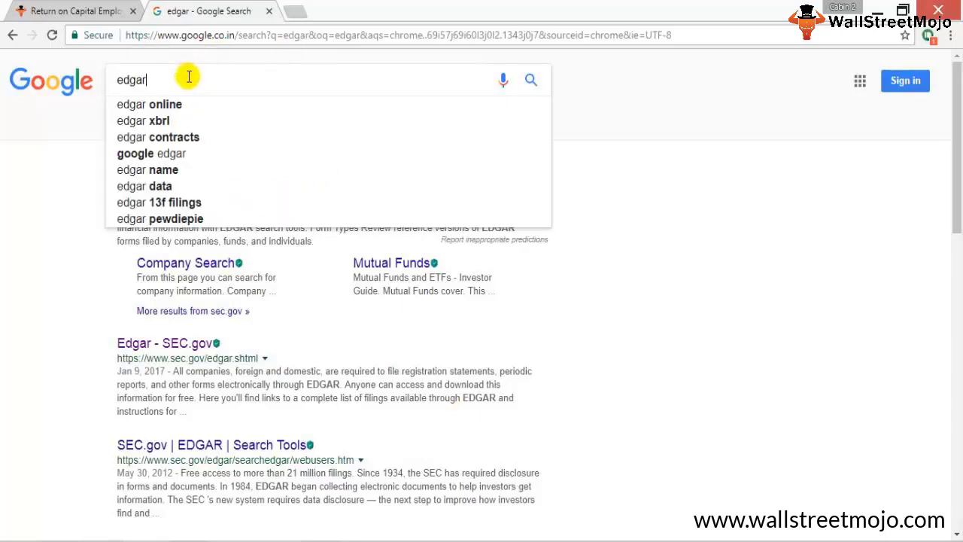
key("BackSpace")
key("BackSpace")
key("BackSpace")
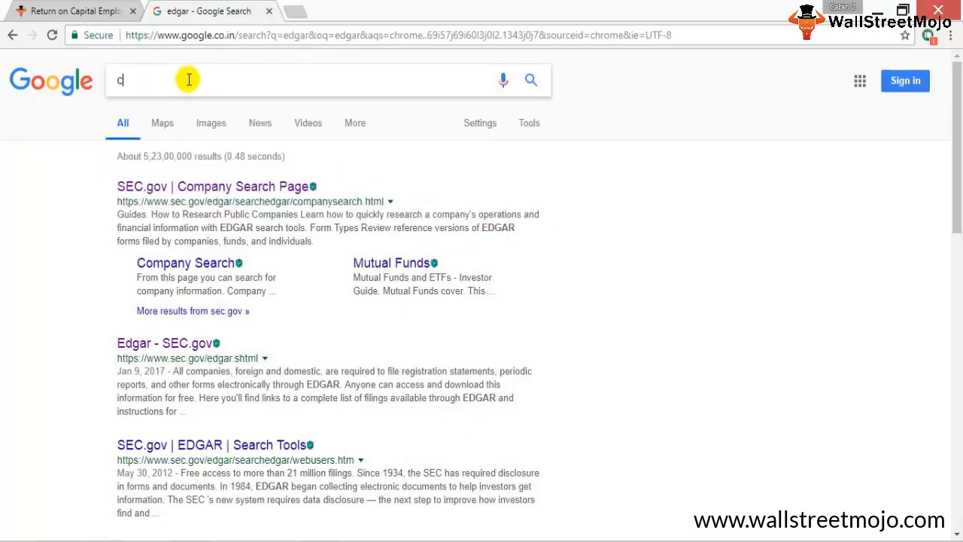
type("olgate")
Open the SEC.gov Company Search Page, search EDGAR for "colgate palmolive", and open the Colgate Palmolive Co filings list
left_click(213, 187)
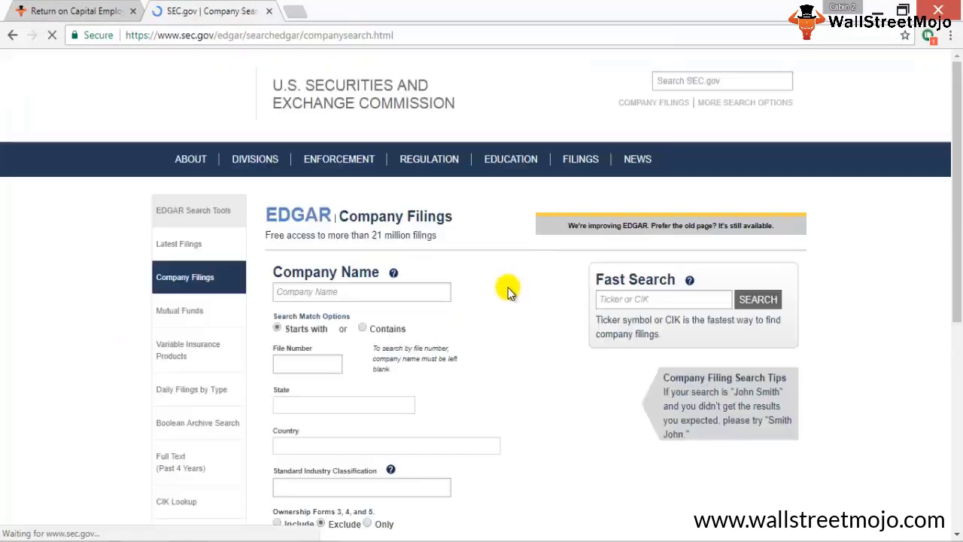
left_click(333, 293)
type("c")
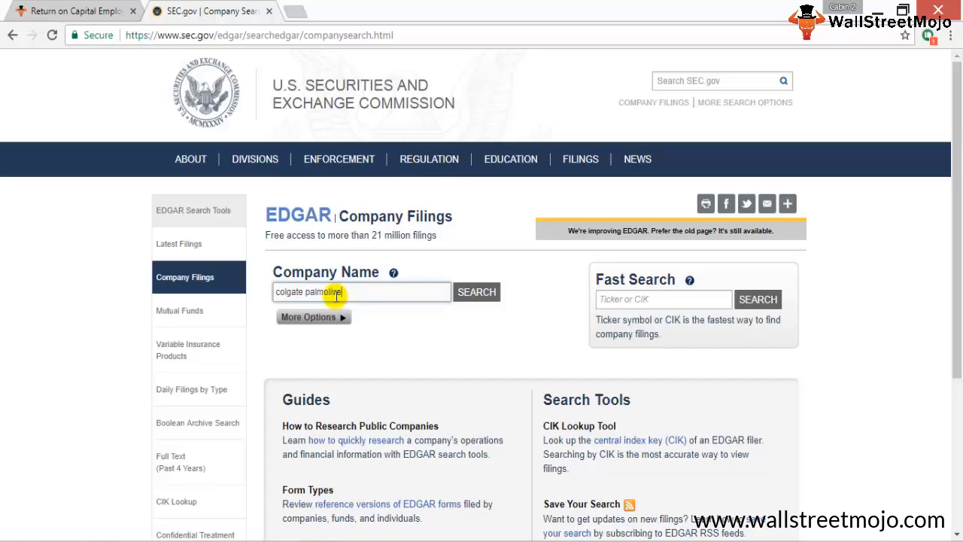
type("olgate palmolive")
key("Return")
left_click(37, 265)
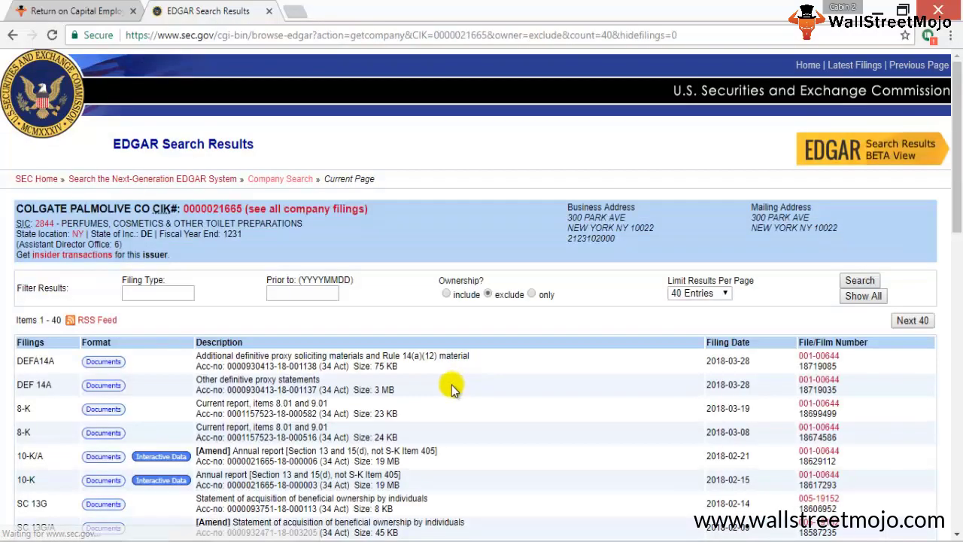
Open the main document cl-12312017x10k.htm of Colgate's 10-K annual report filed on 2018-02-15
scroll(523, 394, "down", 2)
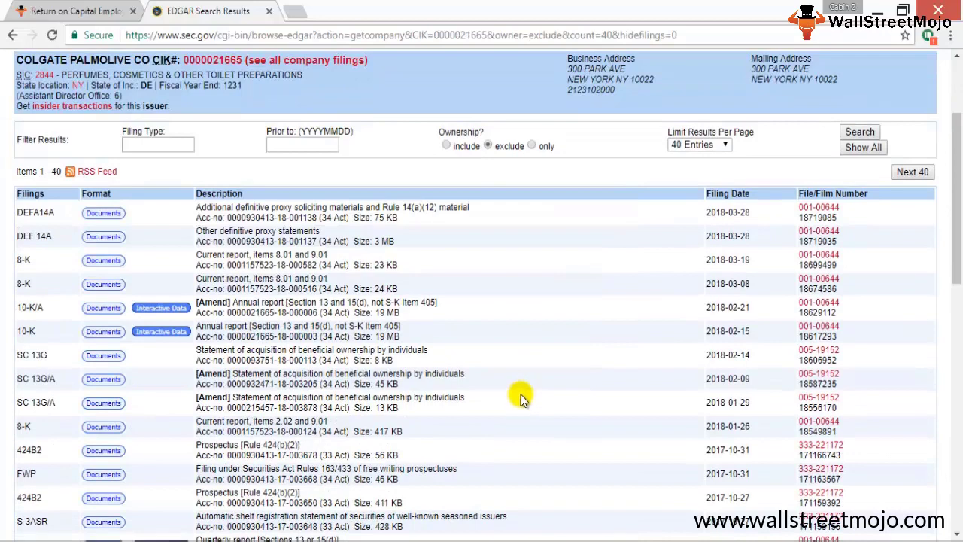
left_click(103, 332)
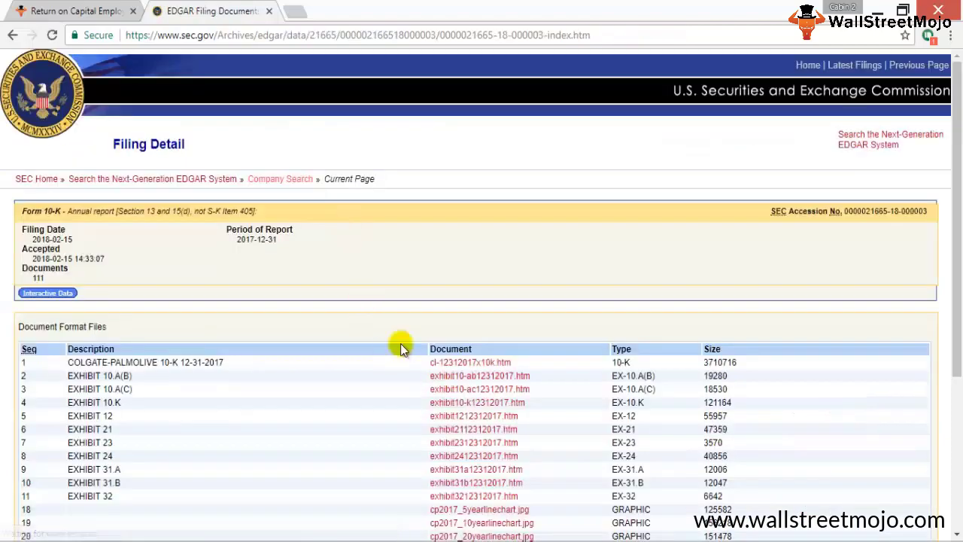
scroll(400, 347, "down", 2)
left_click(455, 214)
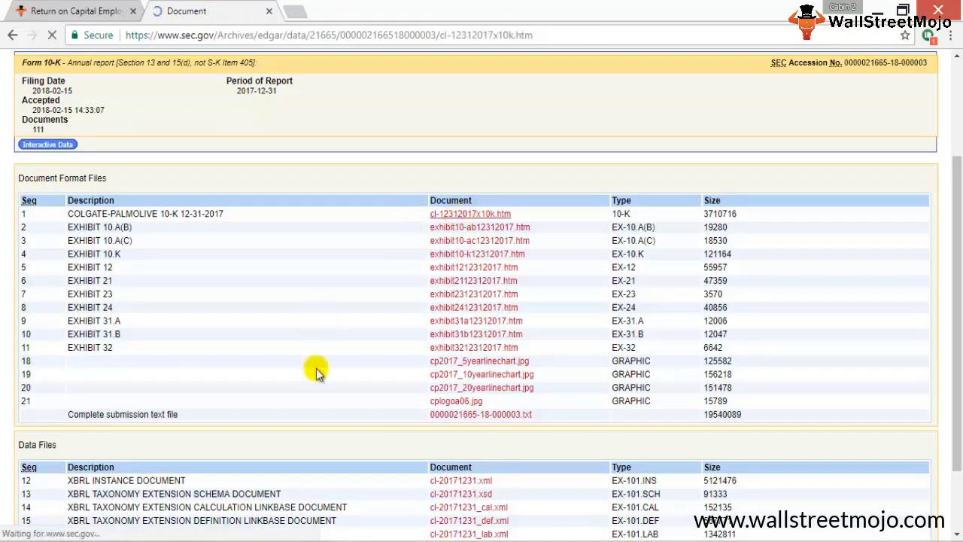
Read through the 10-K's table of contents and highlight the Item 6 Selected Financial Data entry
scroll(370, 282, "down", 10)
scroll(370, 281, "up", 6)
scroll(376, 263, "down", 6)
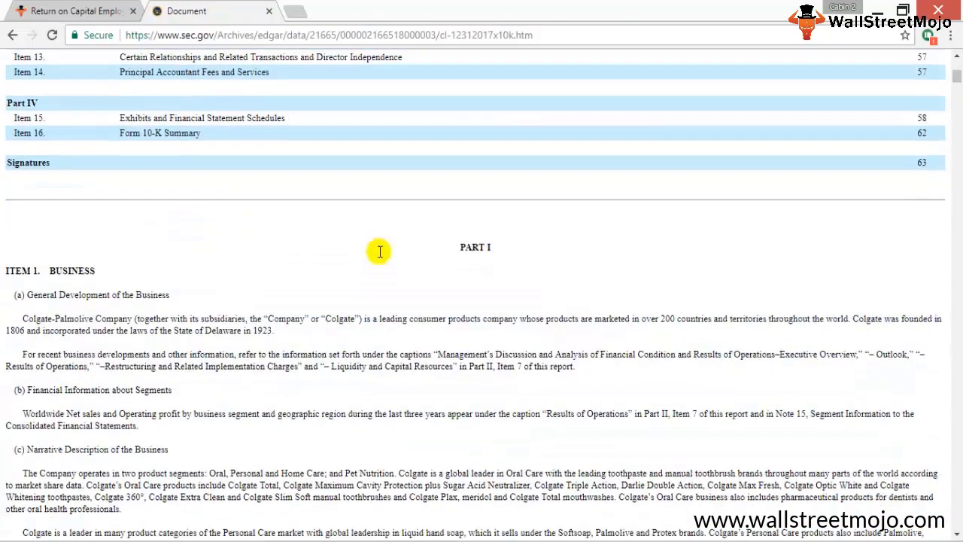
scroll(380, 251, "down", 6)
scroll(950, 67, "up", 9)
scroll(576, 226, "up", 10)
scroll(570, 218, "down", 8)
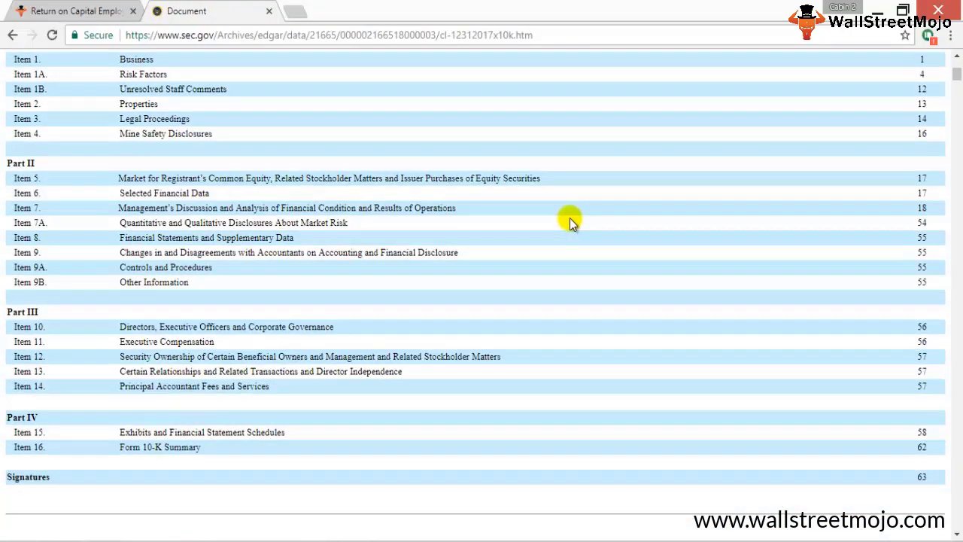
triple_click(211, 194)
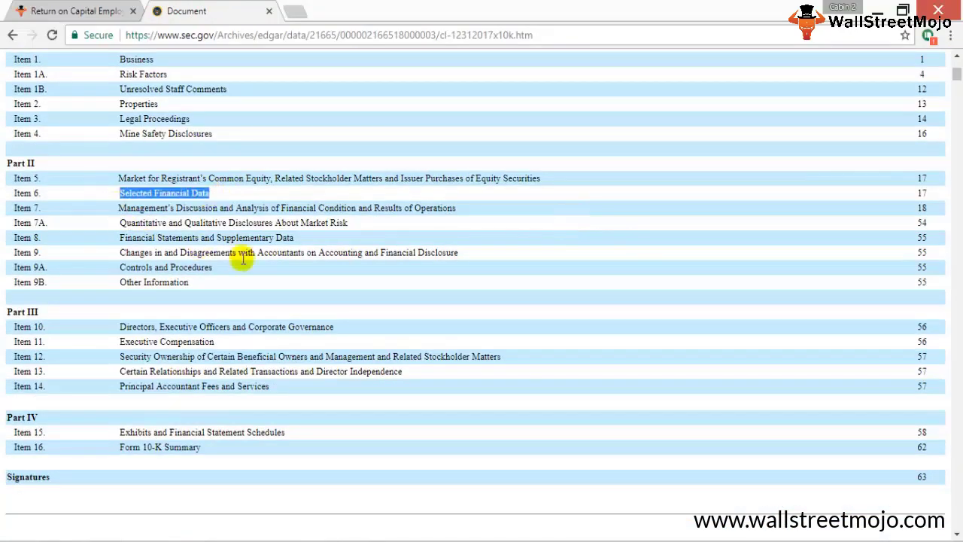
left_click(286, 248)
scroll(344, 254, "down", 5)
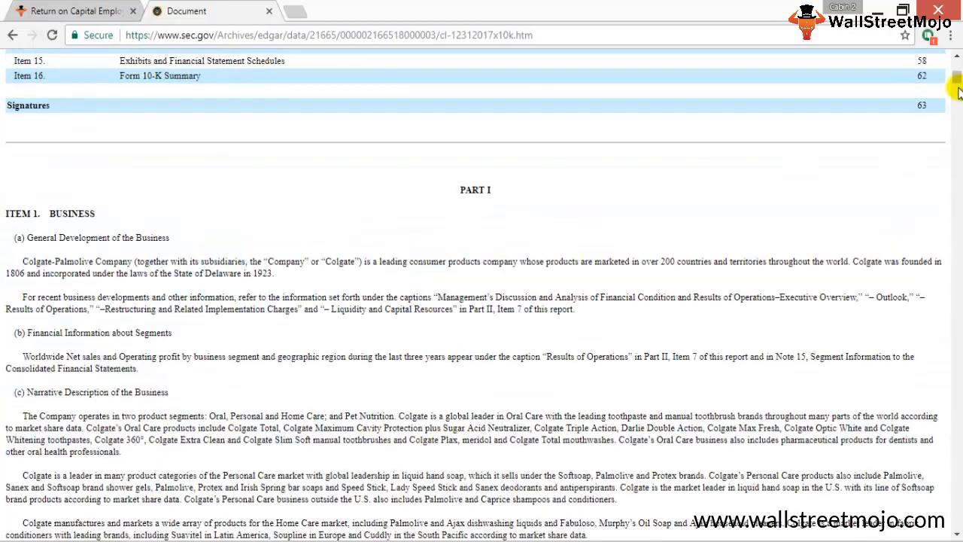
Look through the notes to the financial statements and examine the Historical Financial Summary near the report's end
left_click_drag(954, 85, 940, 408)
scroll(892, 254, "up", 10)
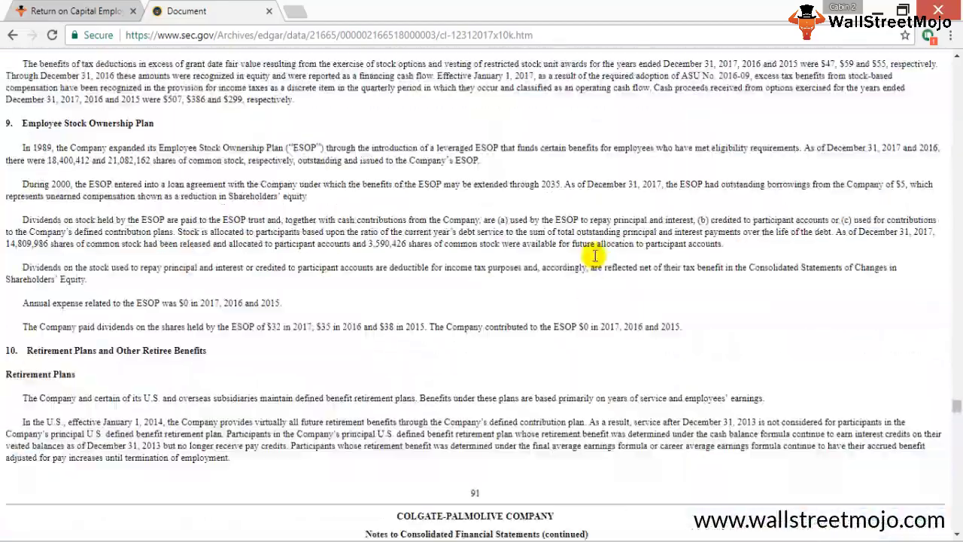
scroll(545, 207, "up", 15)
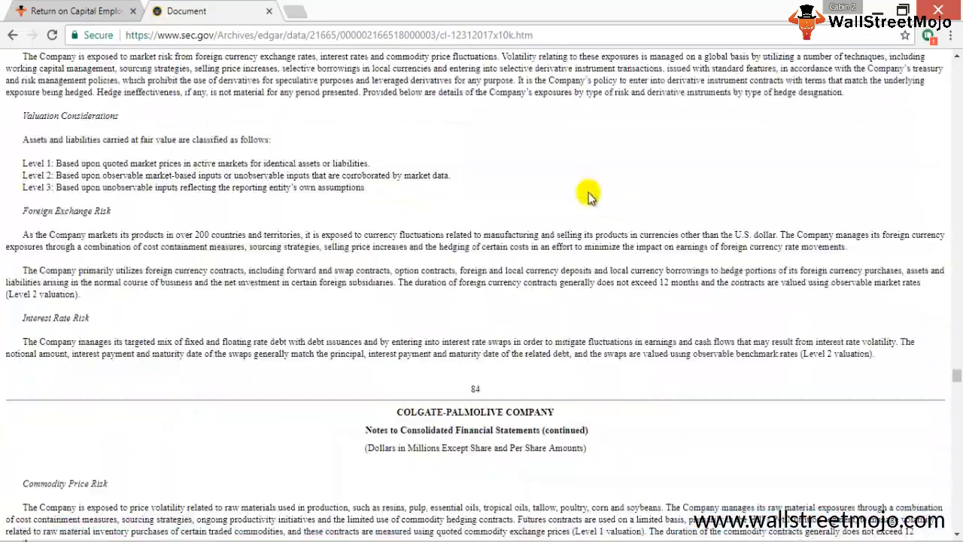
scroll(724, 255, "up", 15)
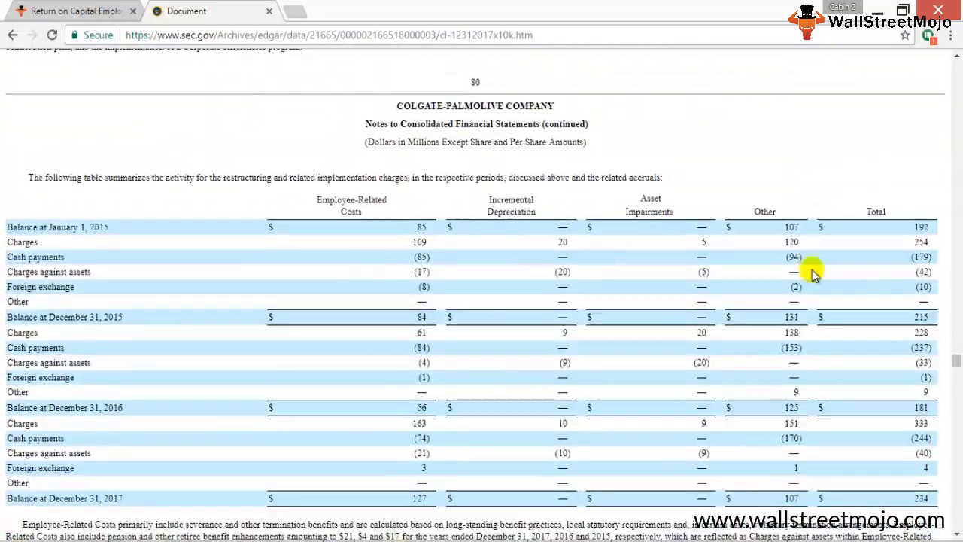
scroll(814, 274, "down", 3)
left_click_drag(956, 377, 947, 517)
scroll(606, 282, "down", 5)
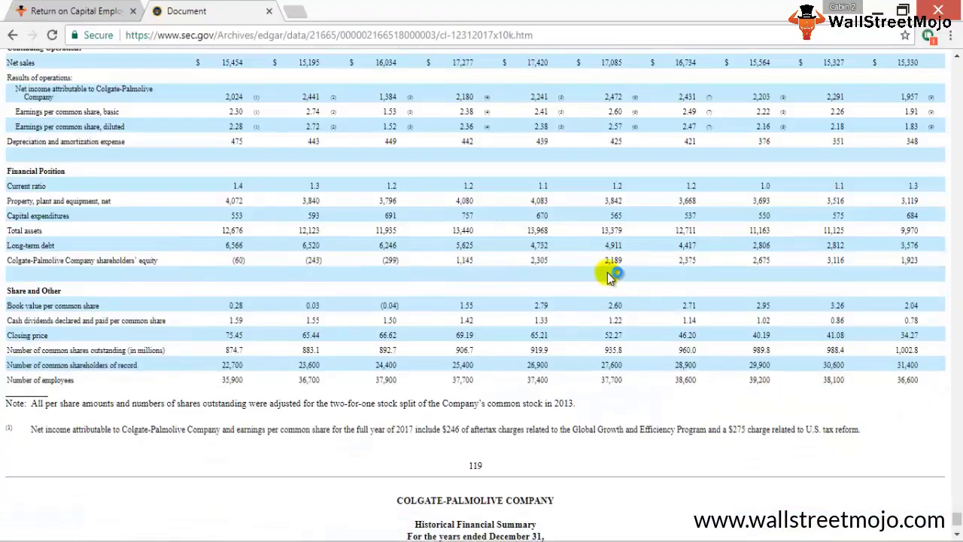
scroll(607, 272, "up", 2)
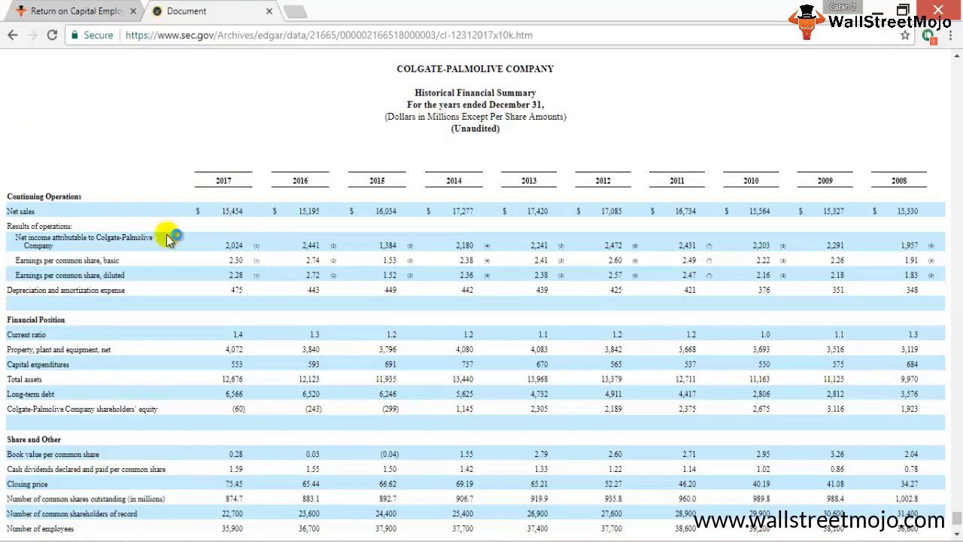
Review the segment tables for net sales and operating profit for 2017, 2016 and 2015
scroll(167, 409, "up", 20)
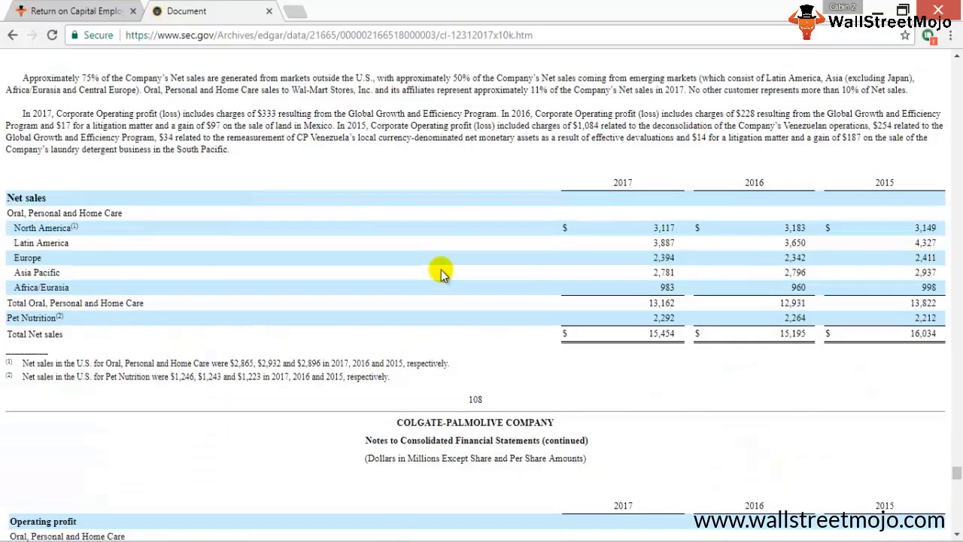
scroll(441, 268, "down", 4)
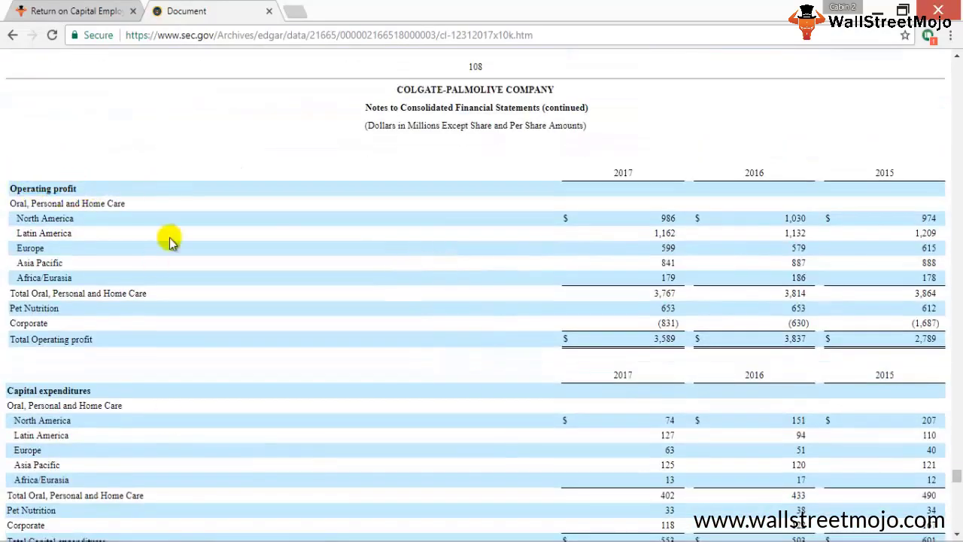
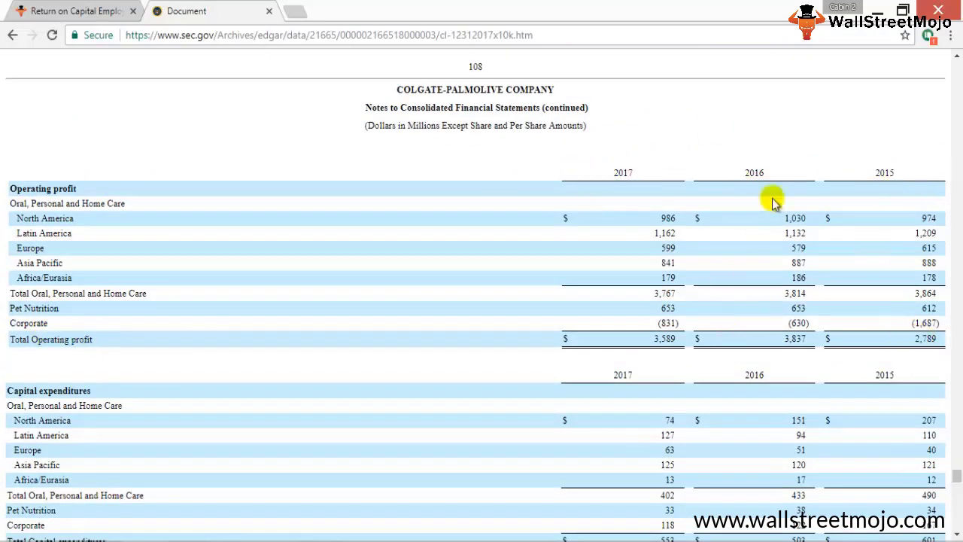
scroll(875, 484, "up", 1)
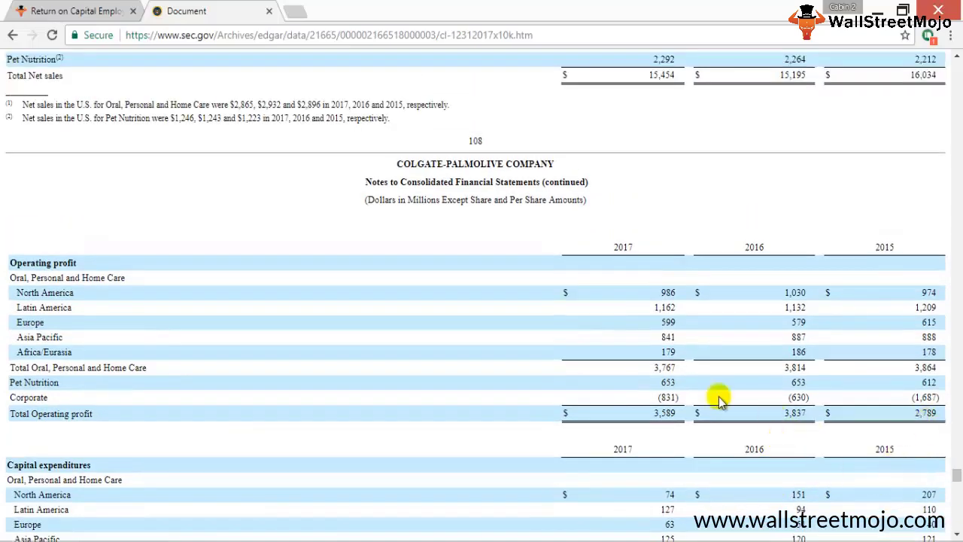
scroll(457, 355, "up", 15)
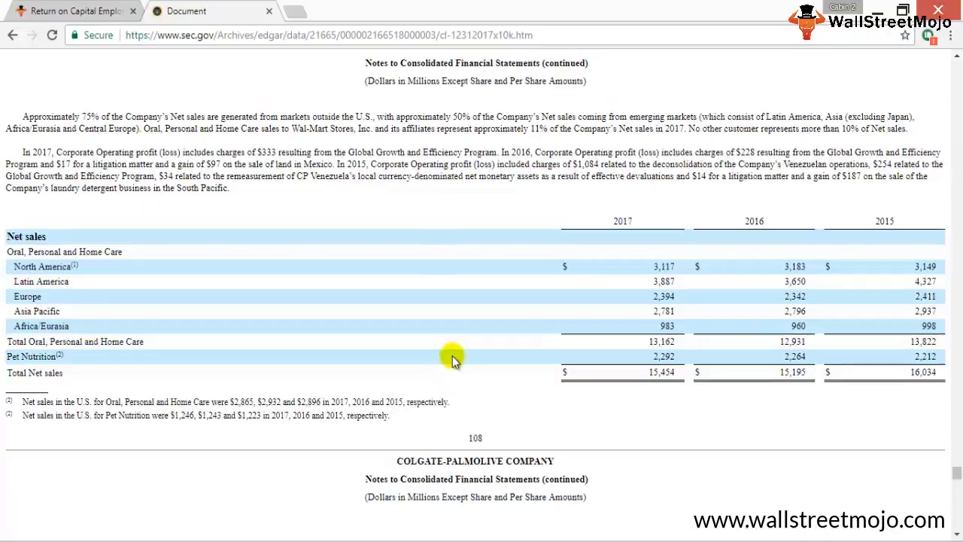
Go back through the notes and cash flow statement to find the Consolidated Balance Sheets as of December 31
scroll(457, 355, "up", 20)
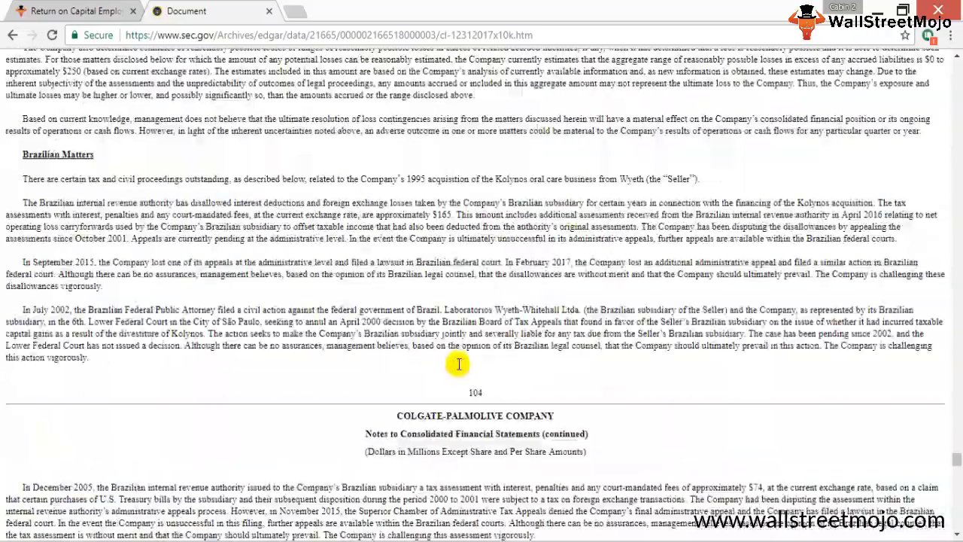
scroll(461, 365, "up", 20)
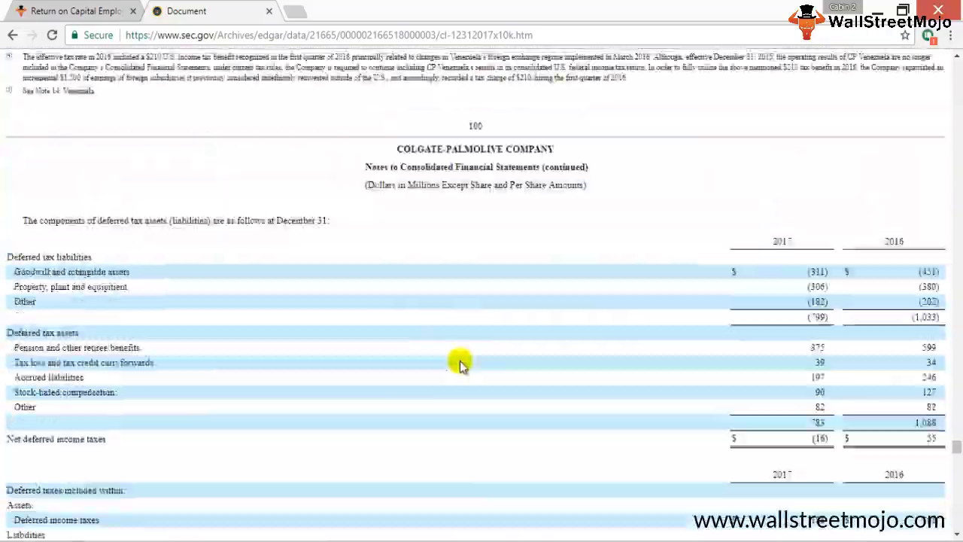
scroll(468, 352, "up", 20)
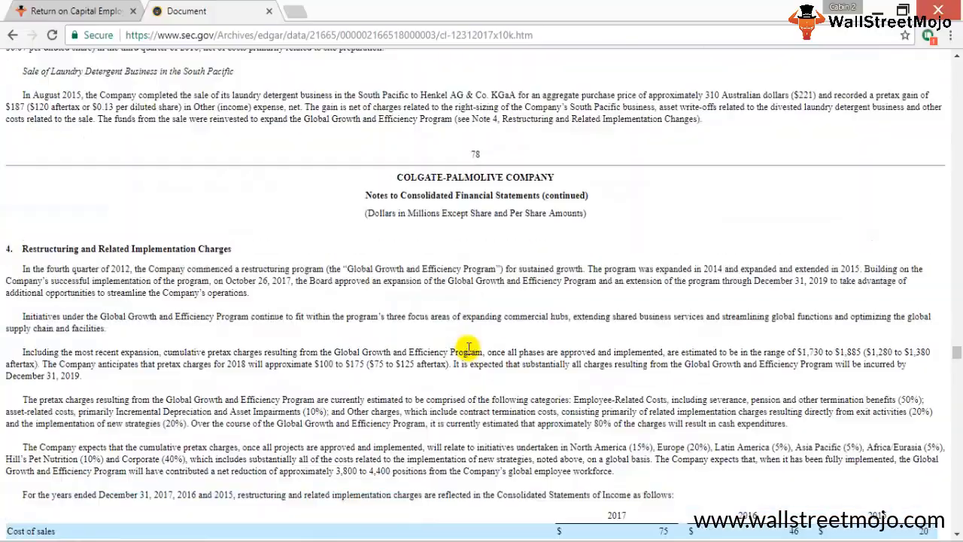
scroll(467, 349, "up", 20)
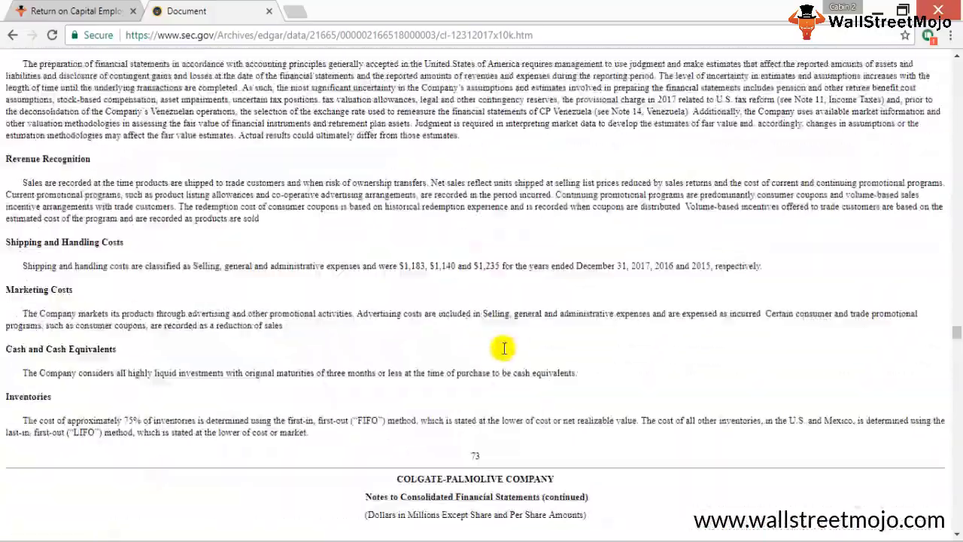
scroll(503, 348, "down", 4)
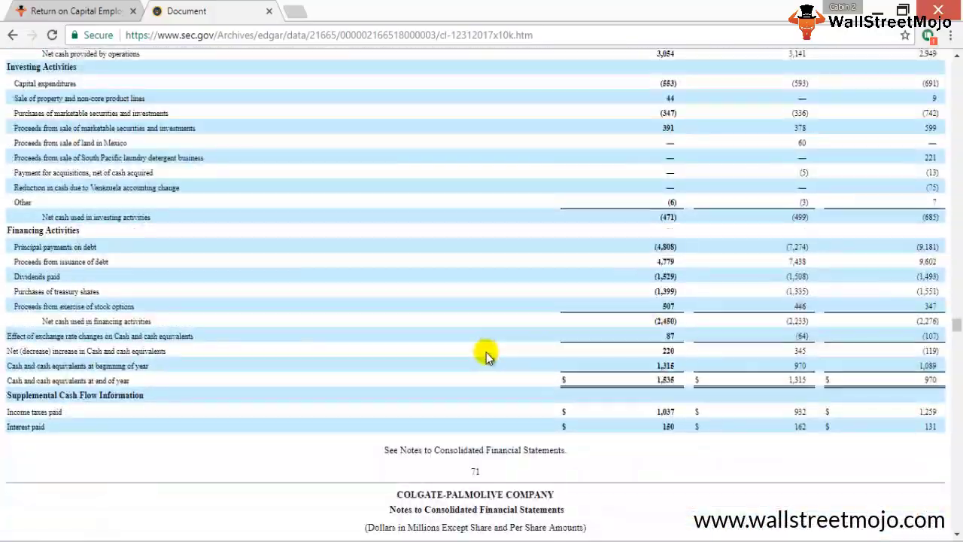
scroll(486, 351, "up", 15)
scroll(477, 331, "up", 3)
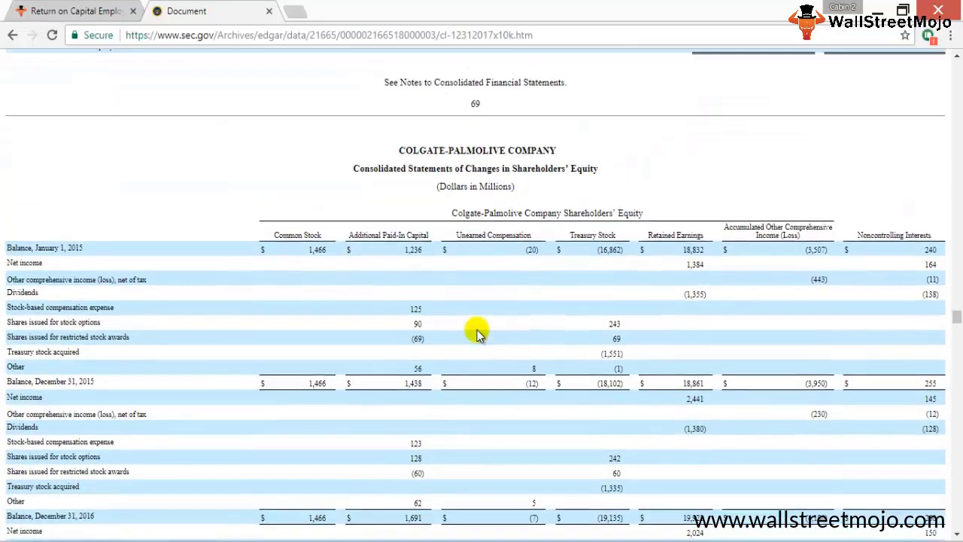
scroll(478, 331, "up", 9)
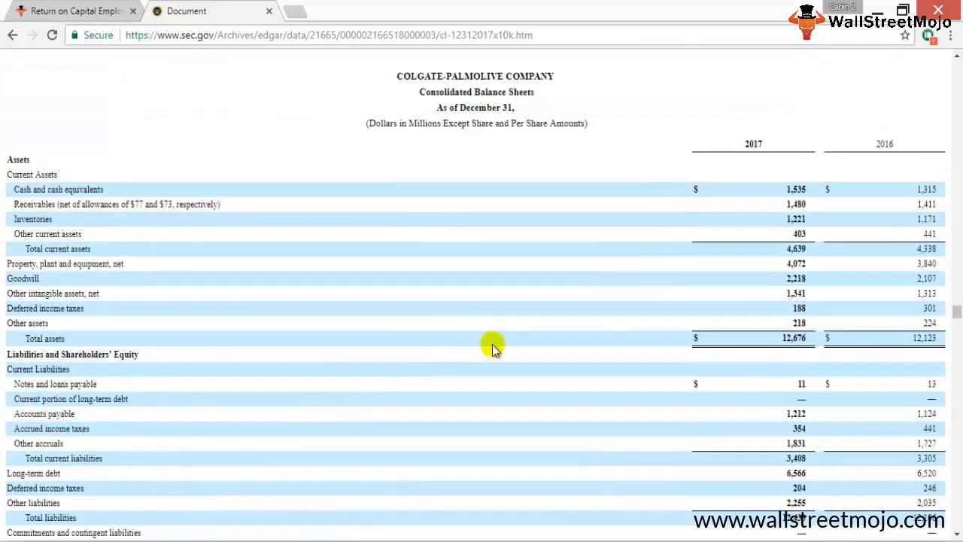
scroll(290, 279, "down", 1)
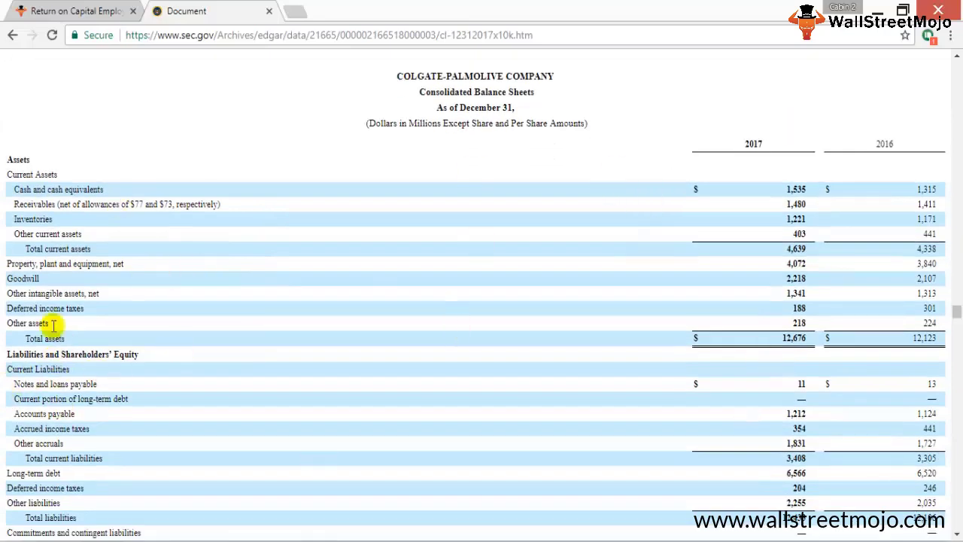
Copy the balance sheet's Total assets row with its 2017 and 2016 values into the Excel sheet at G12
left_click_drag(65, 340, 27, 338)
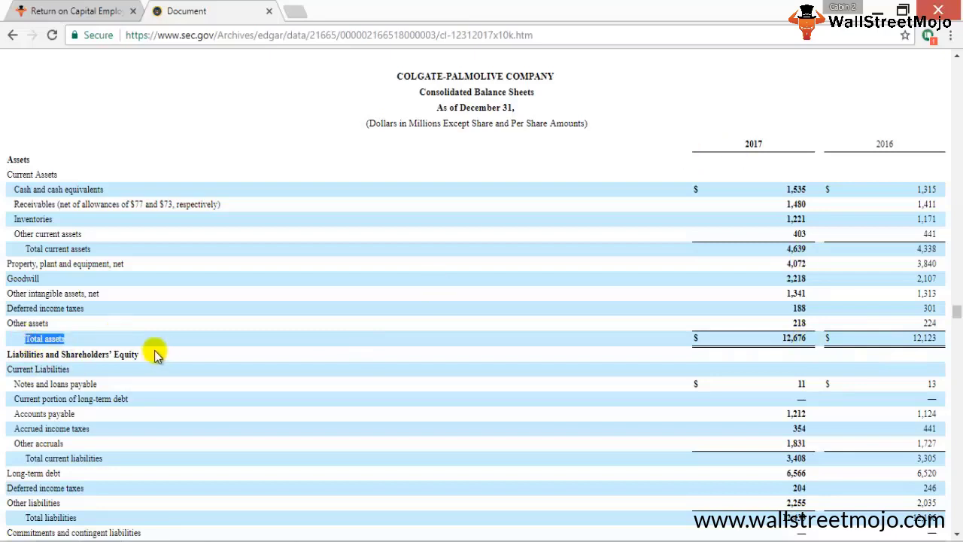
left_click(21, 342)
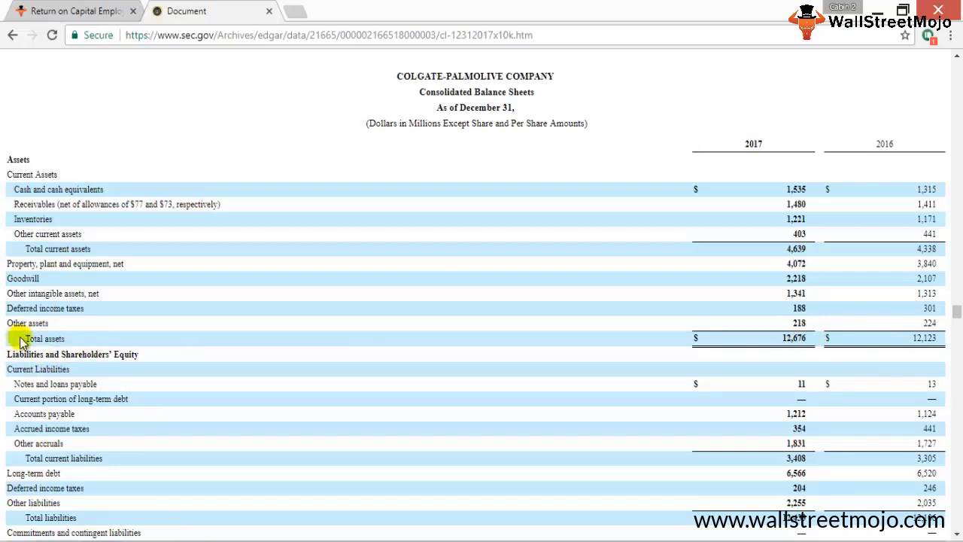
key("alt+Tab")
type("Total assets\t$\t12,676\t$\t12,123")
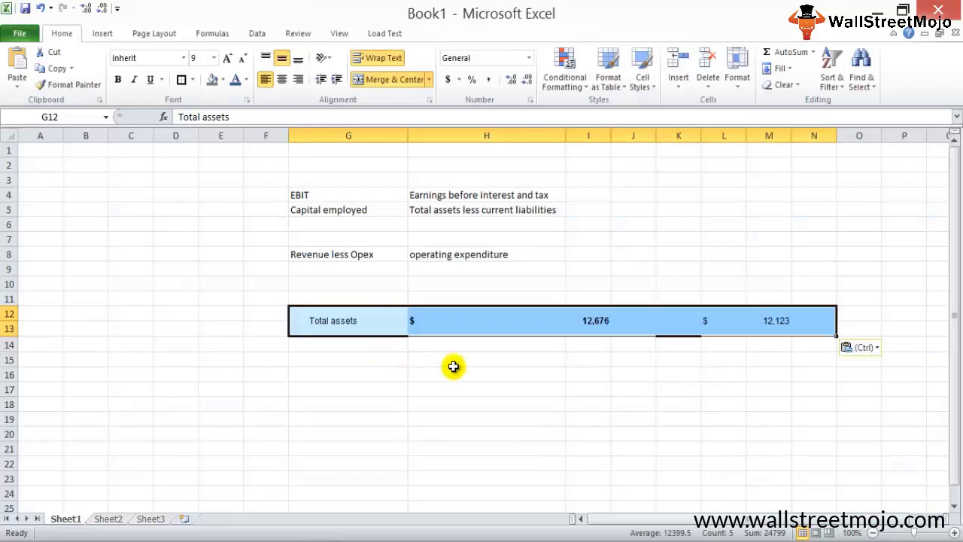
Match the pasted Total assets row to the sheet's own formatting and move the 2017 value 12,676 into H12
left_click(861, 347)
left_click(873, 385)
key("shift+Right")
key("shift+Right")
key("shift+Right")
key("shift+Right")
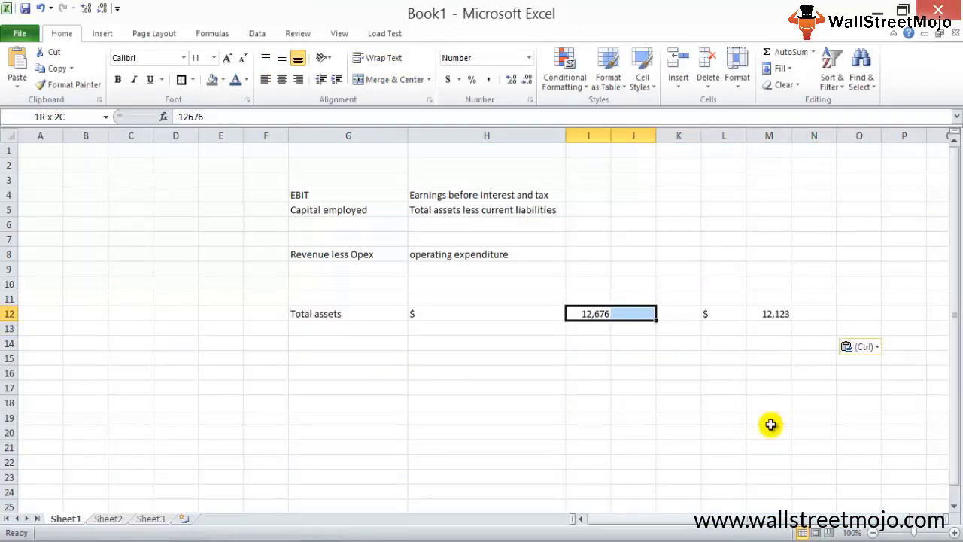
key("ctrl+x")
key("Left")
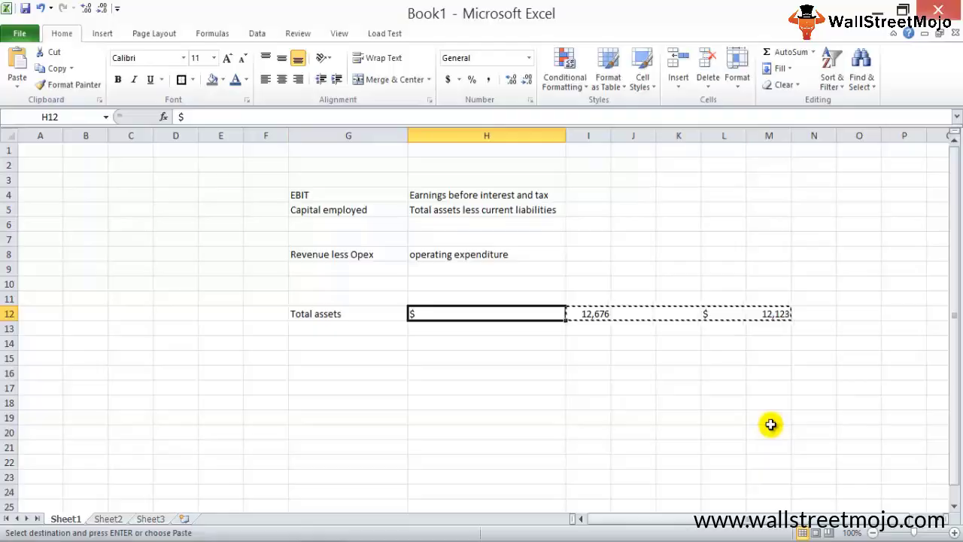
key("alt+Tab")
key("alt+Tab")
key("ctrl+v")
Move the 2016 total assets value 12,123 into I12, directly beside the 2017 value
key("Right")
key("Right")
key("Right")
key("Right")
key("ctrl+x")
key("Left")
key("Left")
key("ctrl+v")
key("ctrl+x")
key("Left")
key("ctrl+v")
key("Left")
key("Left")
key("Left")
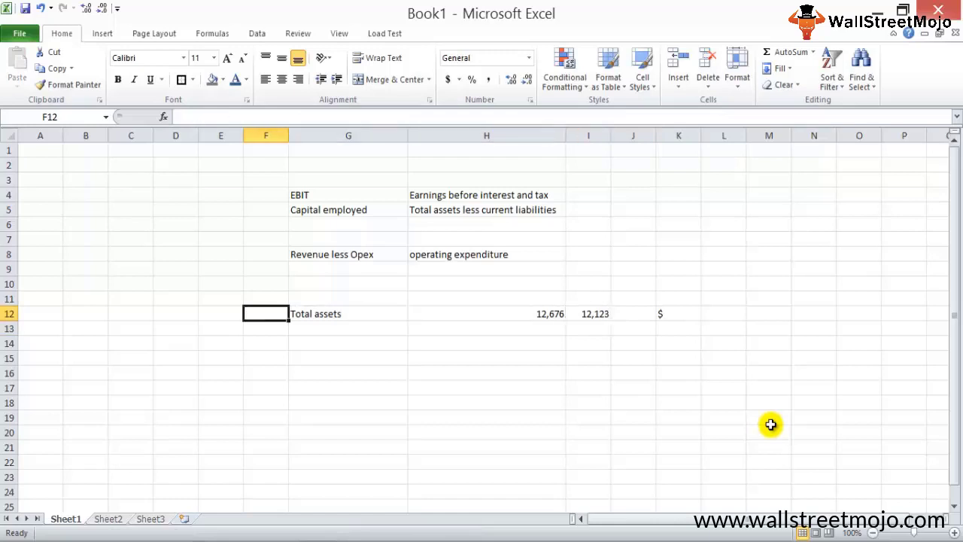
Add the label "Current liabilities" in G13, below Total assets
key("Down")
key("Right")
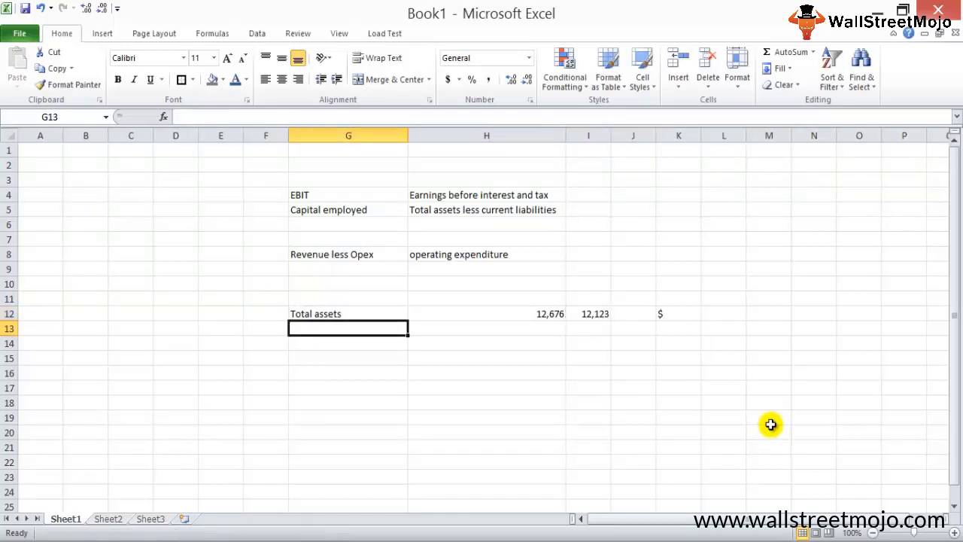
type("Cu")
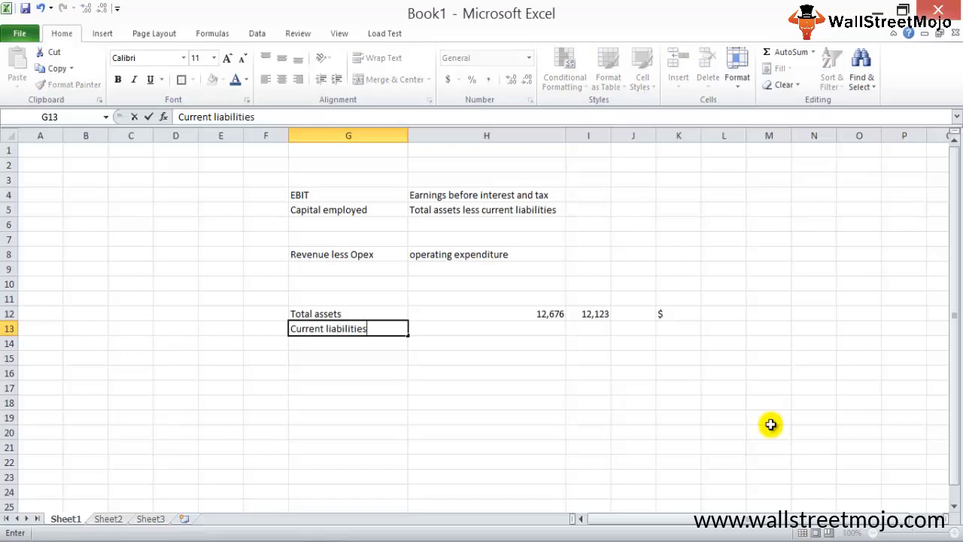
type("rrent liabilities")
key("Return")
Add the year headings 2017 in H11 and 2016 in I11, and clear the stray dollar sign from row 12
key("Up")
key("Right")
key("Right")
key("Up")
key("Up")
key("Left")
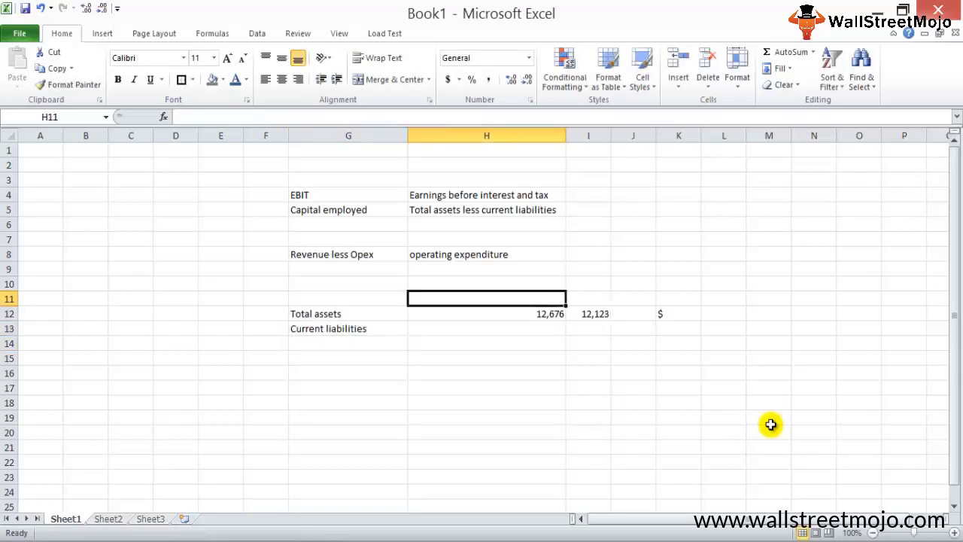
type("2017")
key("Return")
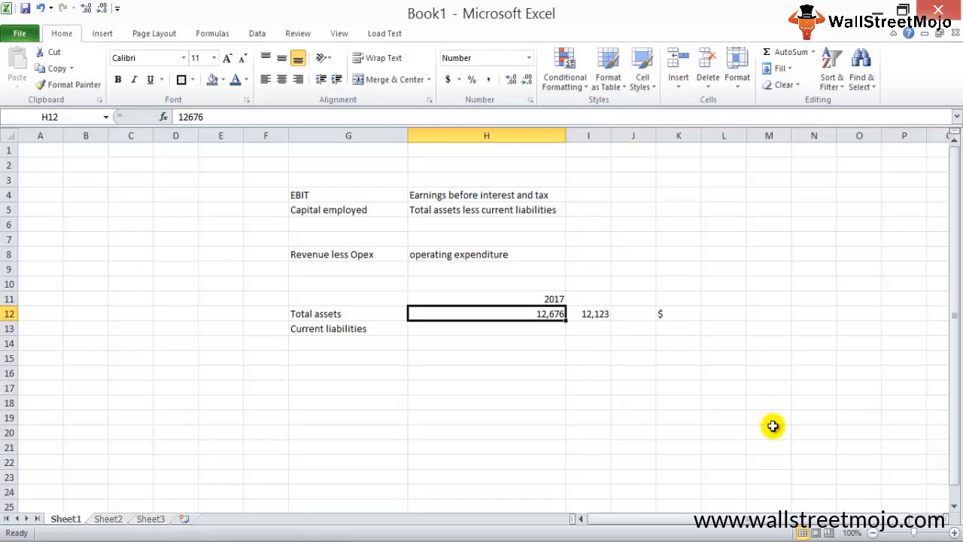
key("Up")
key("Right")
type("20")
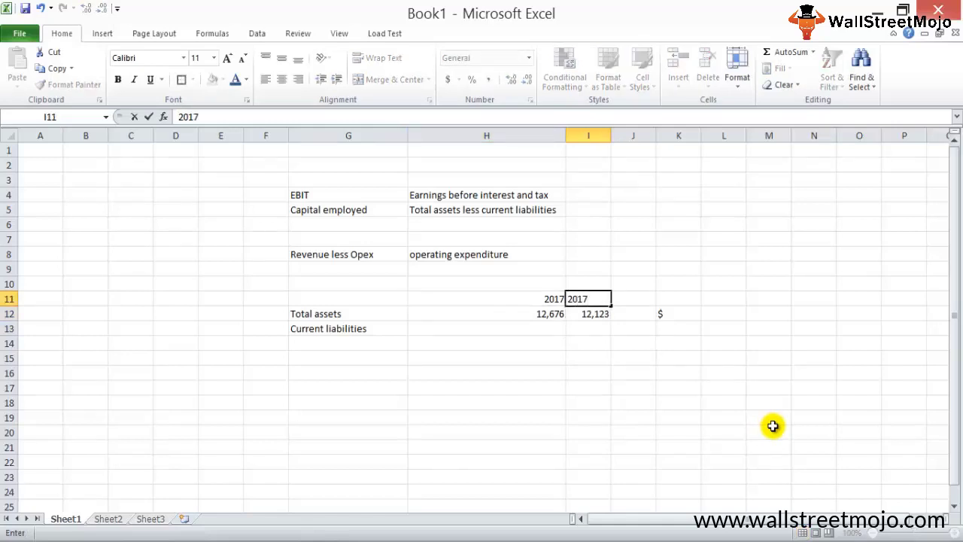
type("16")
key("Return")
key("Left")
key("Down")
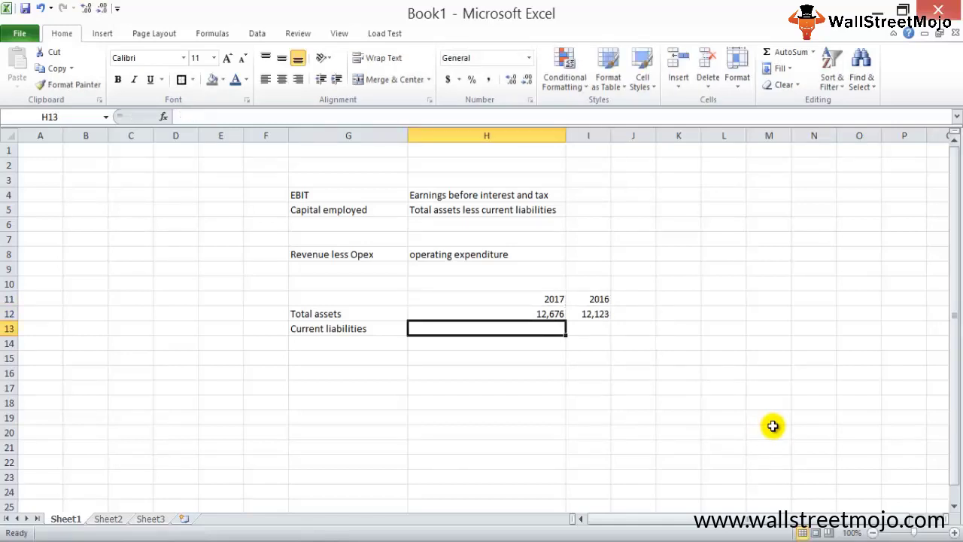
Copy the 10-K balance sheet's Total current liabilities values 3,408 and 3,305 into the Excel sheet from H13, matching the sheet's formatting
key("alt+Tab")
left_click(151, 370)
scroll(381, 329, "down", 4)
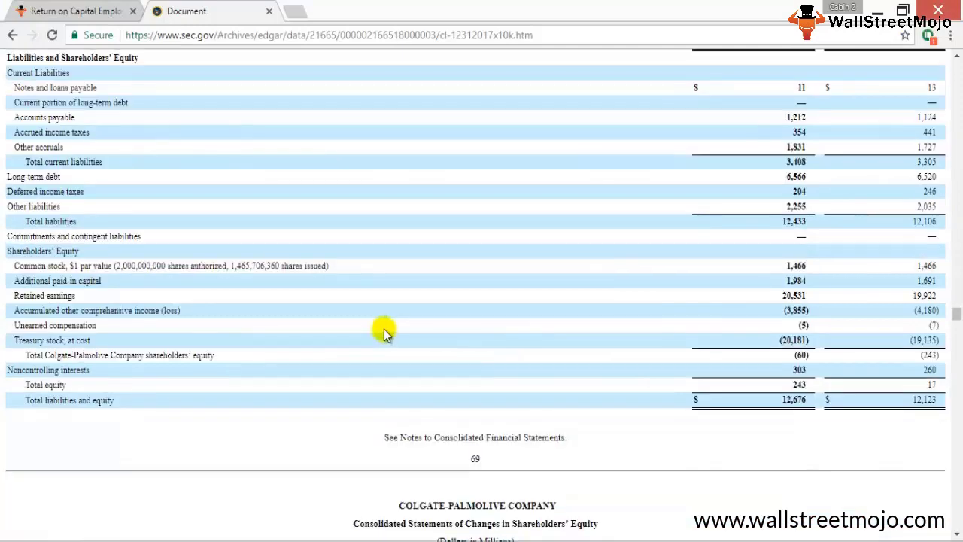
scroll(118, 370, "up", 2)
left_click_drag(26, 369, 80, 368)
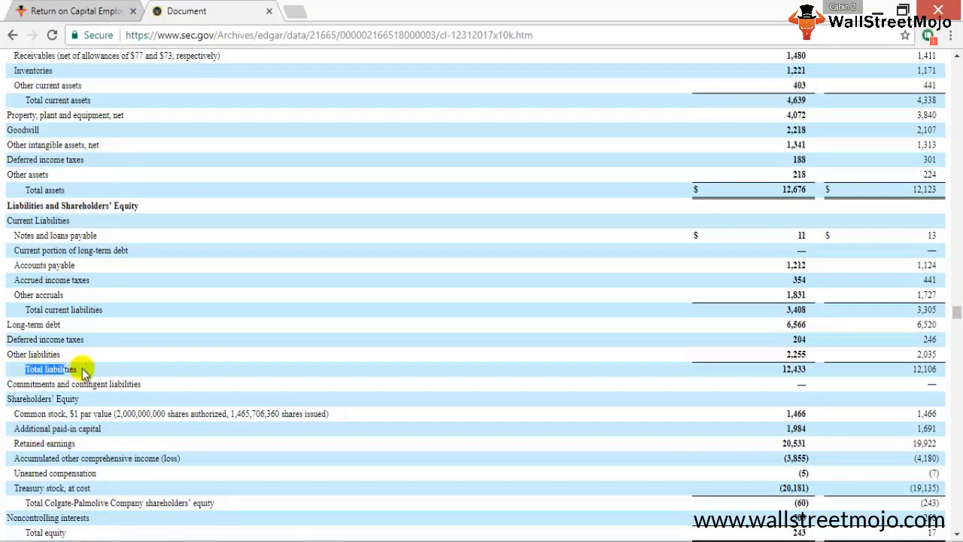
left_click(21, 316)
left_click_drag(21, 316, 95, 309)
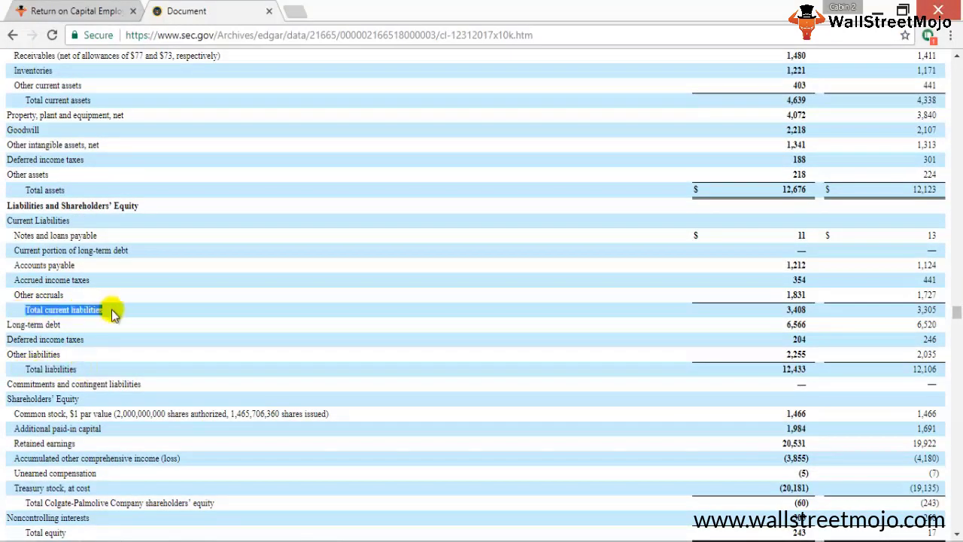
scroll(120, 316, "up", 1)
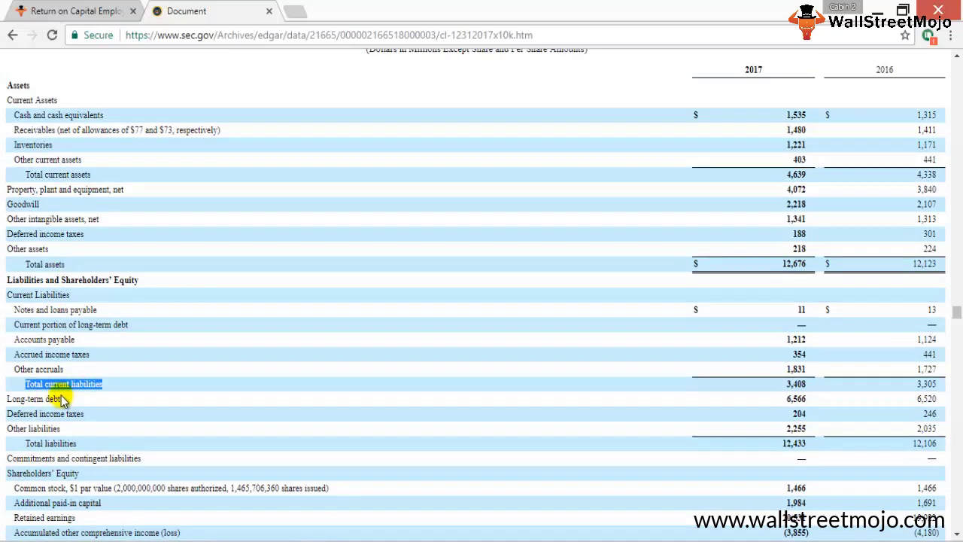
left_click_drag(783, 386, 939, 384)
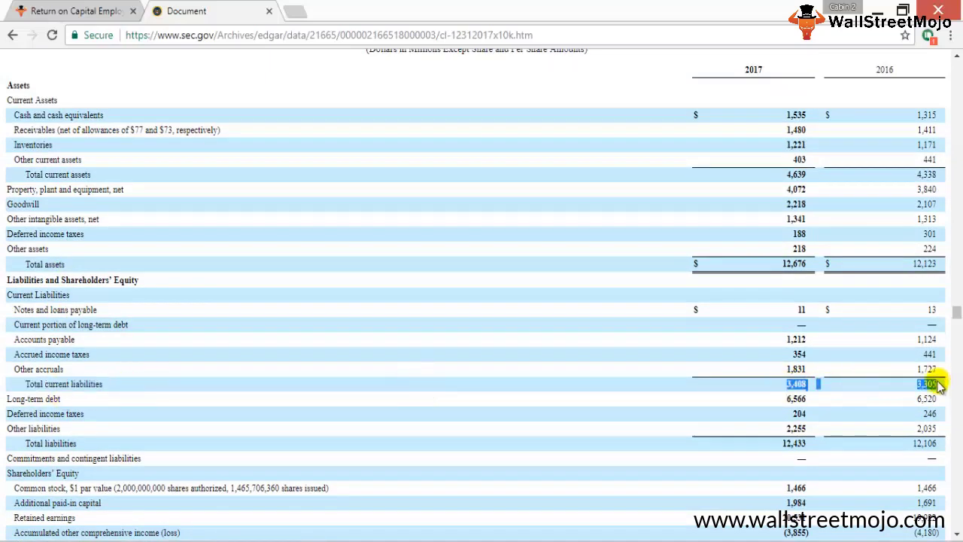
scroll(677, 398, "up", 1)
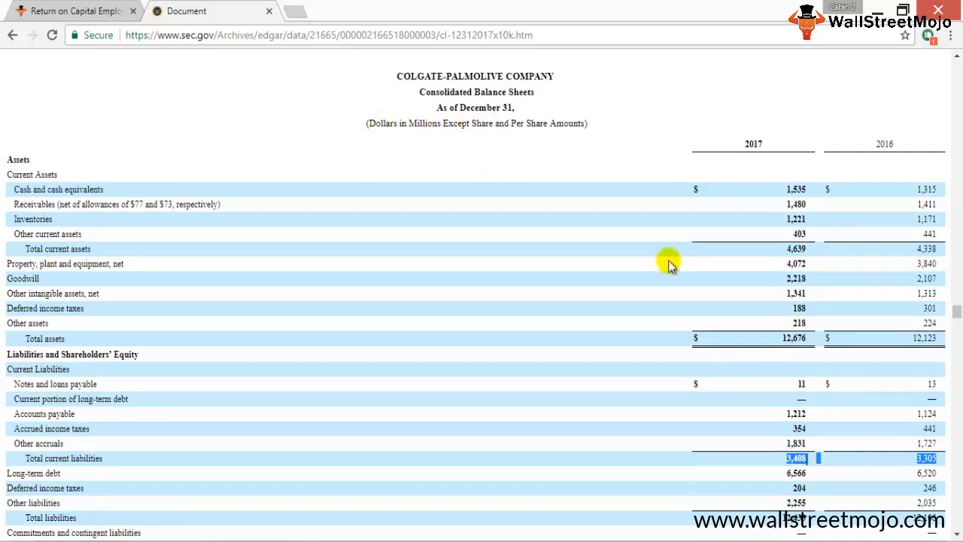
scroll(612, 271, "down", 1)
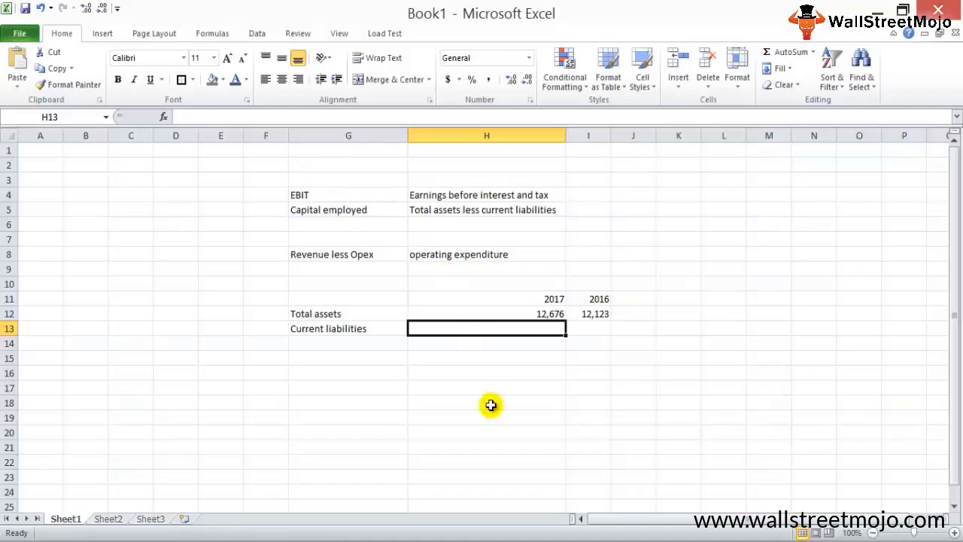
key("ctrl+v")
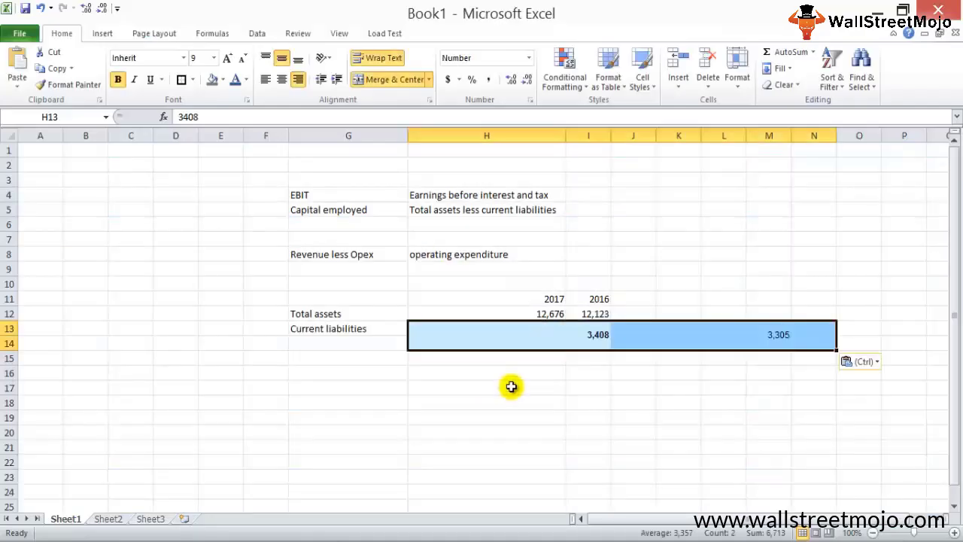
left_click(860, 361)
left_click(486, 329)
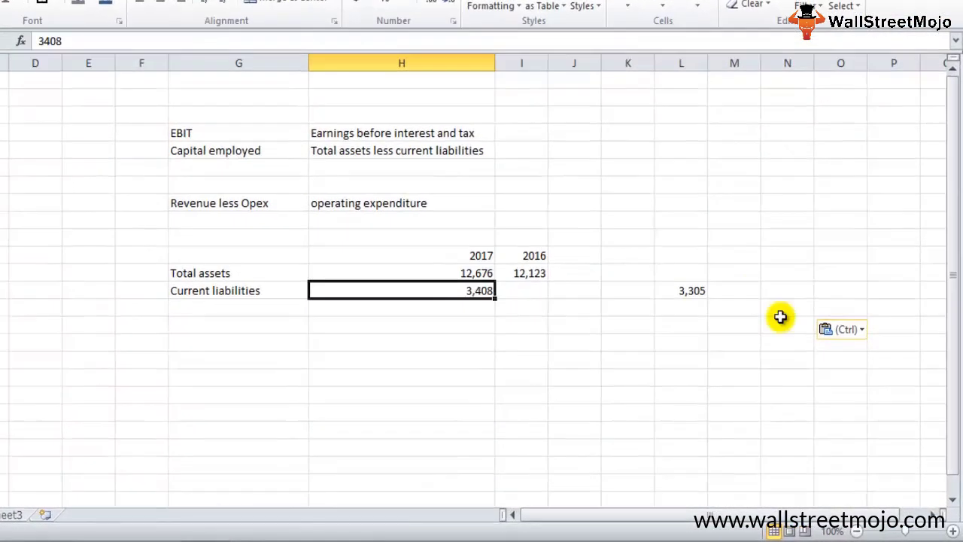
Move the 2016 current liabilities value 3,305 from L13 to I13
key("Right")
key("Right")
key("Right")
key("Right")
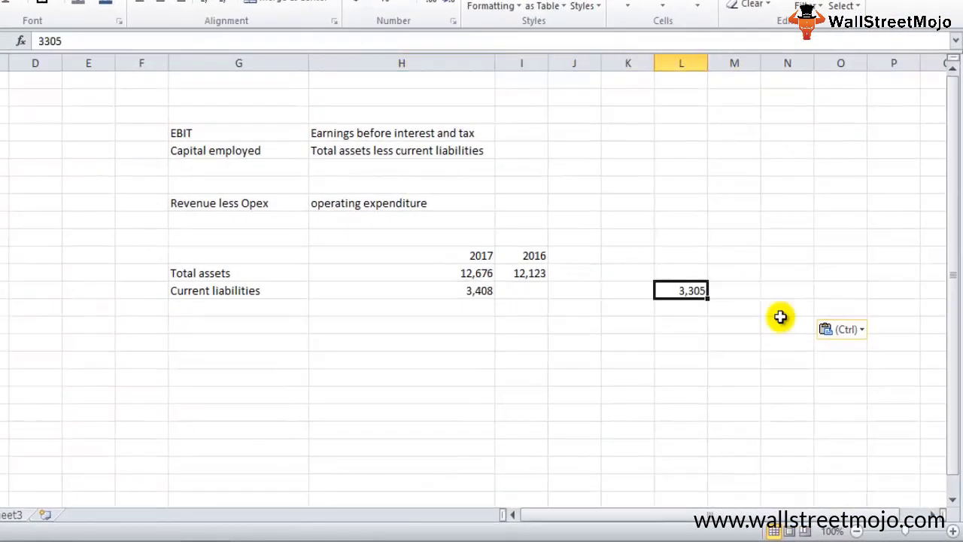
key("ctrl+c")
key("Left")
key("Left")
key("Left")
key("ctrl+v")
key("Right")
key("Right")
key("Right")
key("Delete")
Add the label "Capital employed" in G14, below Current liabilities
key("Up")
key("Up")
key("Down")
key("Down")
key("Left")
key("Left")
key("Left")
key("Left")
key("Left")
key("Down")
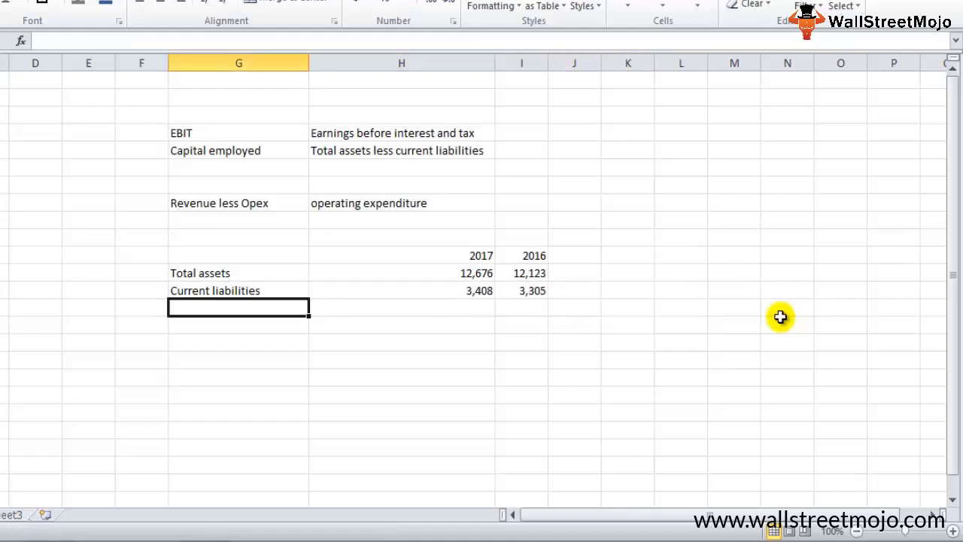
key("Up")
key("Down")
type("Ca")
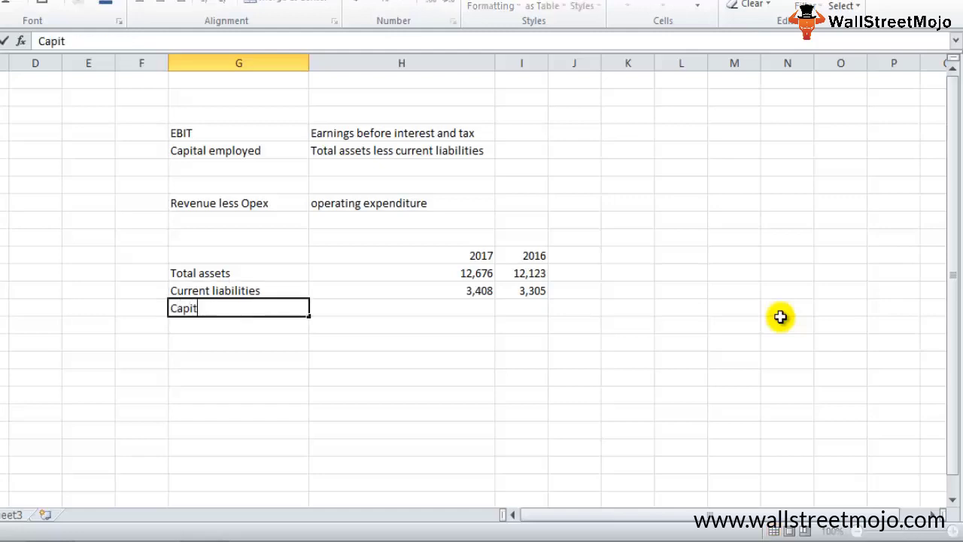
type("pital employ")
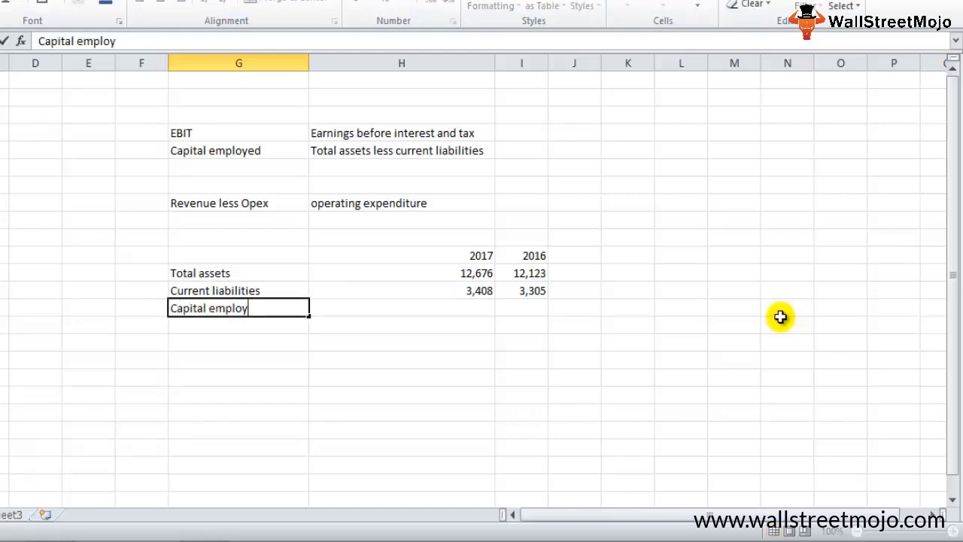
type("ed")
Calculate the 2017 capital employed in H14 with =H12-H13 and copy the formula to I14 for 2016
key("Right")
key("Right")
key("Left")
type("=")
key("Up")
key("Up")
type("-")
key("Up")
key("Return")
key("Up")
key("ctrl+c")
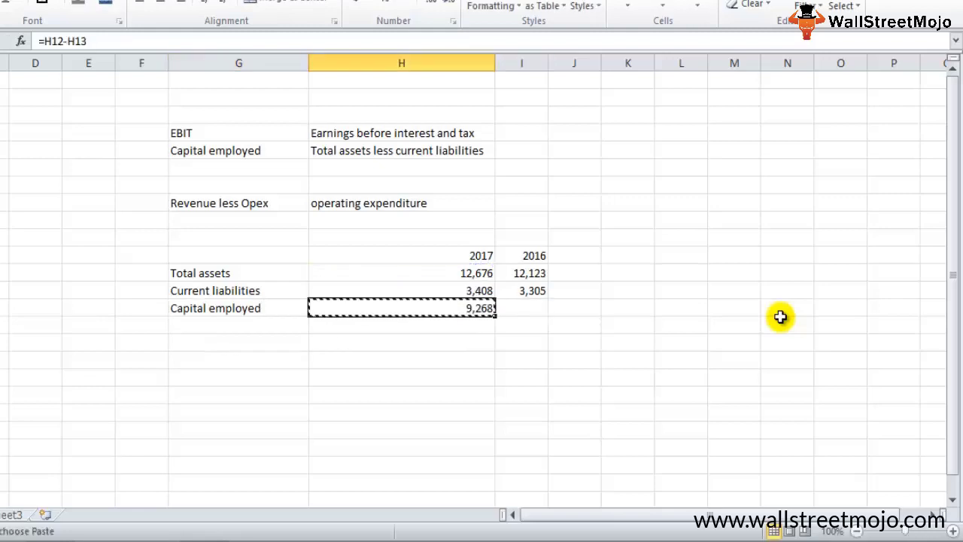
key("Right")
key("Return")
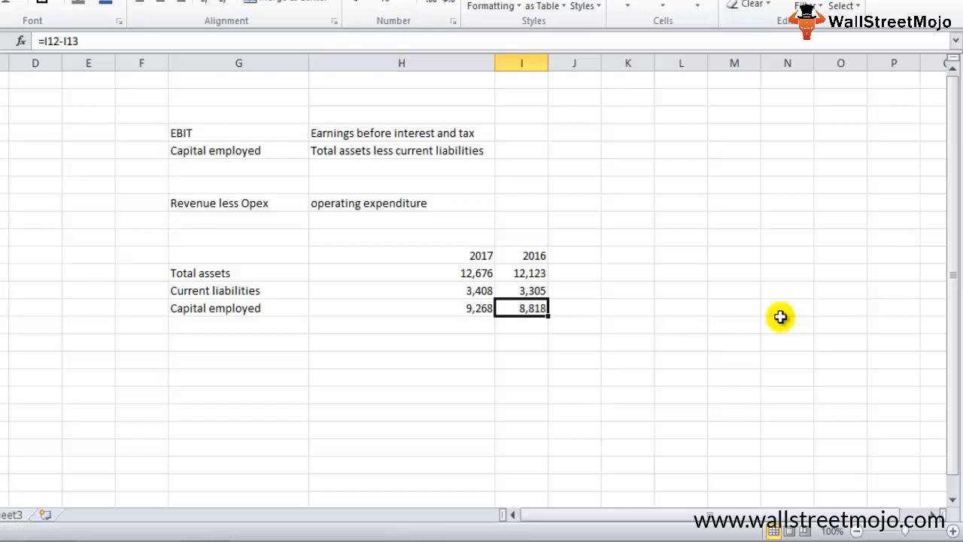
key("F2")
key("Escape")
Leave G16 selected and copy the 2017 and 2016 Operating profit values from the 10-K's Consolidated Statements of Income
key("Left")
key("Left")
key("Left")
key("Right")
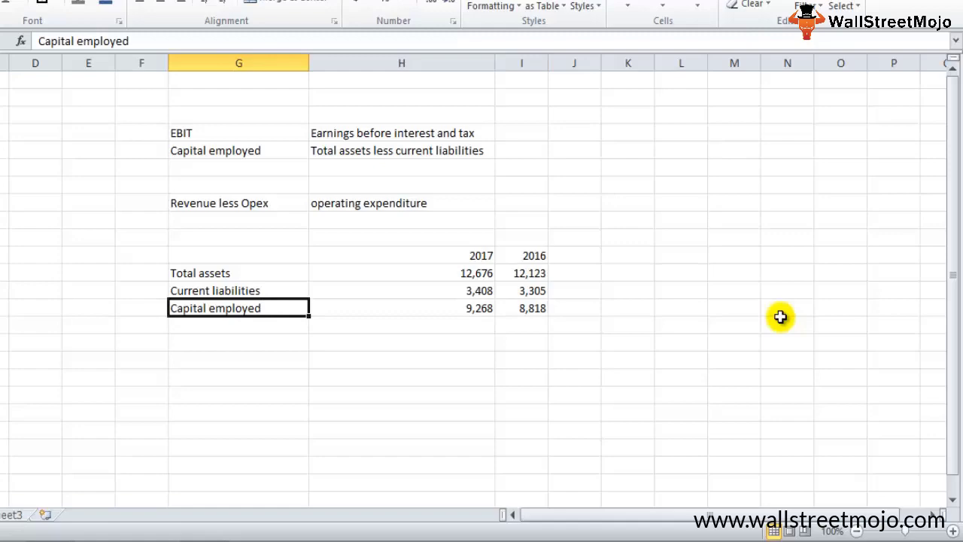
key("Down")
key("Down")
key("Down")
key("Down")
key("Up")
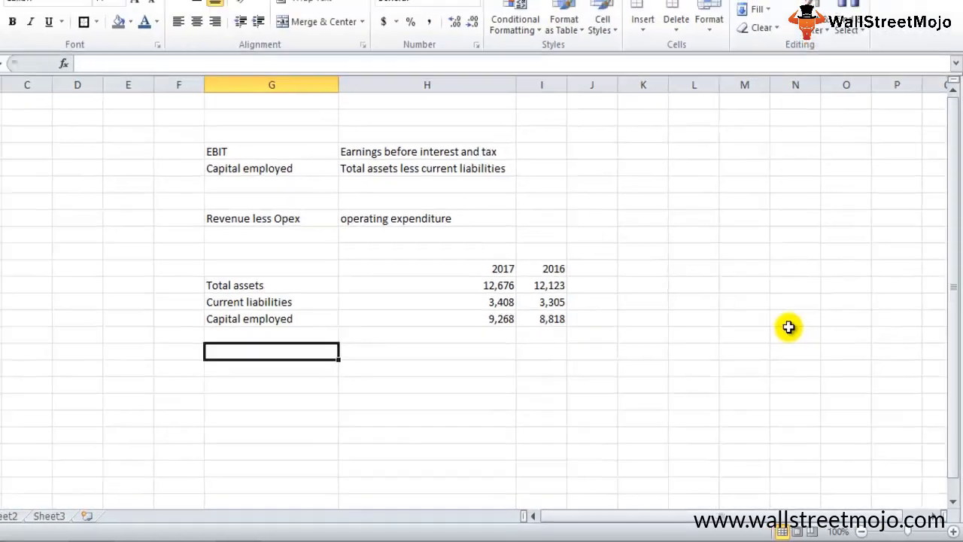
key("alt+Tab")
scroll(639, 344, "up", 5)
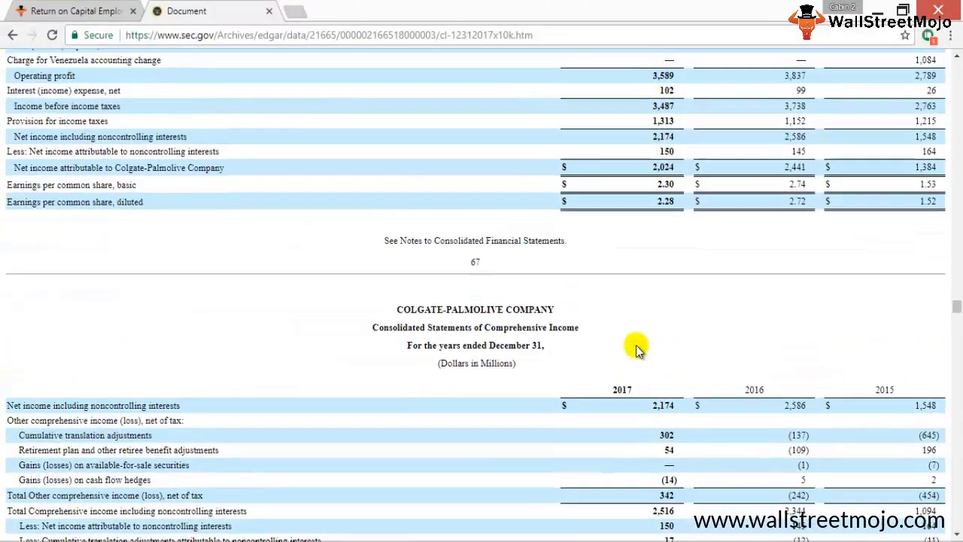
scroll(636, 346, "up", 4)
scroll(636, 345, "down", 1)
left_click_drag(15, 289, 42, 296)
left_click(154, 290)
left_click_drag(681, 292, 644, 291)
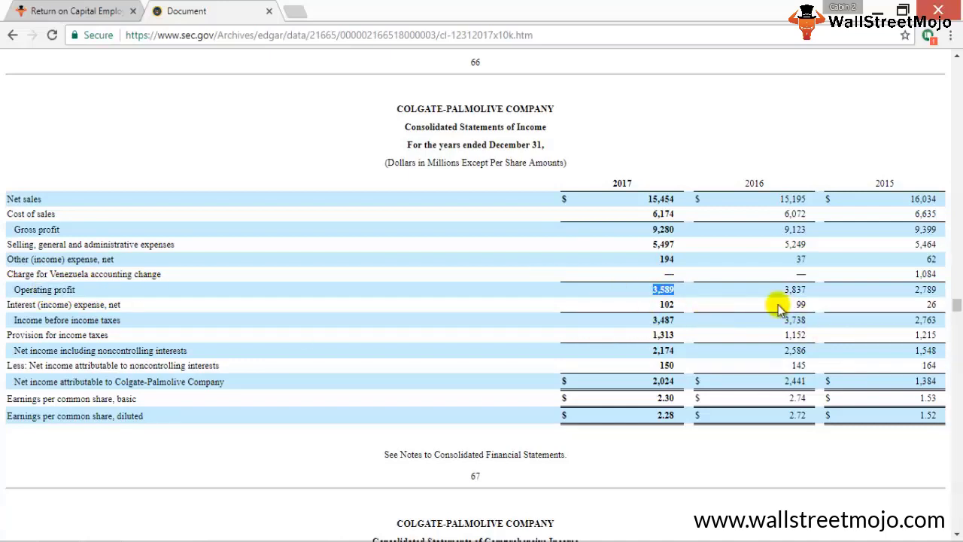
left_click_drag(645, 290, 834, 298)
Back in the Excel sheet, label G16 "EBIT" and paste the copied operating profit values starting at H16
key("alt+Tab")
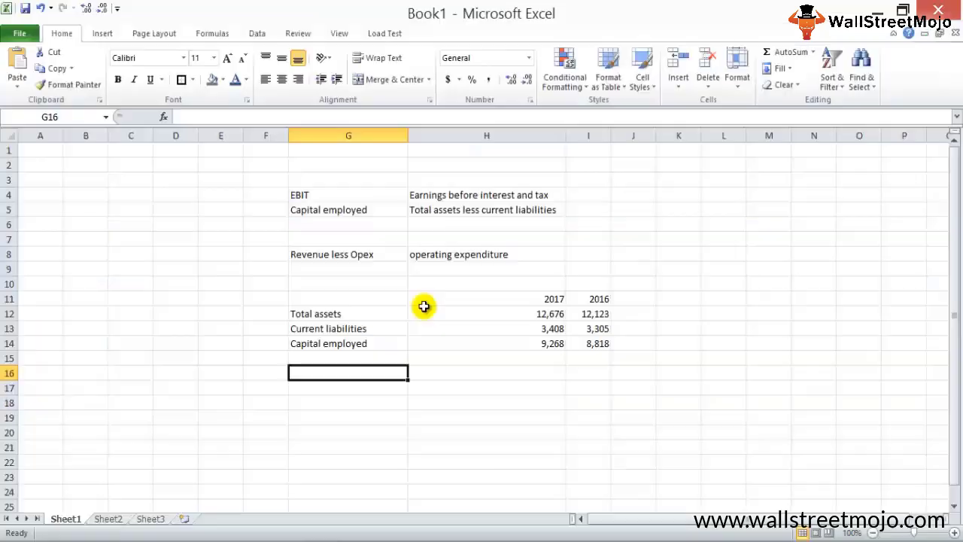
type("EBIT")
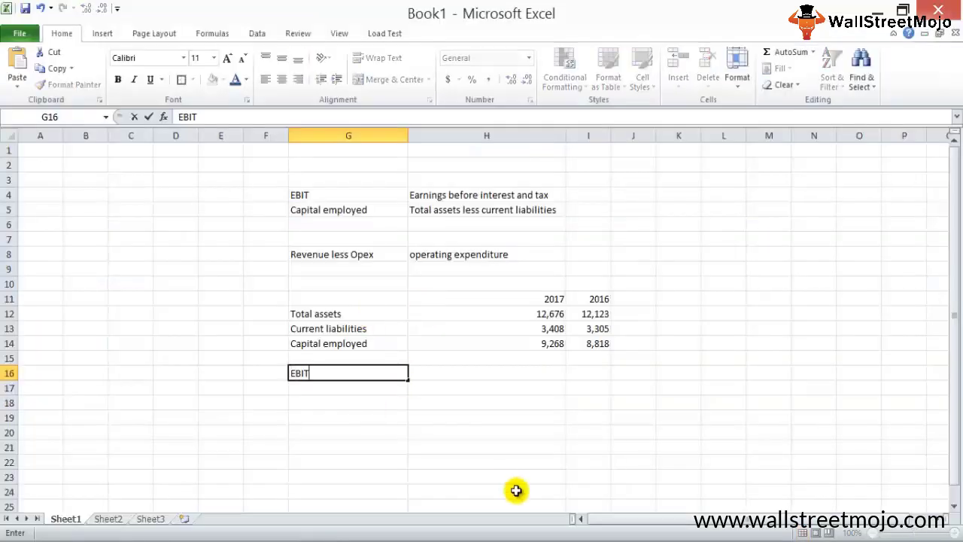
key("Tab")
key("ctrl+v")
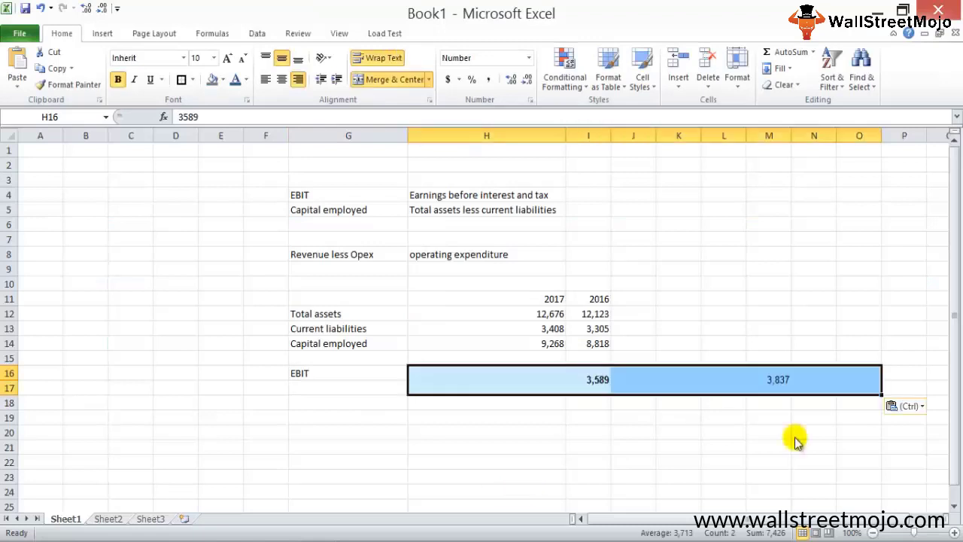
Match the pasted EBIT values to the sheet's formatting and place the 2016 value 3,837 in I16
left_click(905, 405)
left_click(851, 439)
left_click(769, 447)
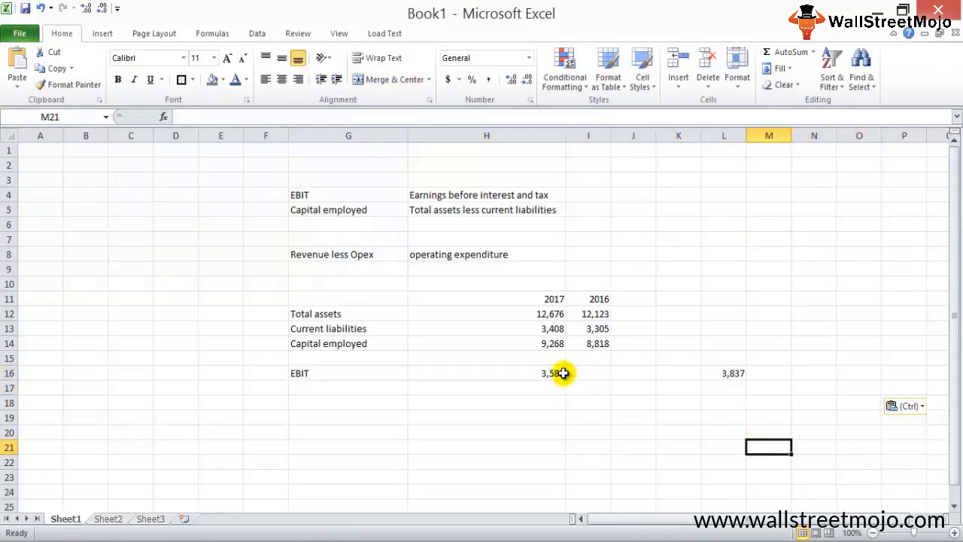
left_click(589, 374)
key("Left")
key("Left")
key("Left")
key("Right")
key("shift+Right")
key("shift+Right")
key("shift+Right")
key("shift+Left")
key("ctrl+c")
key("Up")
key("Up")
key("Up")
key("Up")
key("Up")
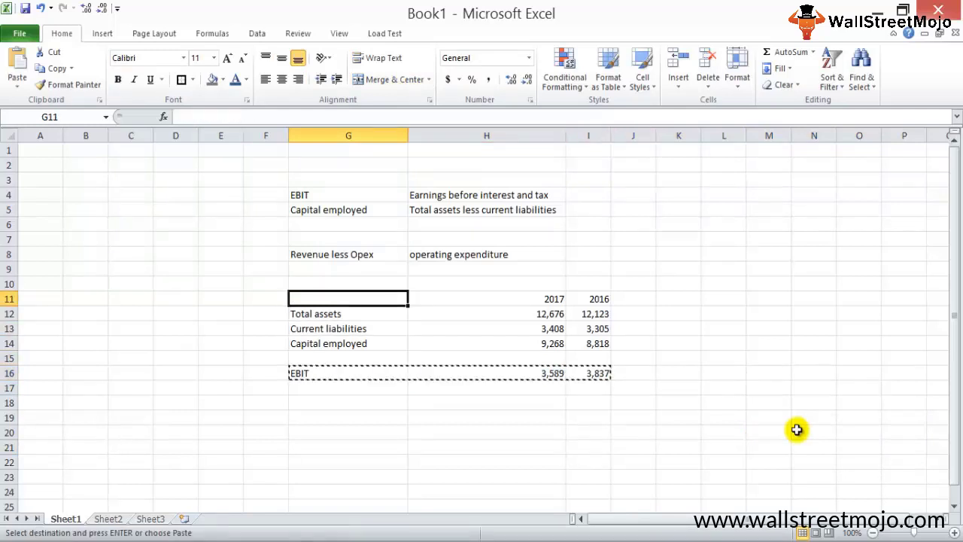
key("Down")
key("Down")
key("Down")
key("Down")
key("Down")
key("shift+Right")
key("shift+Right")
key("Escape")
Add the label "ROCE" in G18, two rows below EBIT
key("Down")
key("Down")
type("R")
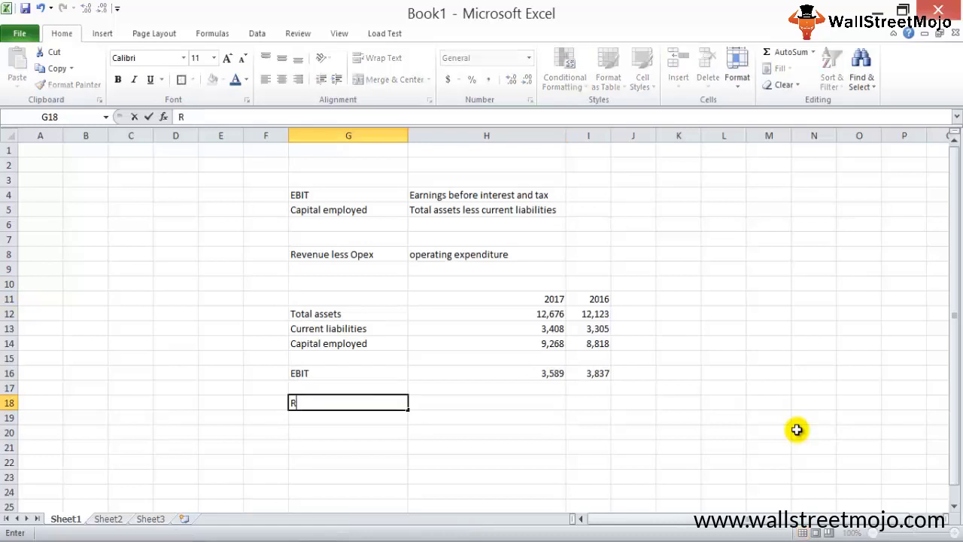
key("Return")
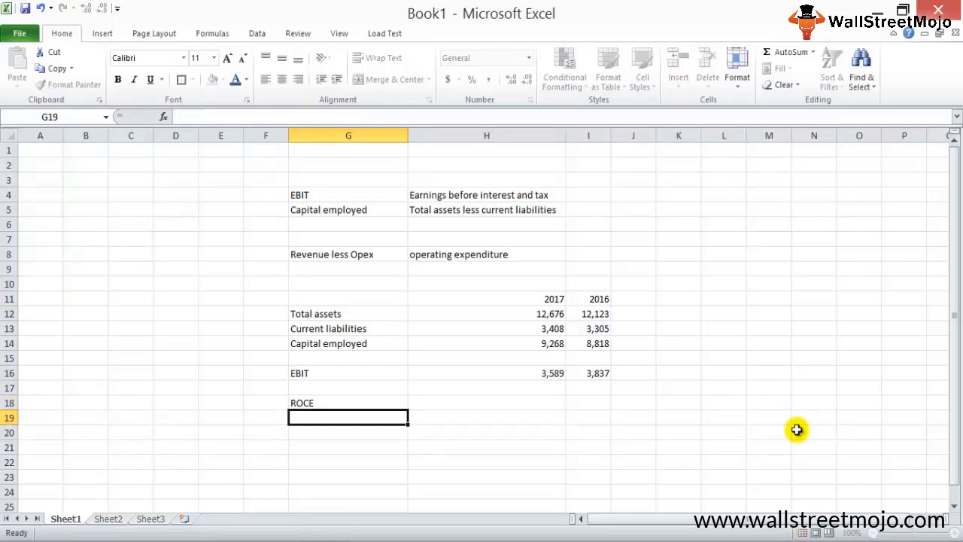
Calculate the 2017 ROCE in H18 by dividing EBIT by capital employed with =H16/H14
key("Up")
key("Right")
key("Right")
key("Left")
type("=")
key("Up")
key("Up")
type("/")
key("Up")
key("Up")
key("Up")
key("Up")
key("Return")
key("Up")
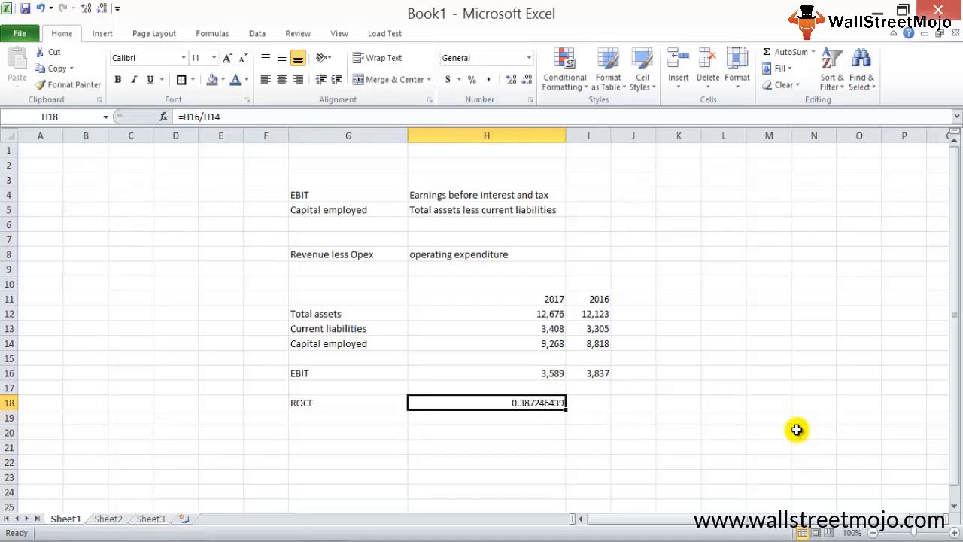
Format the 2017 ROCE in H18 as a percentage with two decimal places
key("alt")
type("hnp")
key("Return")
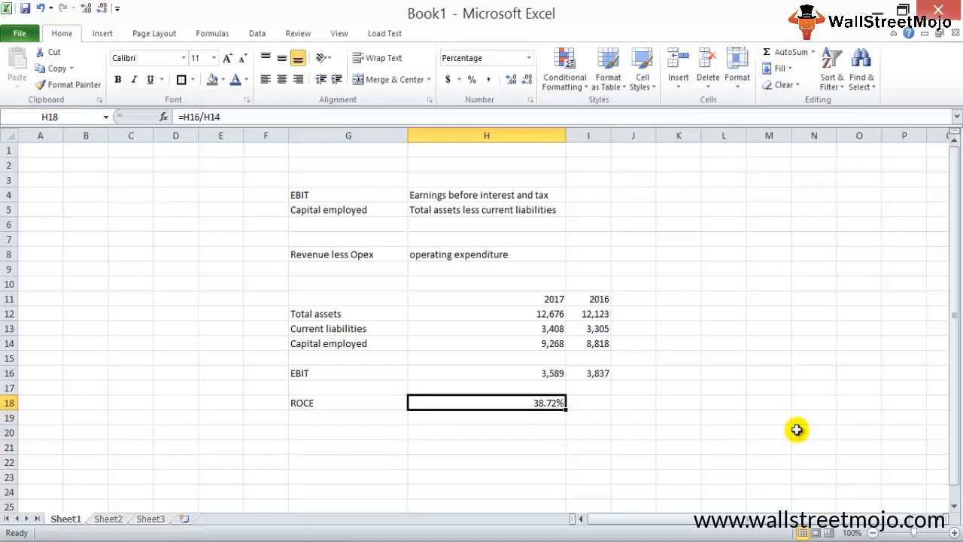
key("ctrl+z")
key("ctrl+y")
Copy the 2017 ROCE formula into I18 to calculate the 2016 ROCE
key("ctrl+c")
key("Right")
key("ctrl+v")
key("F2")
key("ctrl+Return")
key("Left")
key("Right")
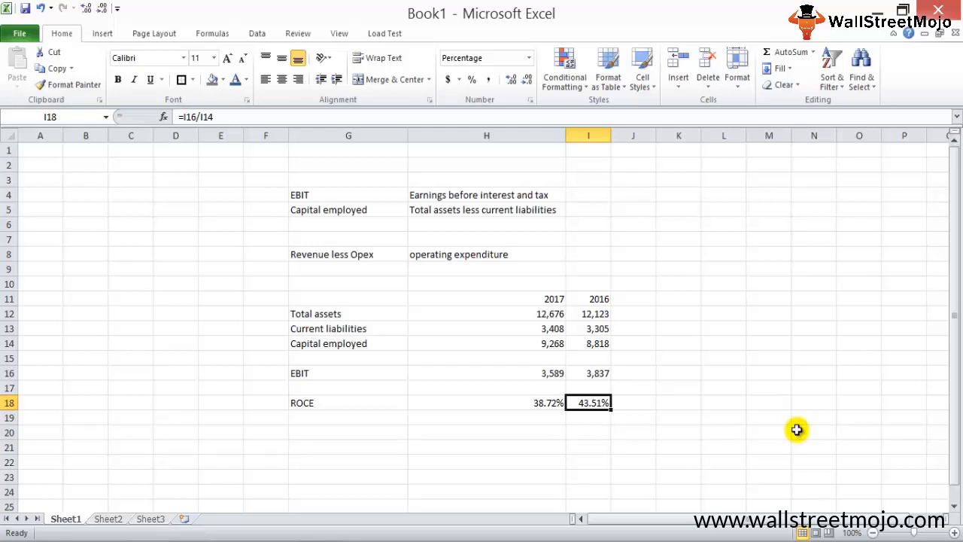
key("Left")
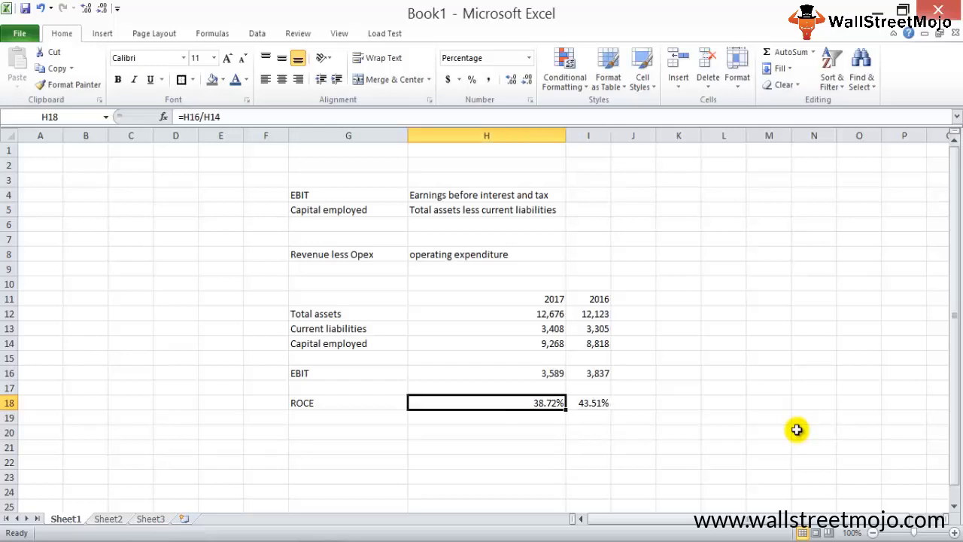
key("Right")
key("Left")
key("Right")
key("Left")
key("Right")
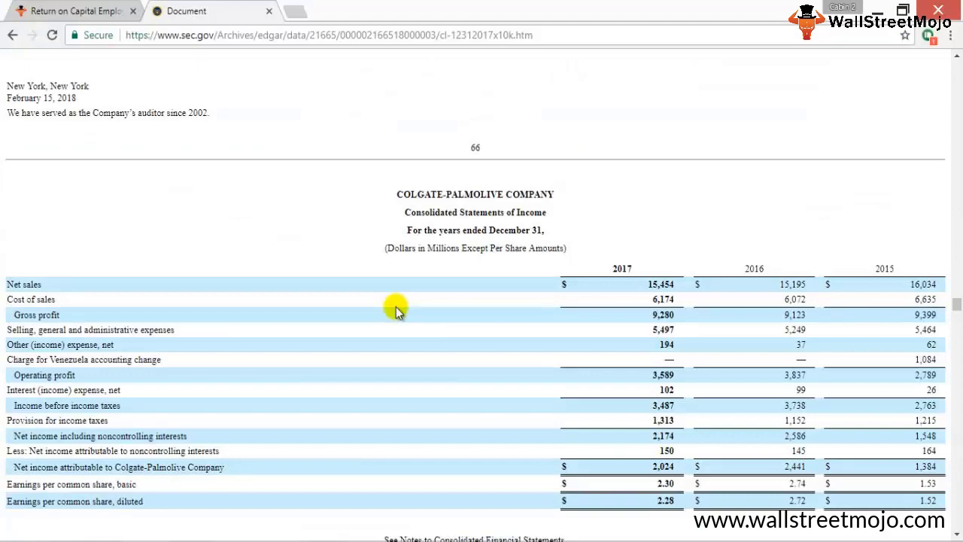
Switch to the Colgate-Palmolive 10-K in the browser and return to its cover page
scroll(396, 306, "down", 2)
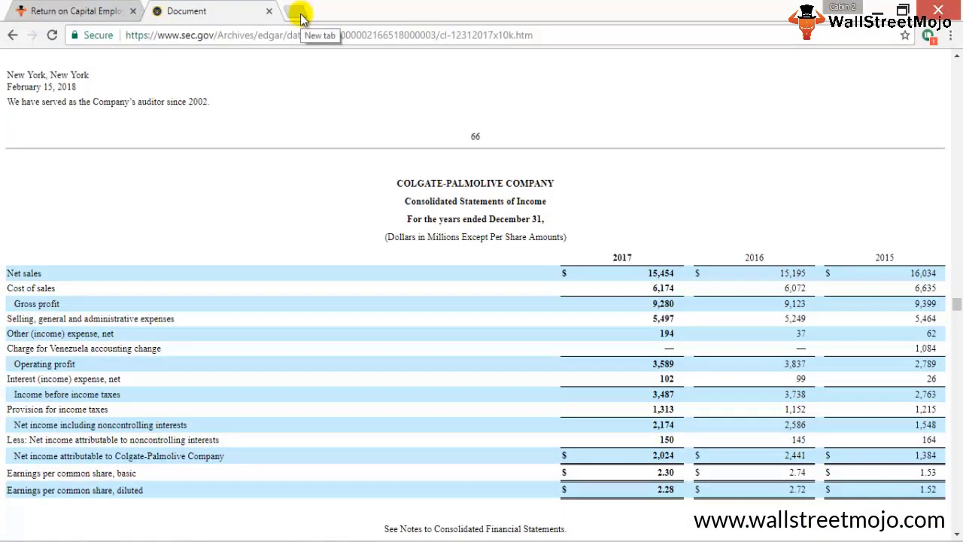
scroll(369, 291, "up", 15)
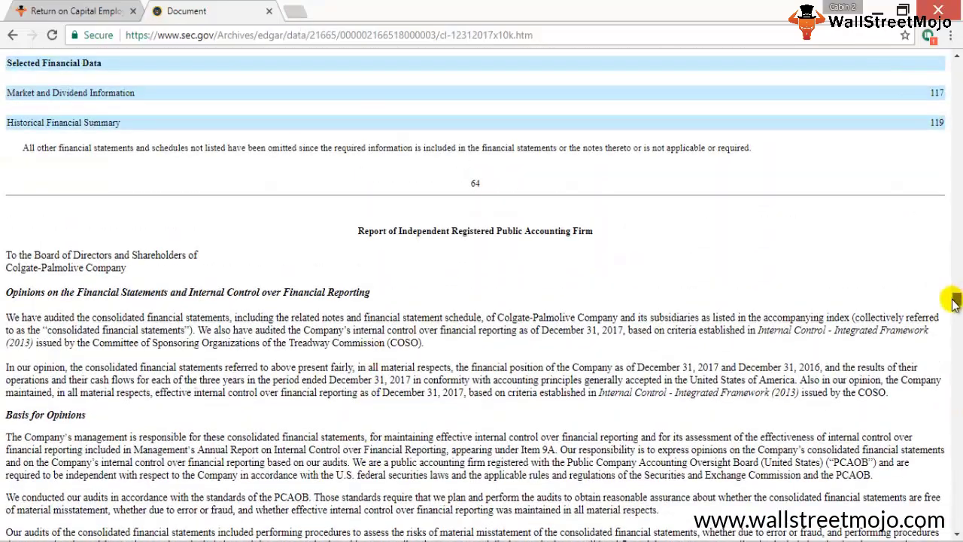
left_click_drag(954, 301, 955, 72)
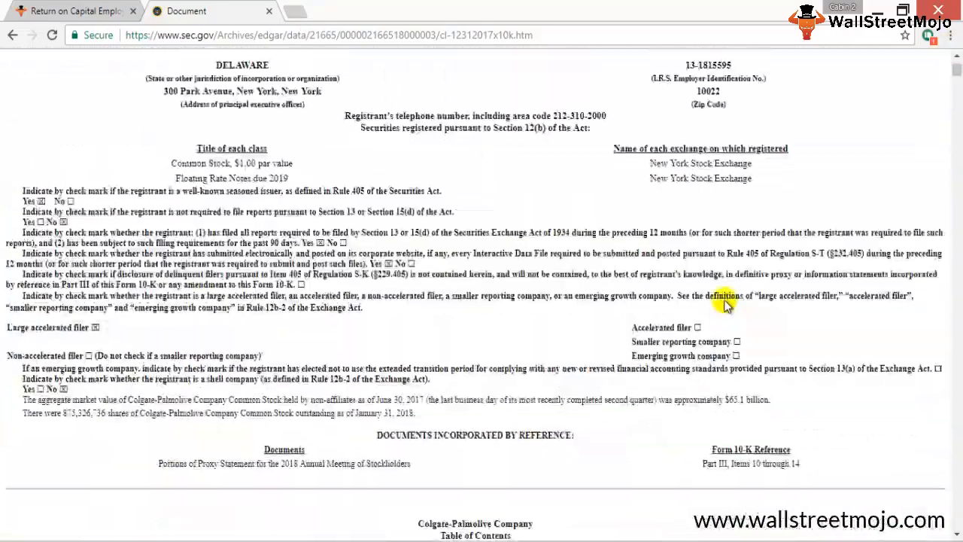
scroll(727, 304, "up", 3)
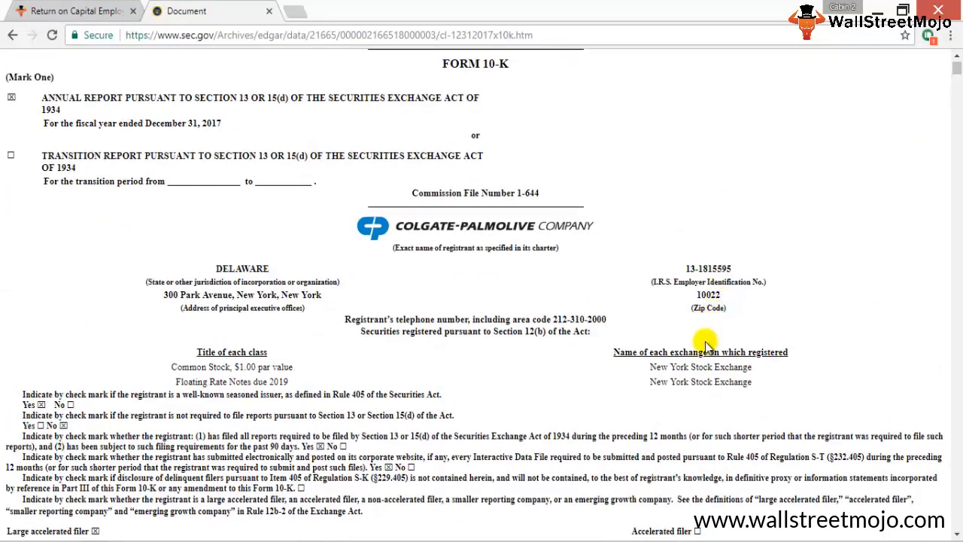
scroll(705, 346, "down", 1)
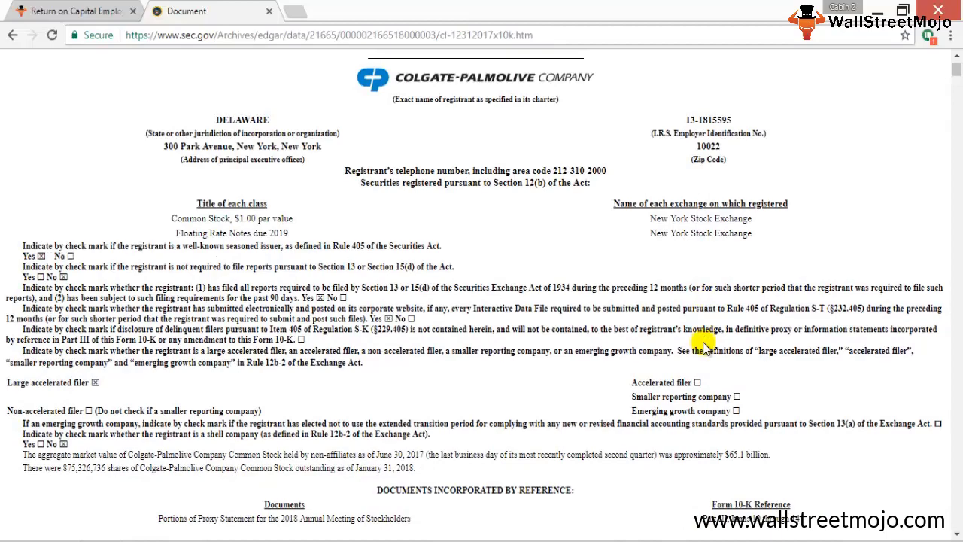
scroll(704, 345, "down", 2)
scroll(703, 345, "up", 5)
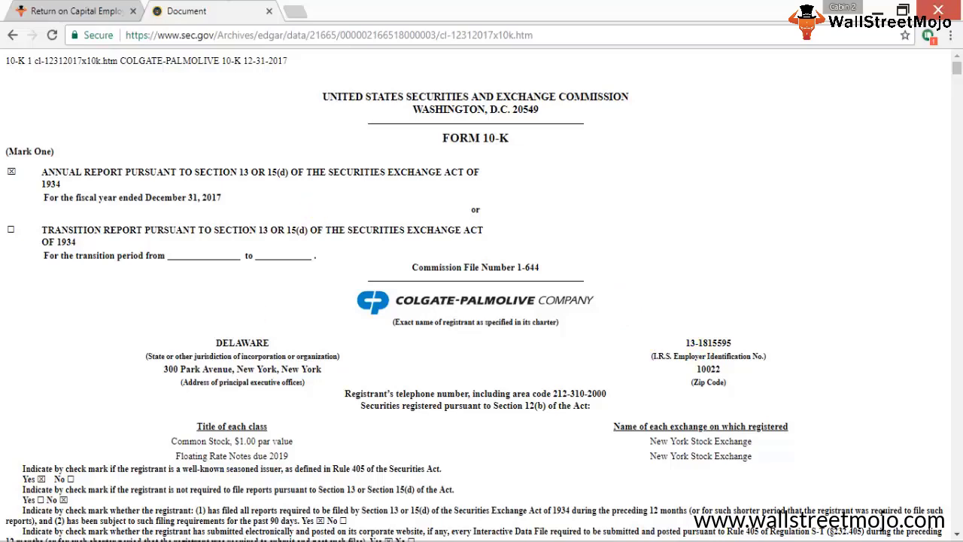
Search Google for "yahoo finance" in a new browser tab and open the Yahoo Finance site
left_click(305, 9)
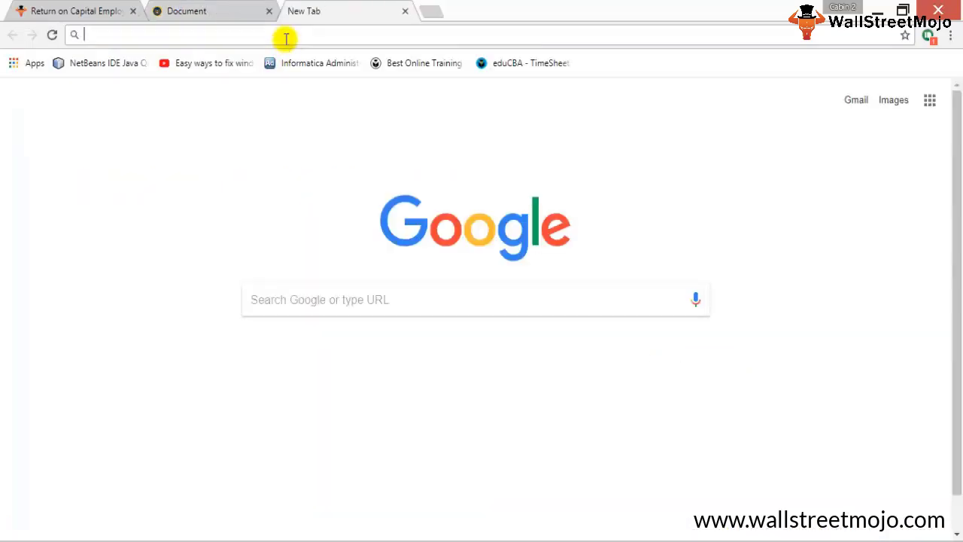
type("yahoo finance")
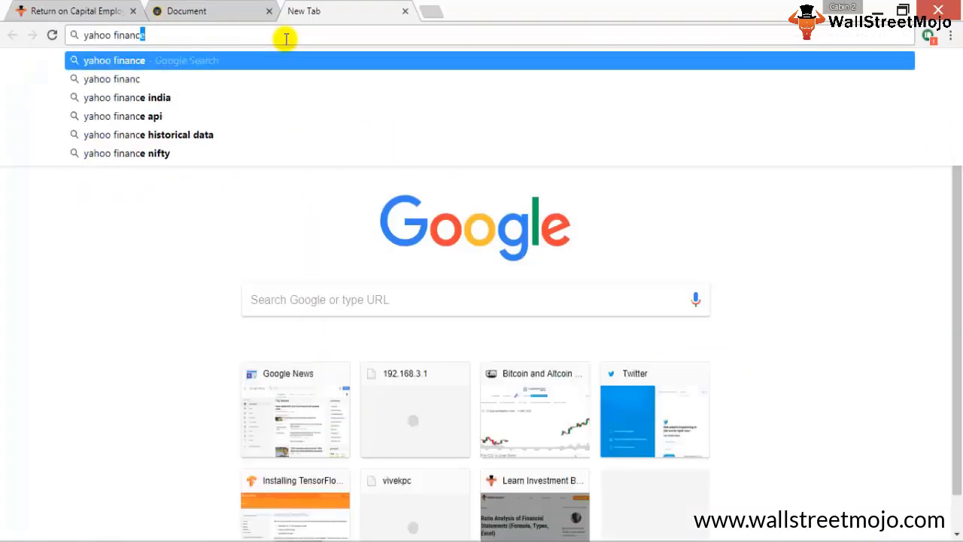
key("Return")
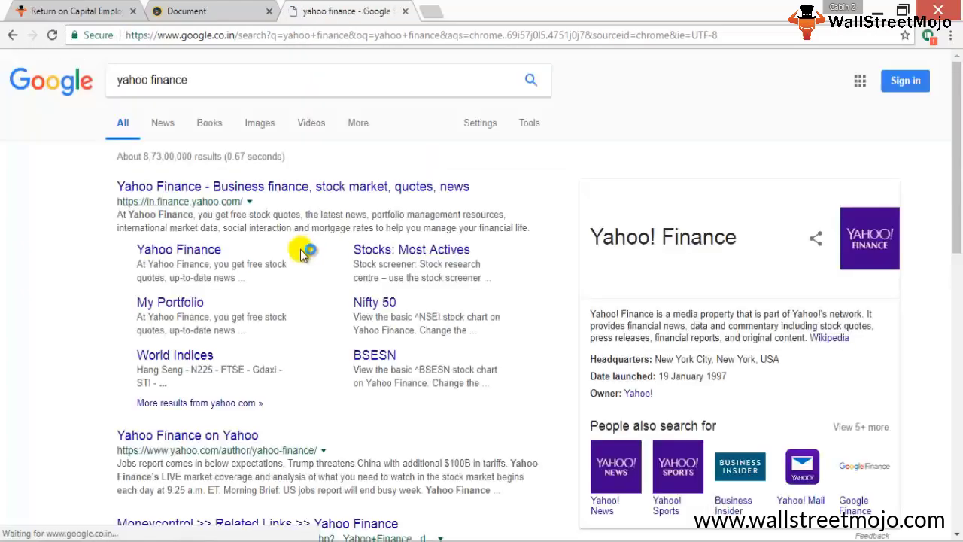
left_click(251, 190)
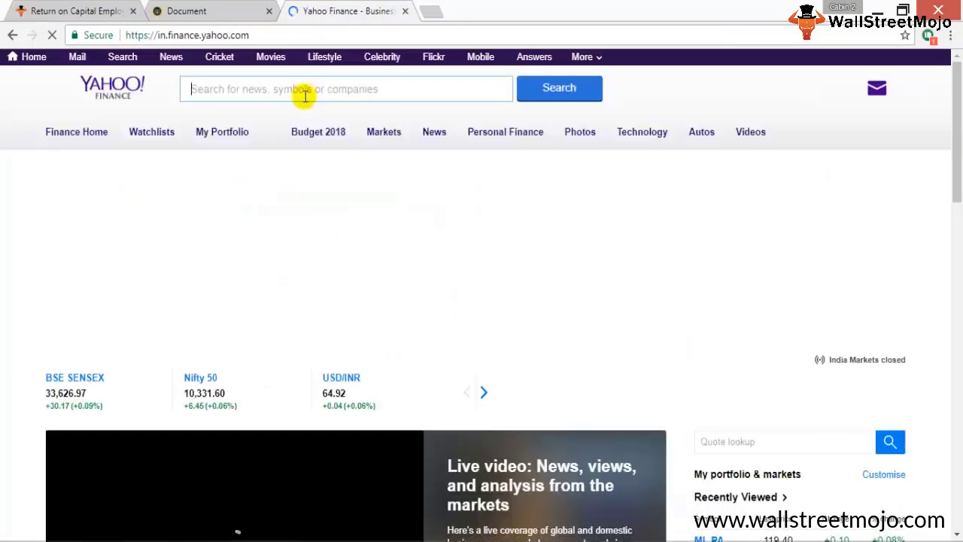
Try a Yahoo Finance site search for "colgate palmolive", and return to the home page's quote lookup
type("colga")
key("BackSpace")
type("gate")
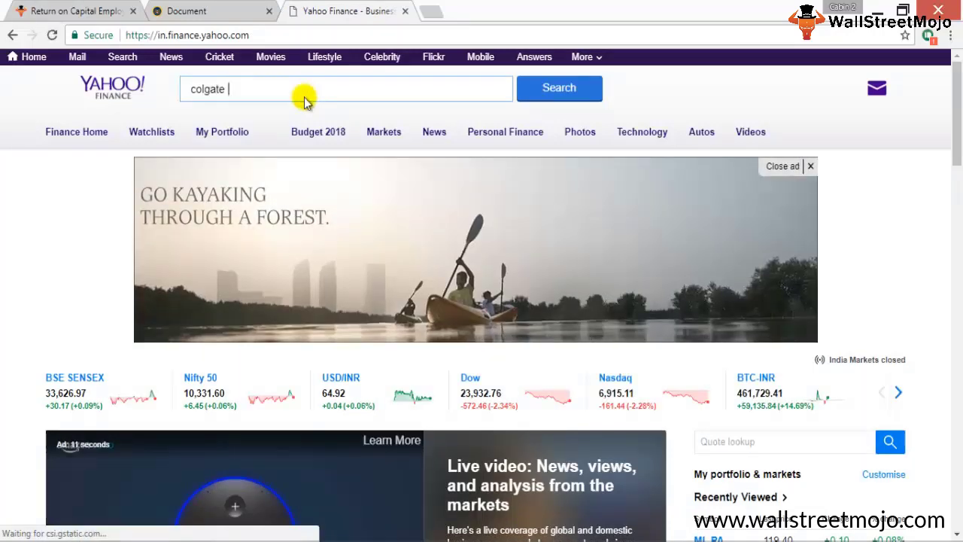
type(" palm")
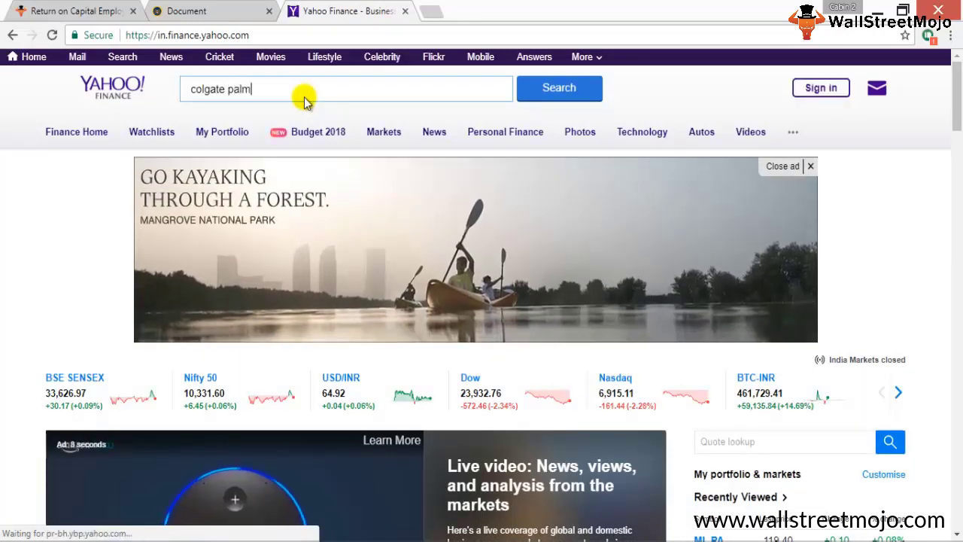
type("olive")
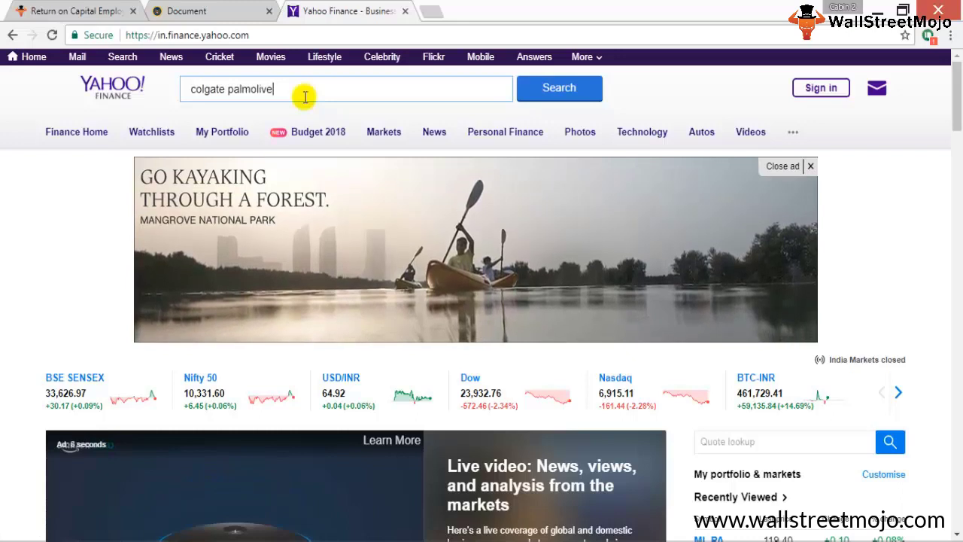
left_click(557, 93)
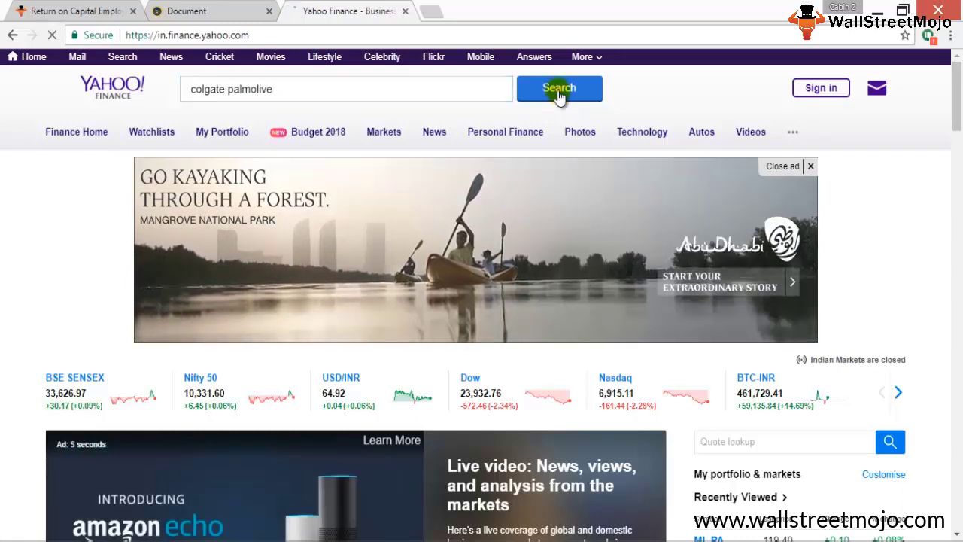
left_click(771, 443)
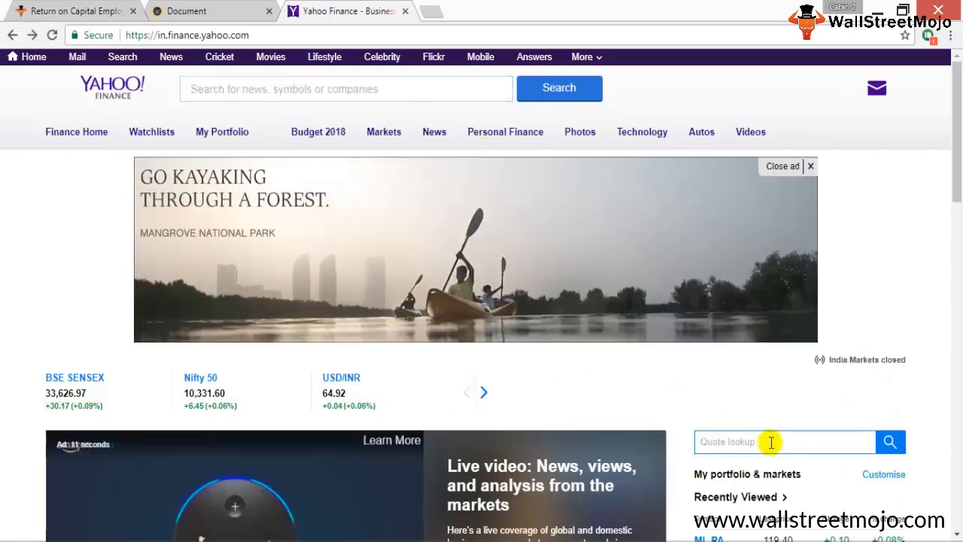
Go back from the 10-K document to the EDGAR search results, and return to Yahoo Finance
left_click(214, 10)
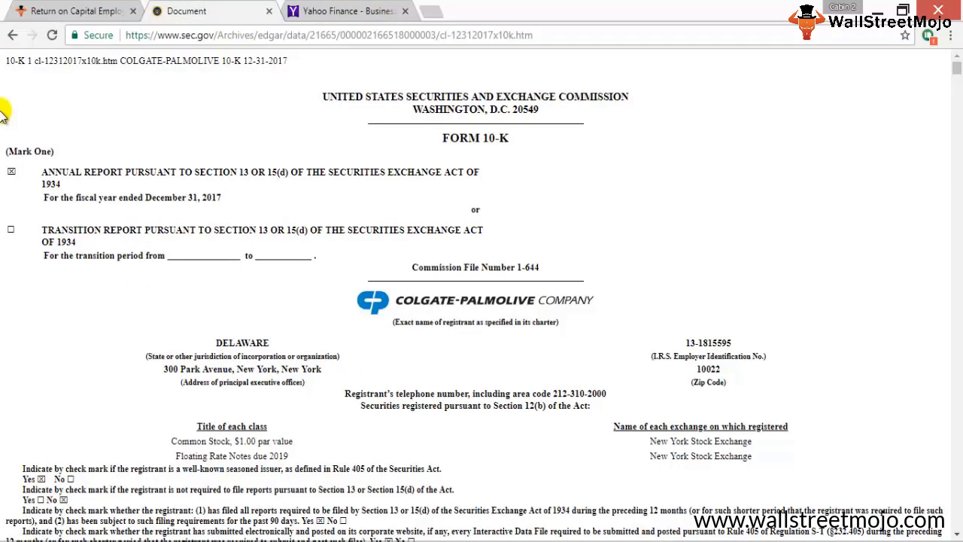
left_click(15, 36)
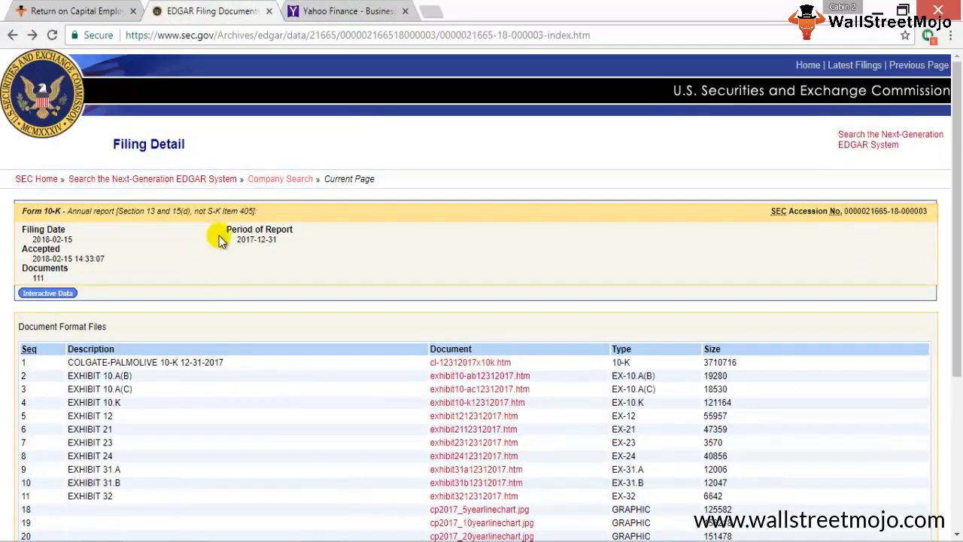
left_click(13, 36)
left_click(343, 11)
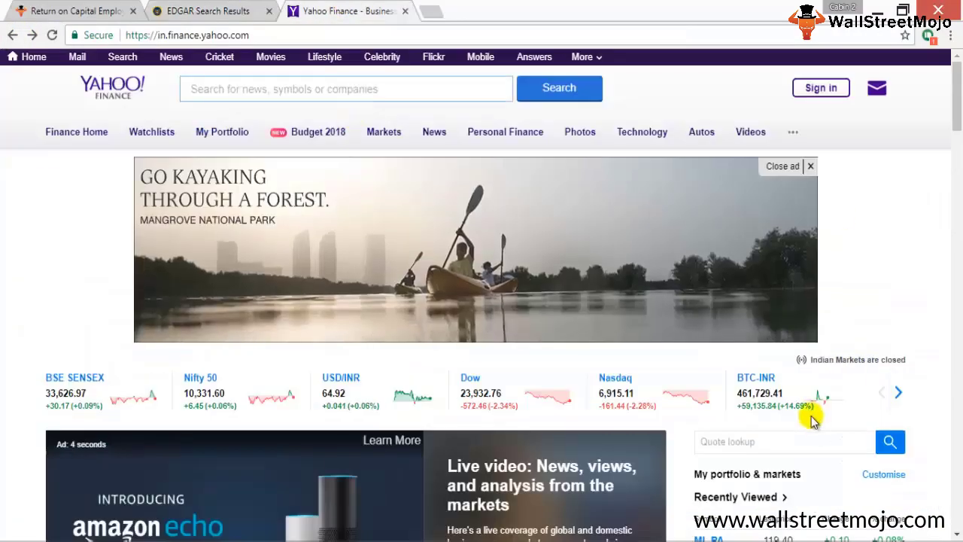
Try to find the company in the quote lookup with "colgate and pal" and "palmolive"
left_click(788, 442)
type("colag")
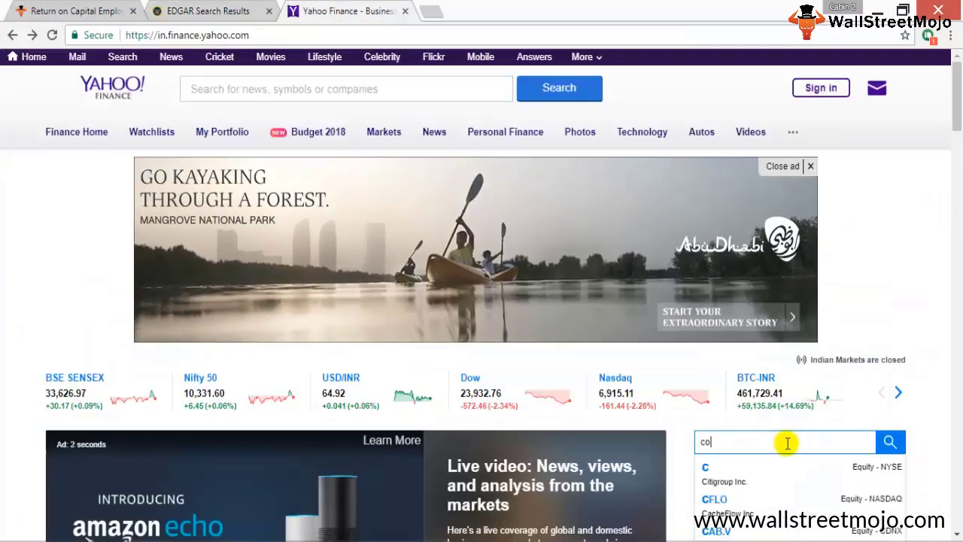
key("BackSpace")
key("BackSpace")
key("BackSpace")
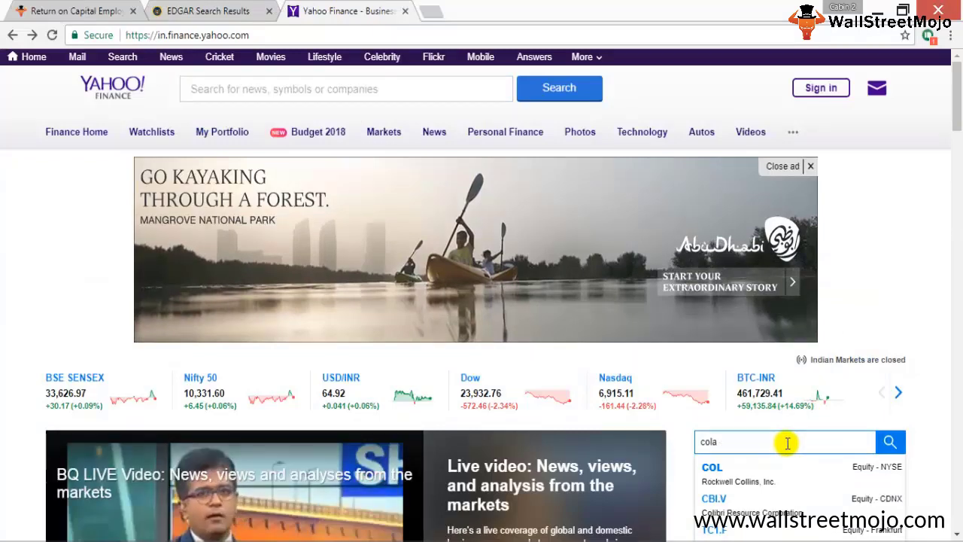
type("lgate and a")
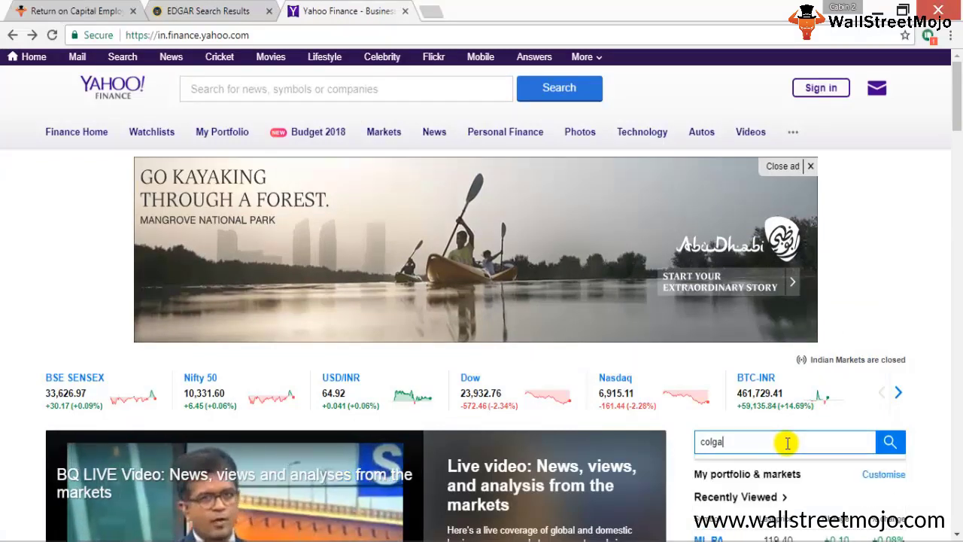
type("l")
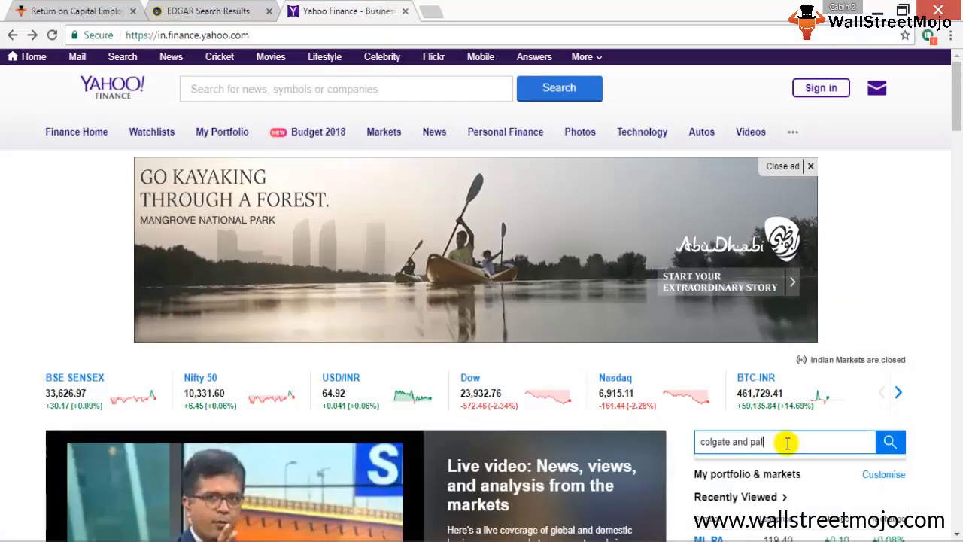
scroll(787, 444, "down", 3)
type("palmo")
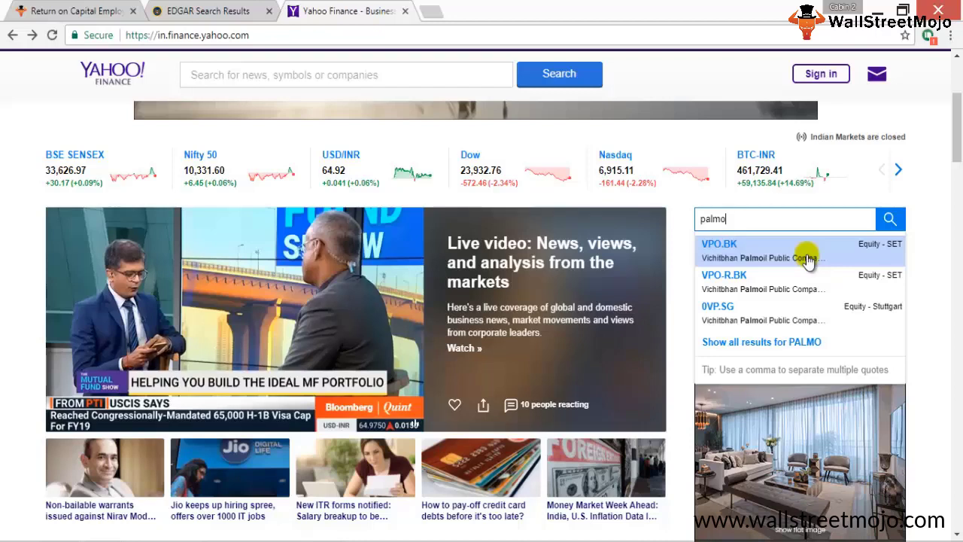
type("live")
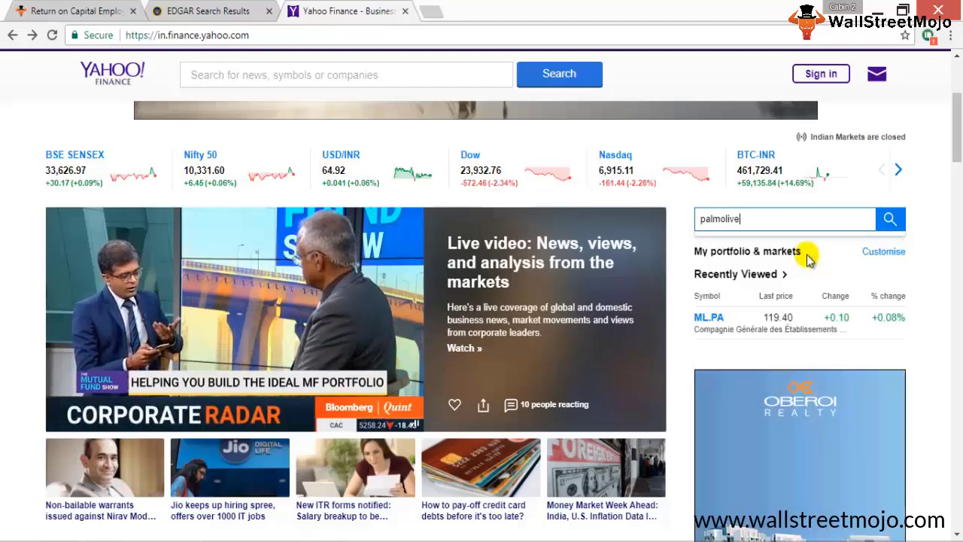
Look up "colgate" in the quote lookup and open the NYSE quote page for Colgate-Palmolive Company (CL)
key("ctrl+a")
type("colga")
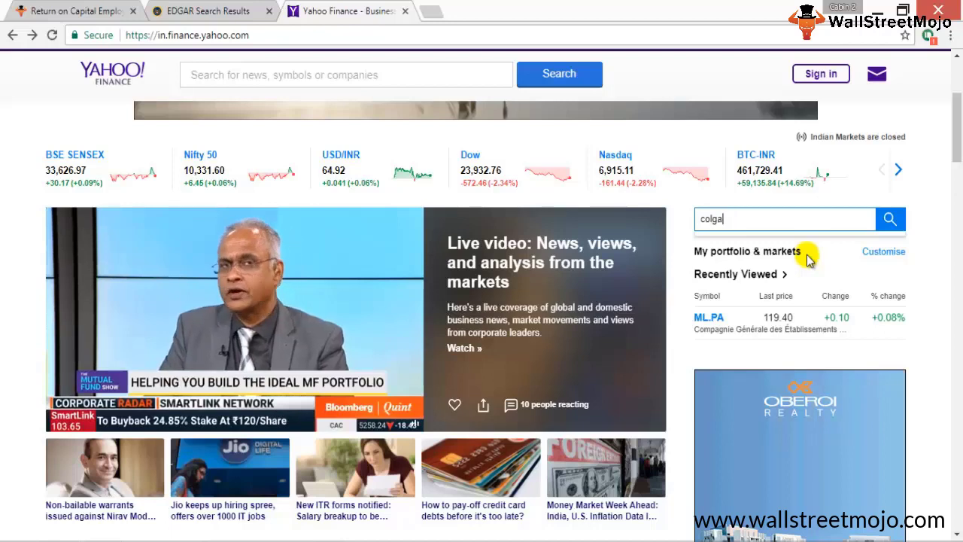
type("te")
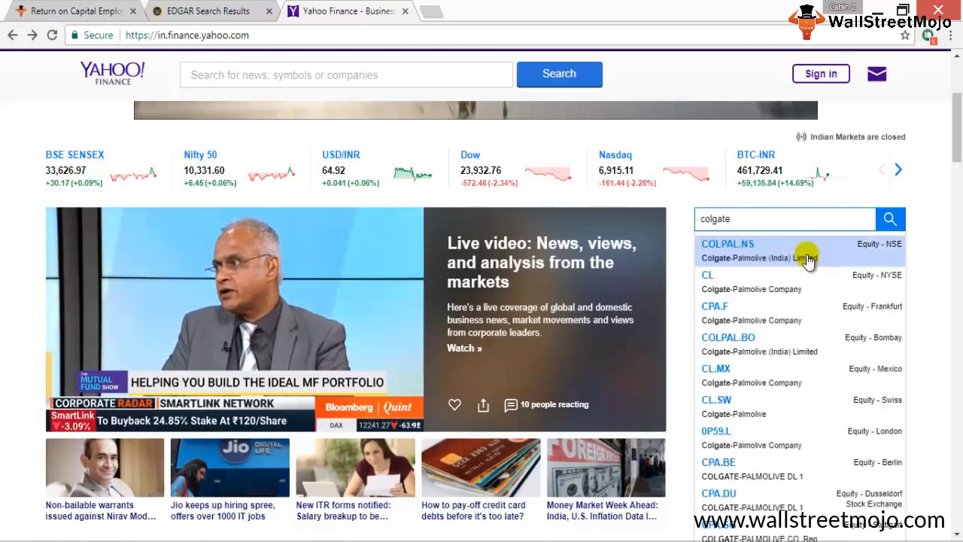
left_click(807, 258)
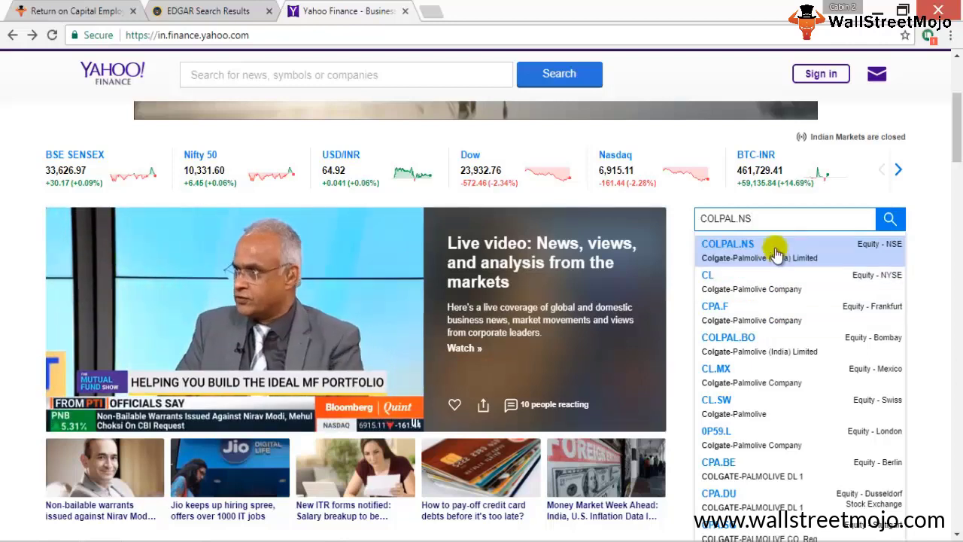
left_click(777, 284)
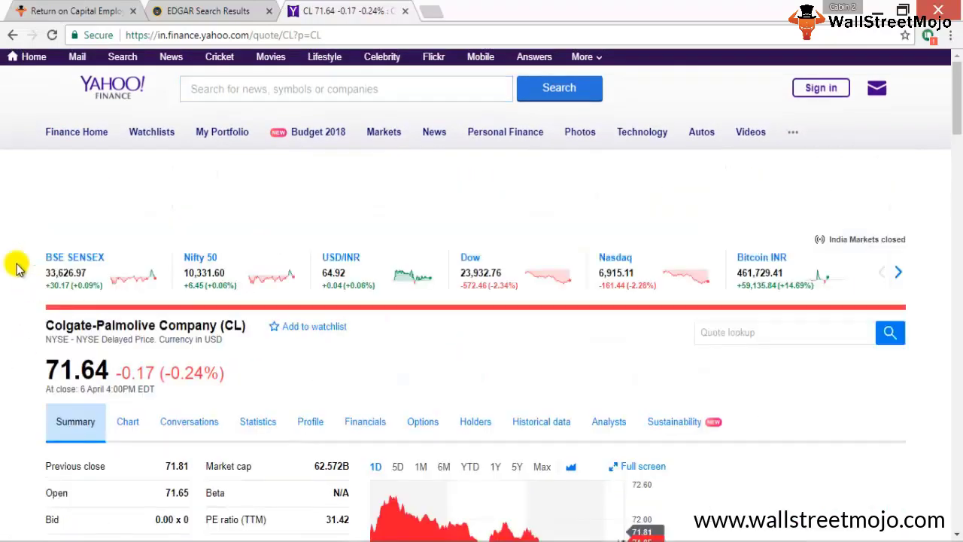
scroll(10, 298, "down", 2)
scroll(10, 297, "down", 5)
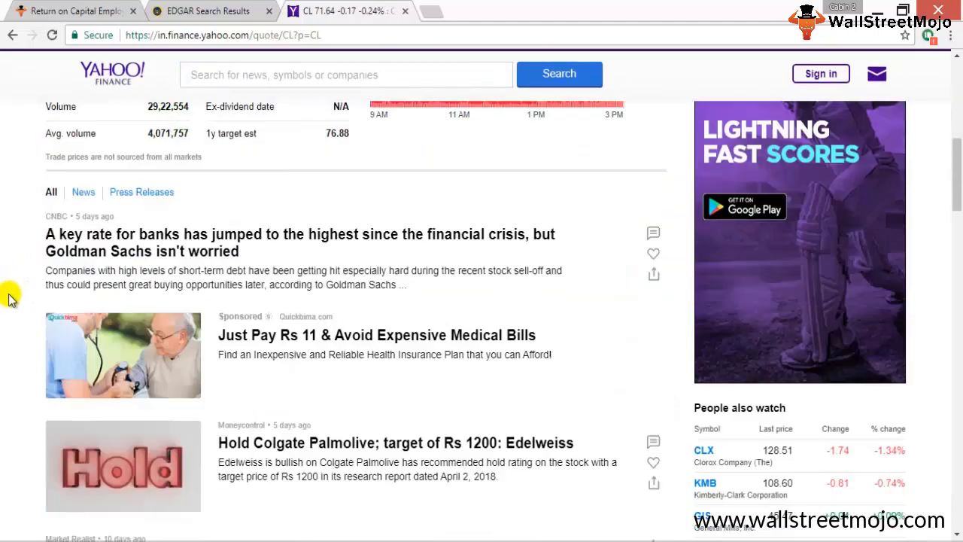
scroll(11, 298, "up", 3)
scroll(10, 297, "up", 2)
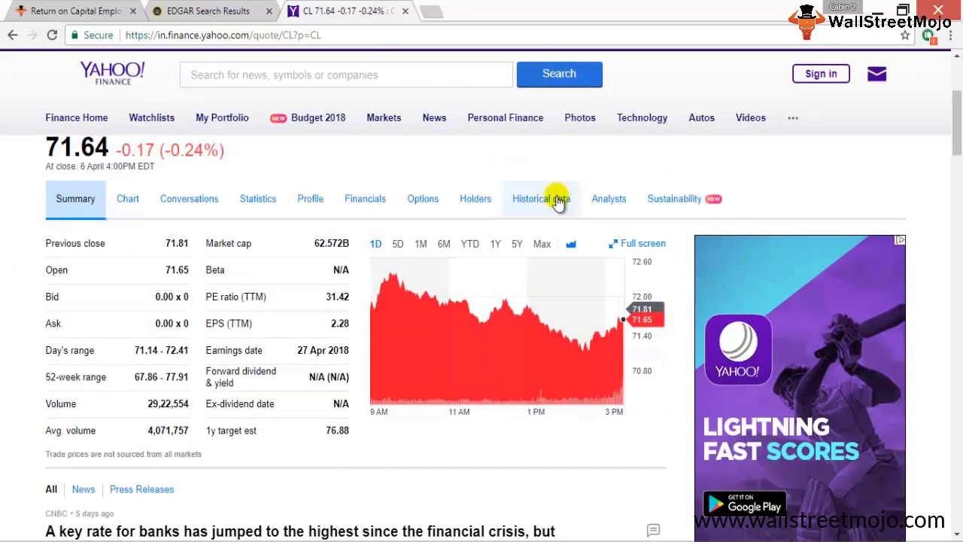
Open Colgate-Palmolive's statistics and review its valuation measures, profitability and management effectiveness figures
left_click(265, 204)
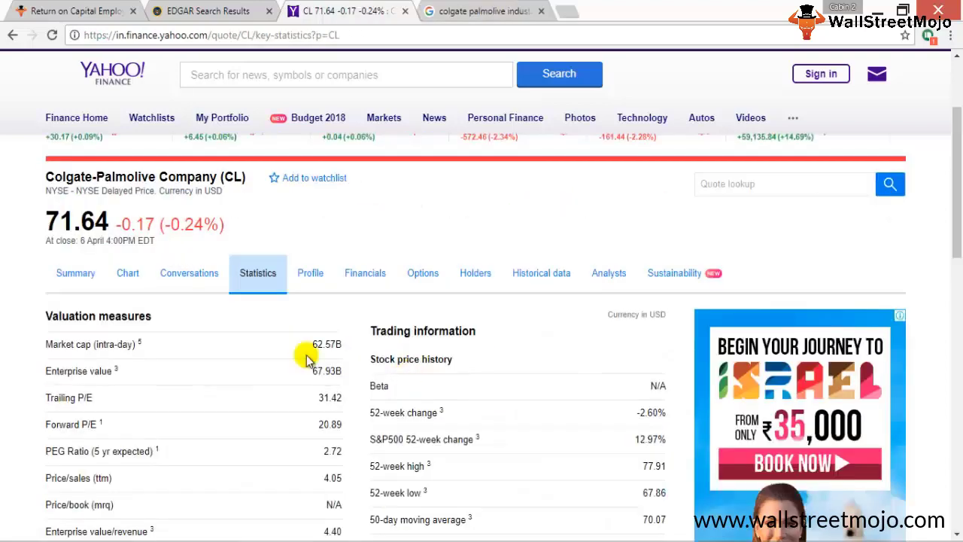
scroll(259, 382, "down", 2)
scroll(260, 383, "down", 4)
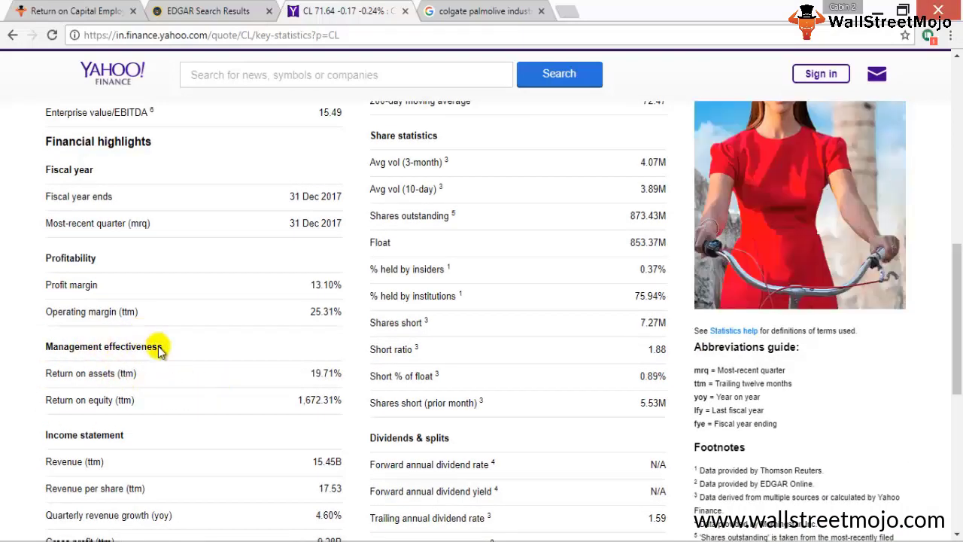
scroll(499, 394, "down", 1)
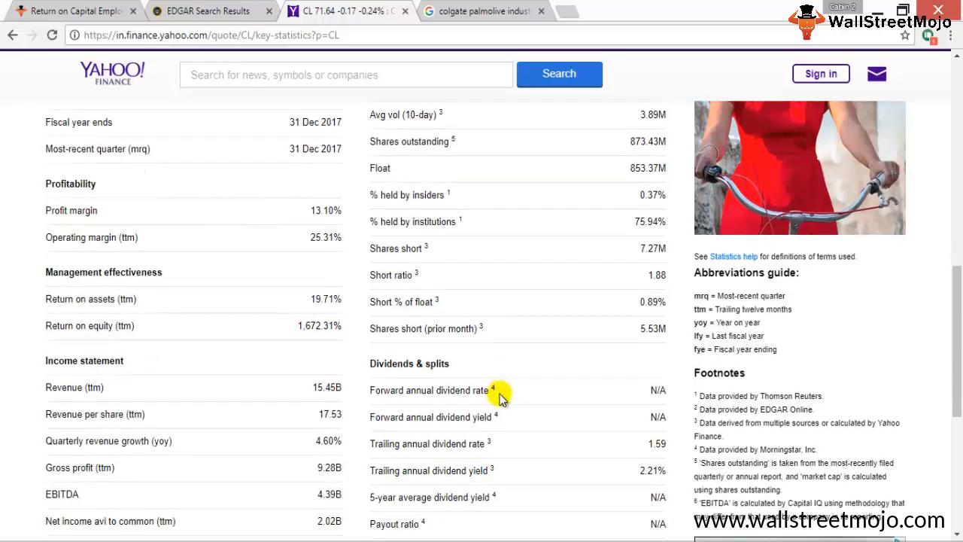
scroll(444, 365, "up", 1)
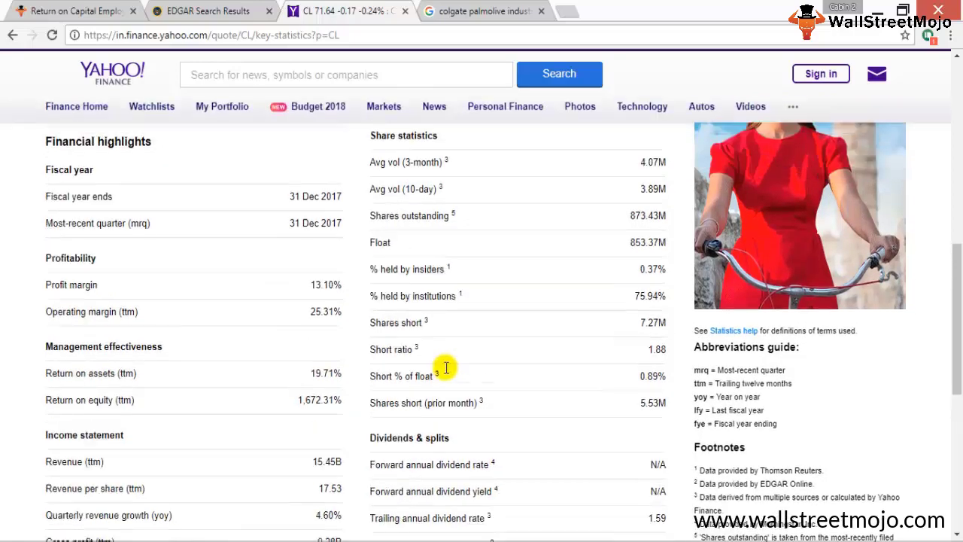
scroll(444, 375, "up", 5)
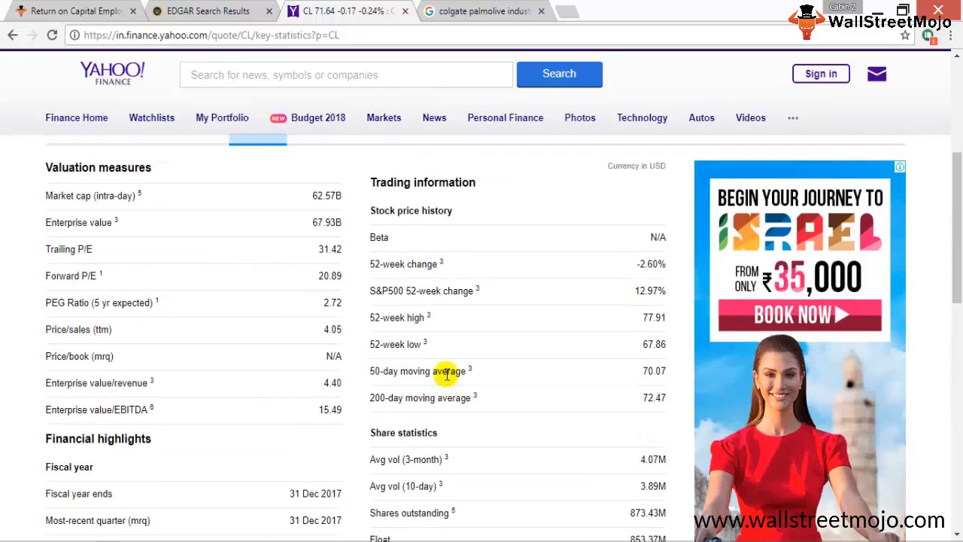
Open the company profile and check the sector and industry Colgate-Palmolive is classified under
left_click(309, 274)
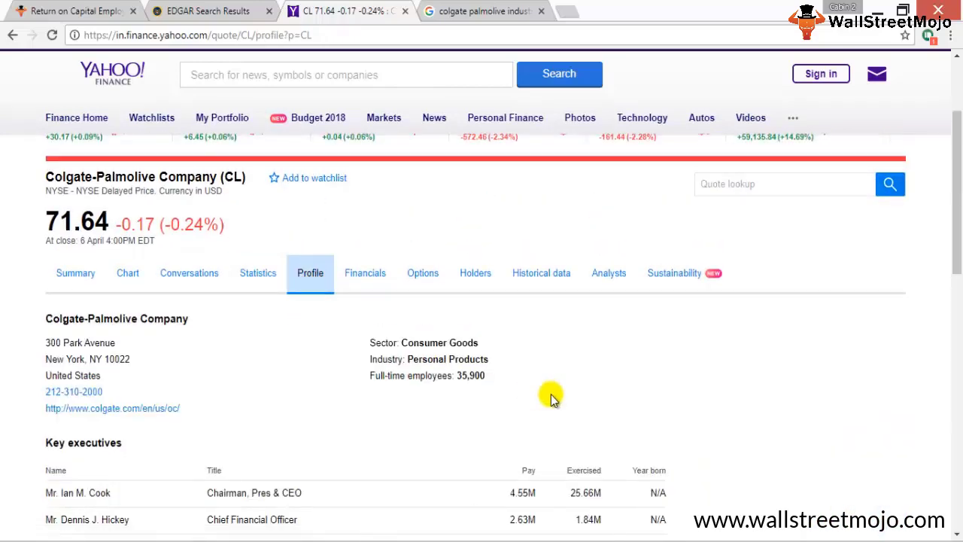
scroll(472, 299, "down", 1)
left_click_drag(454, 274, 410, 286)
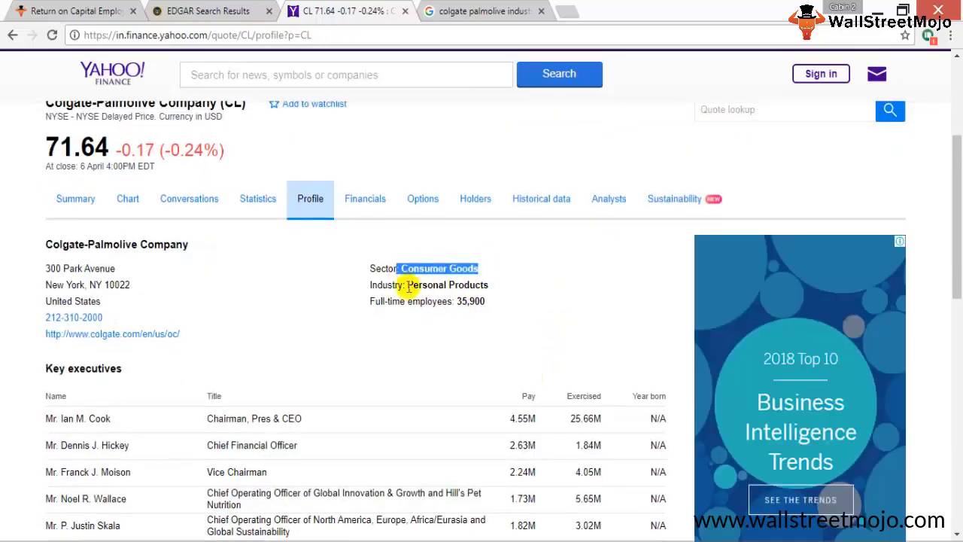
left_click_drag(486, 302, 397, 282)
left_click(401, 280)
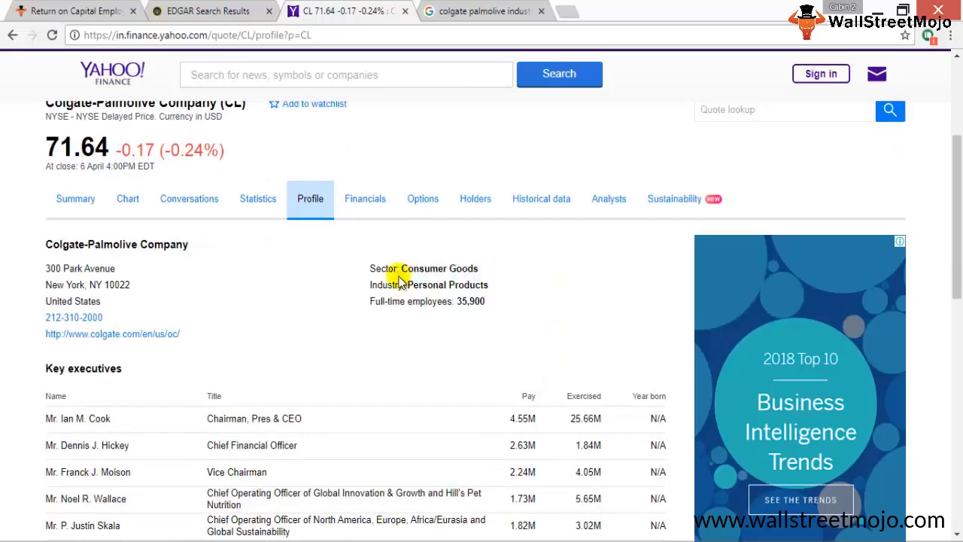
Return to the open Google Finance search for "colgate palmolive industry" and search for "google finance" instead
left_click(570, 13)
type("g")
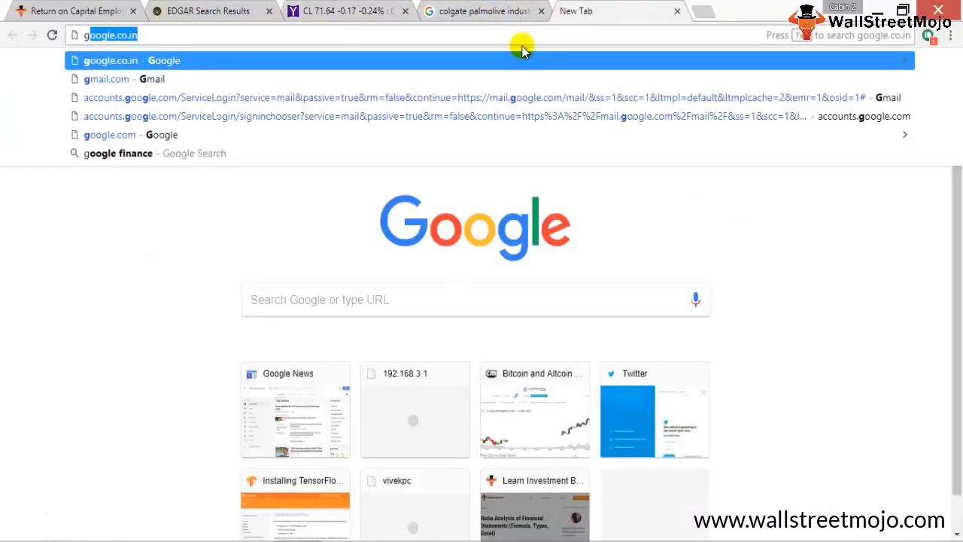
left_click(477, 6)
left_click(271, 76)
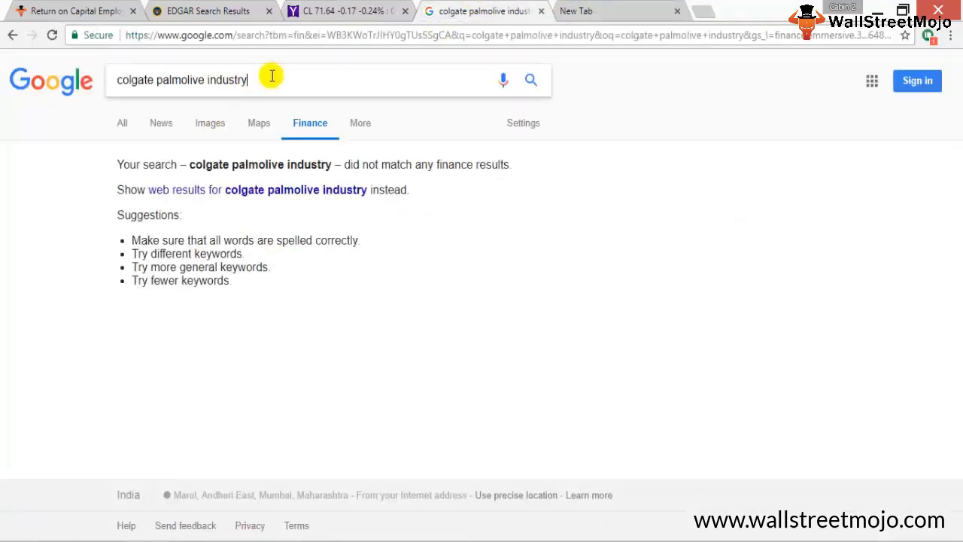
key("ctrl+a")
type("google")
key("Escape")
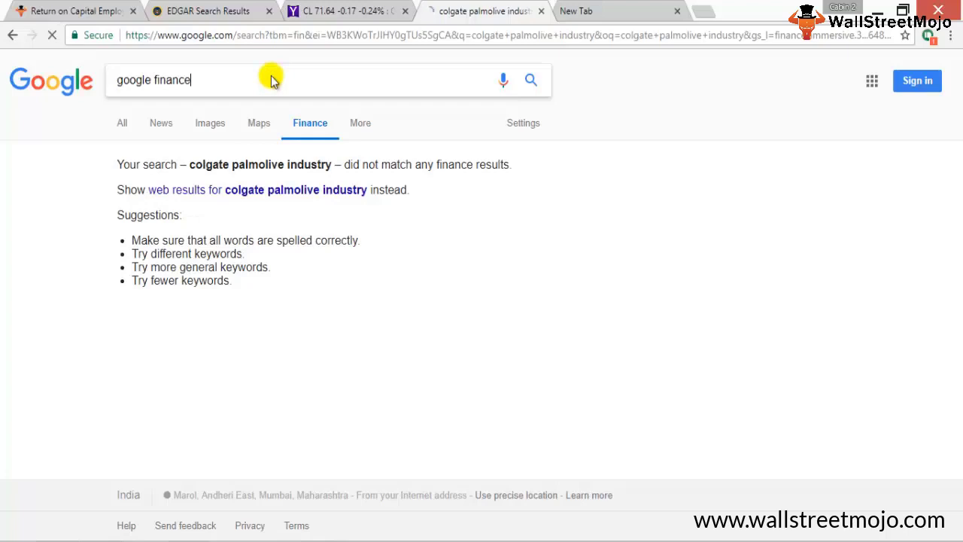
left_click(216, 81)
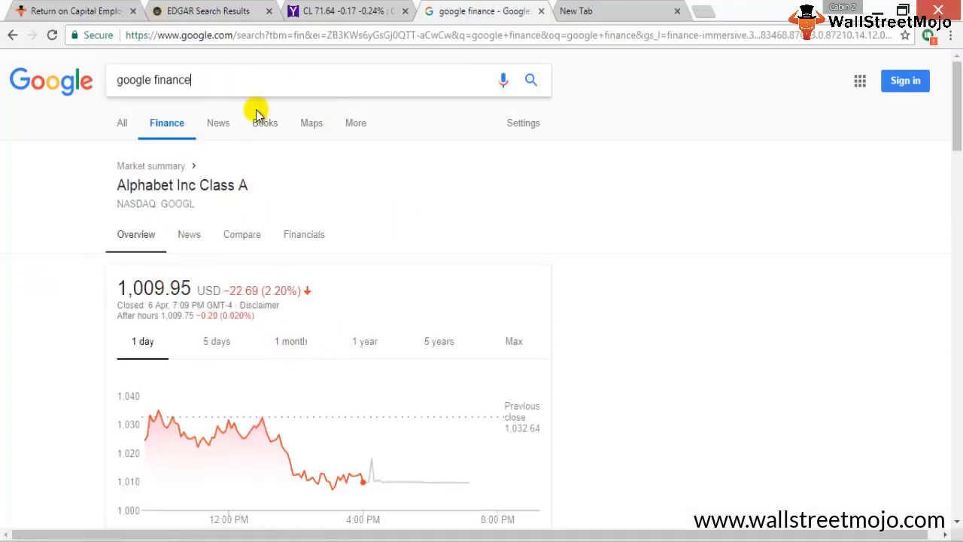
Search Google Finance for "colgate palmolive nyse"
key("BackSpace")
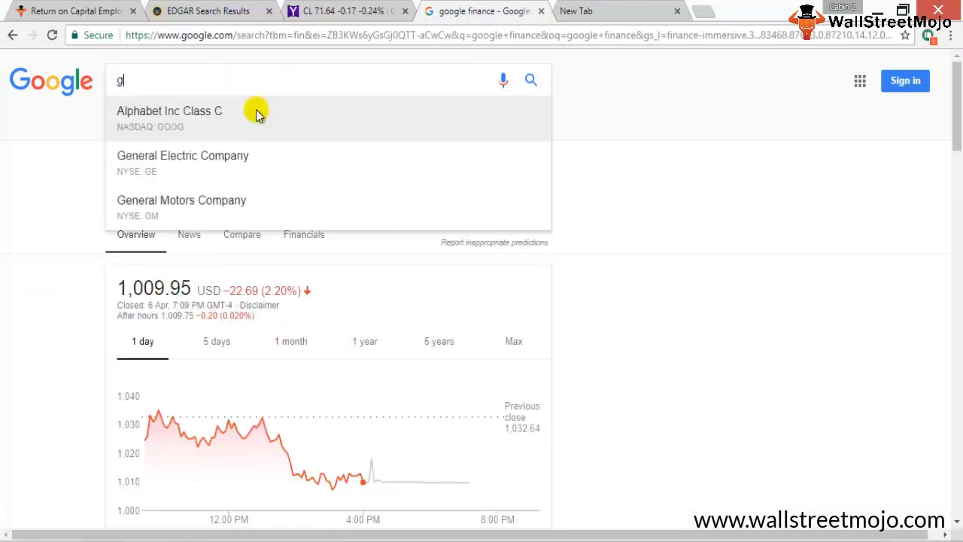
type("colgate")
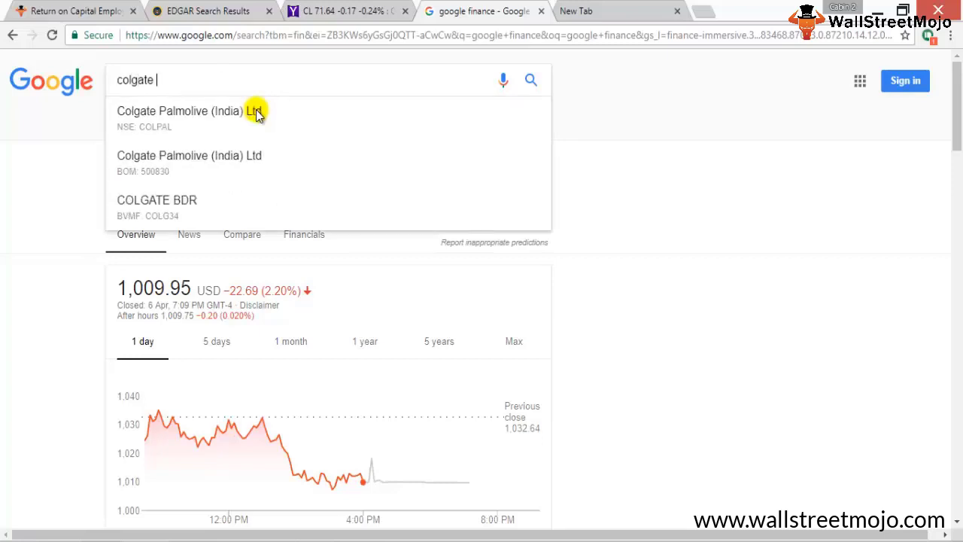
key("BackSpace")
key("BackSpace")
key("BackSpace")
key("BackSpace")
key("BackSpace")
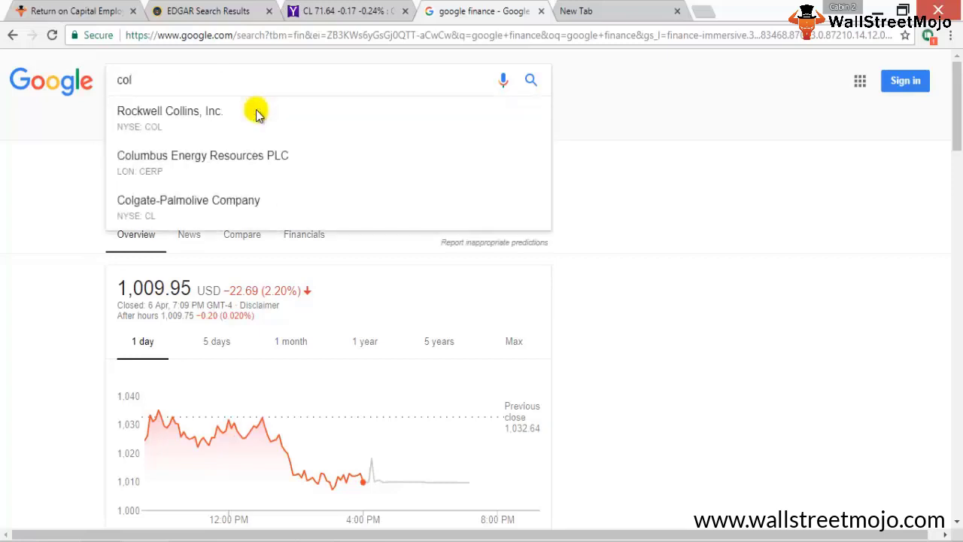
type("gate palmolive ")
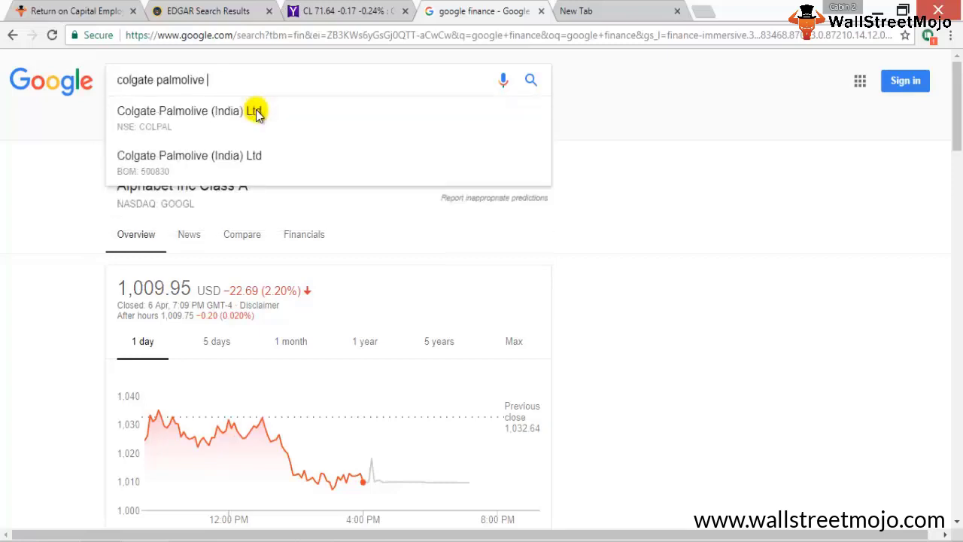
type("nyse")
key("Return")
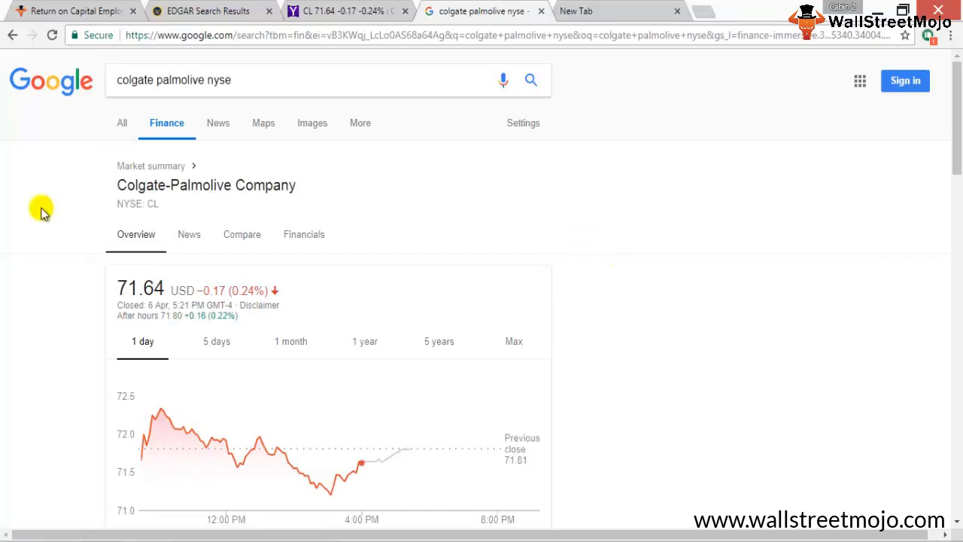
Examine the overview of Colgate-Palmolive Company (NYSE: CL), including its key price data, peer companies and quarterly financials
scroll(33, 301, "down", 1)
scroll(34, 302, "down", 5)
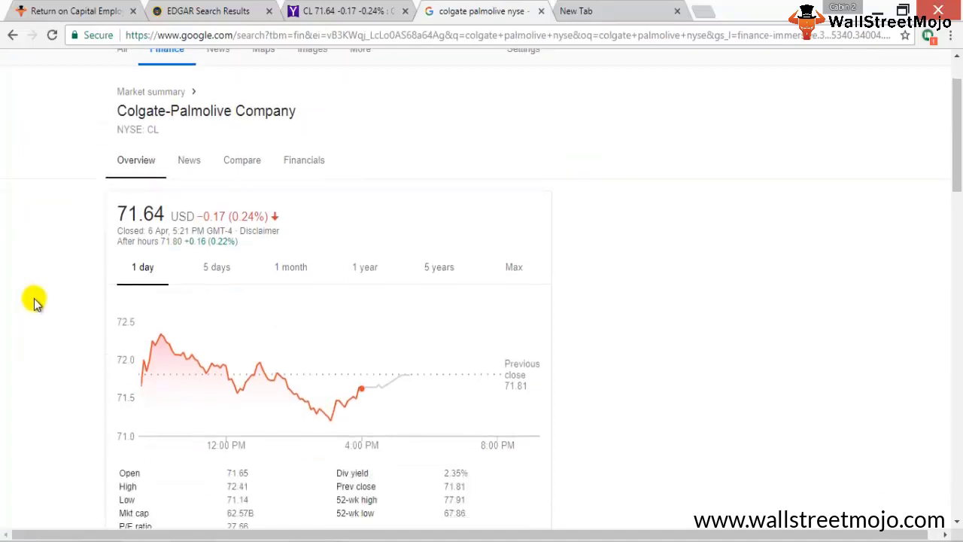
scroll(34, 301, "down", 2)
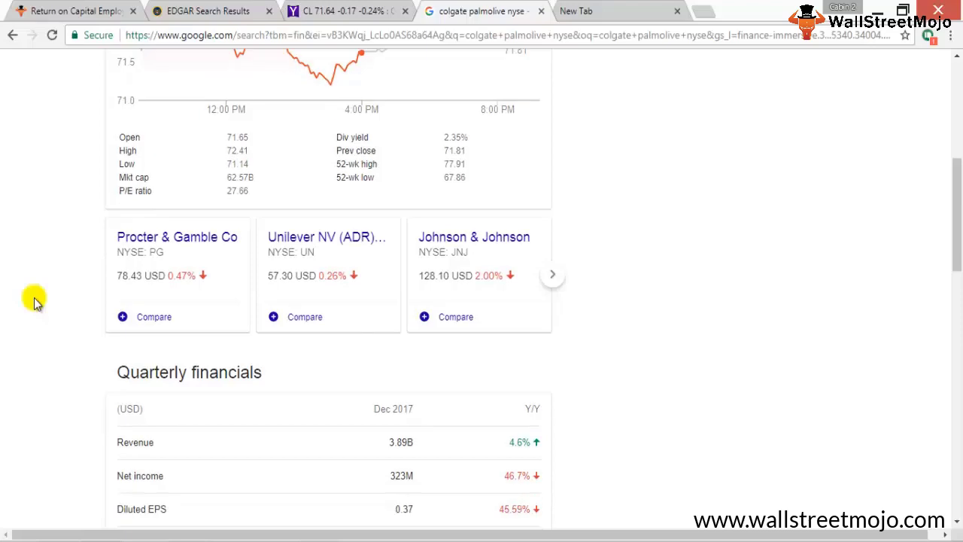
scroll(34, 301, "up", 5)
scroll(31, 303, "down", 1)
scroll(34, 301, "up", 2)
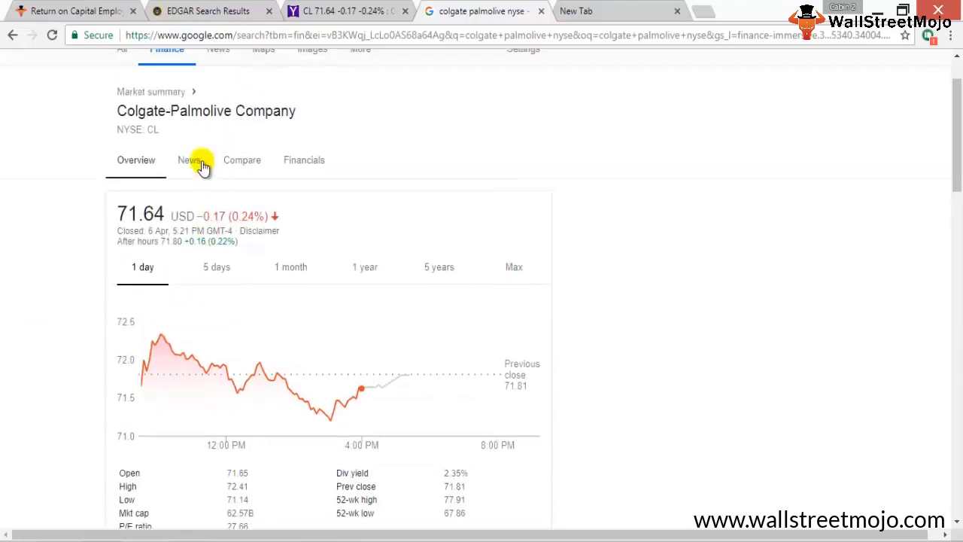
Open the stock comparison for Colgate-Palmolive and review its related stocks and related markets
left_click(238, 154)
scroll(33, 348, "down", 3)
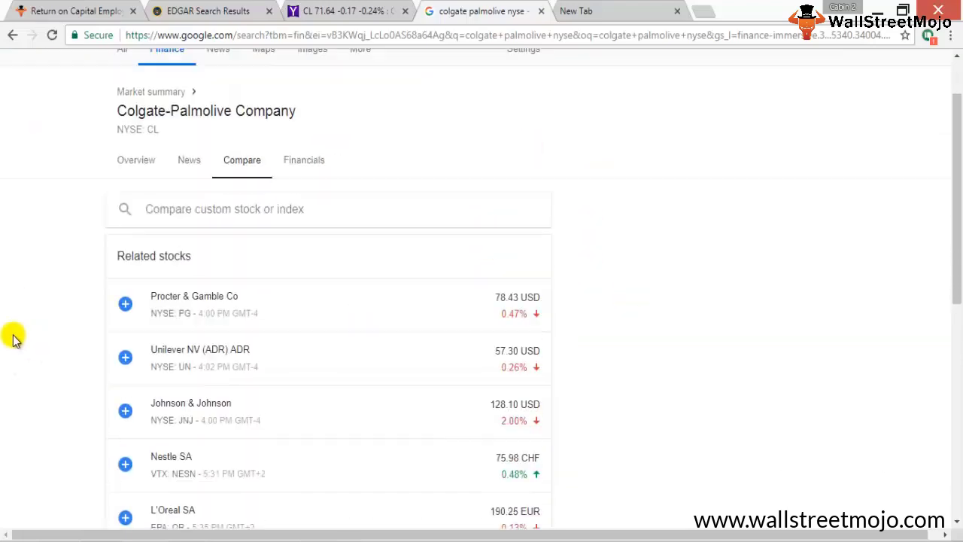
scroll(12, 339, "up", 1)
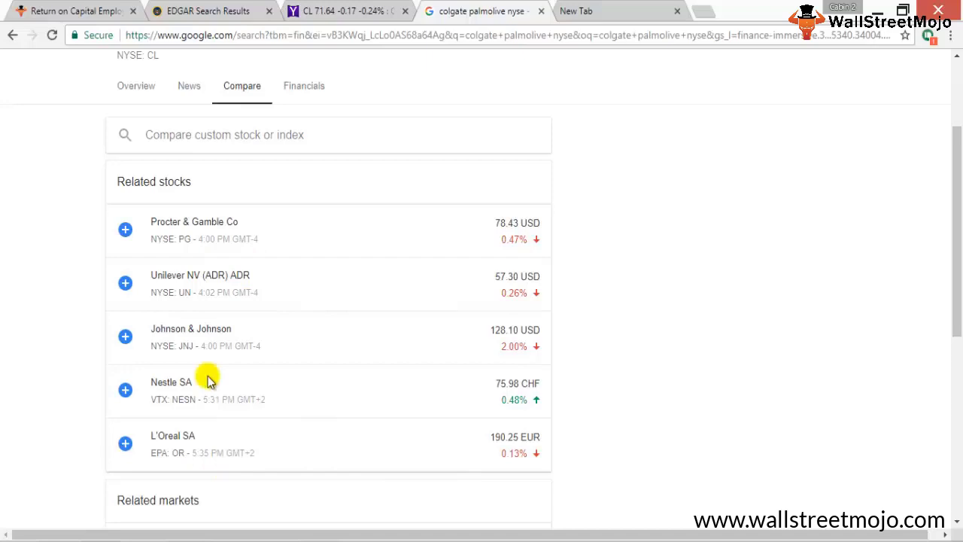
scroll(495, 256, "up", 2)
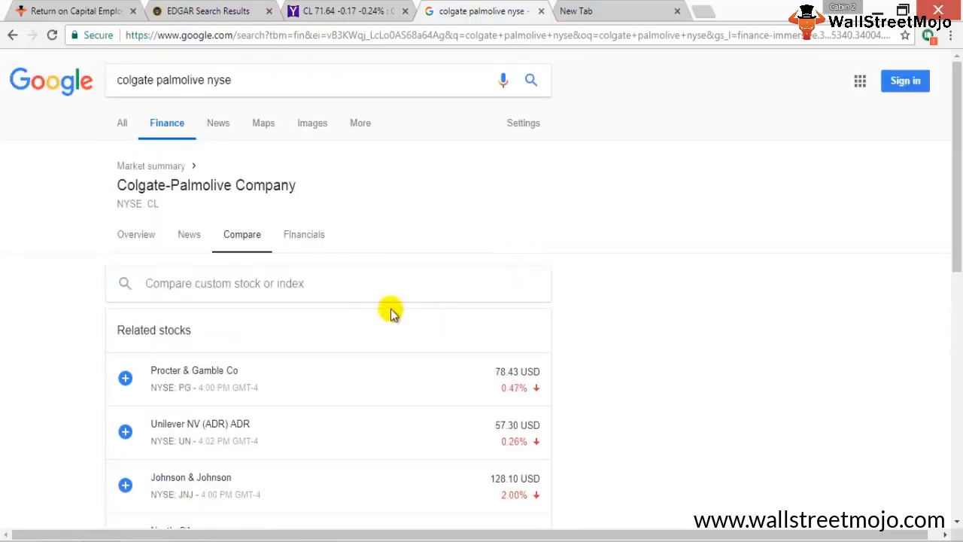
scroll(655, 301, "down", 5)
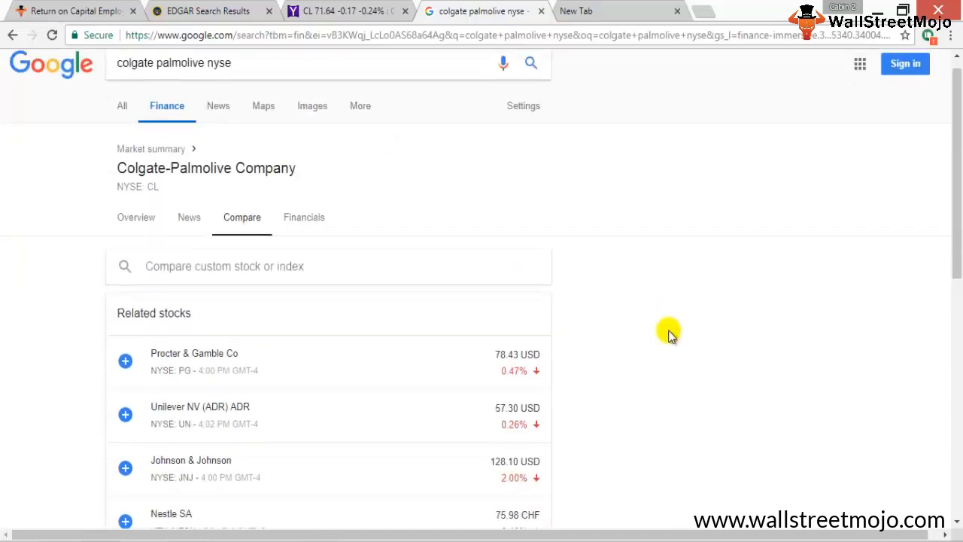
scroll(657, 302, "down", 1)
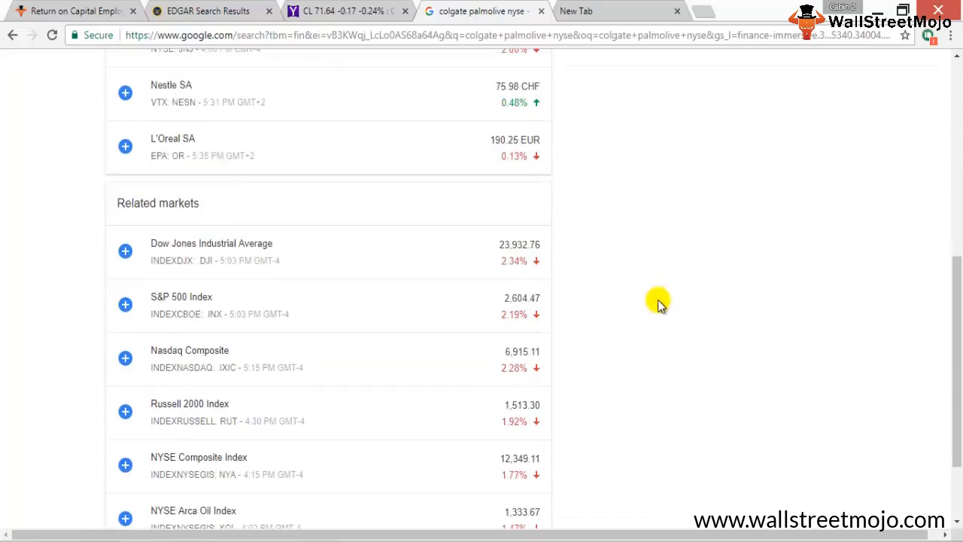
scroll(656, 305, "down", 2)
scroll(655, 305, "up", 8)
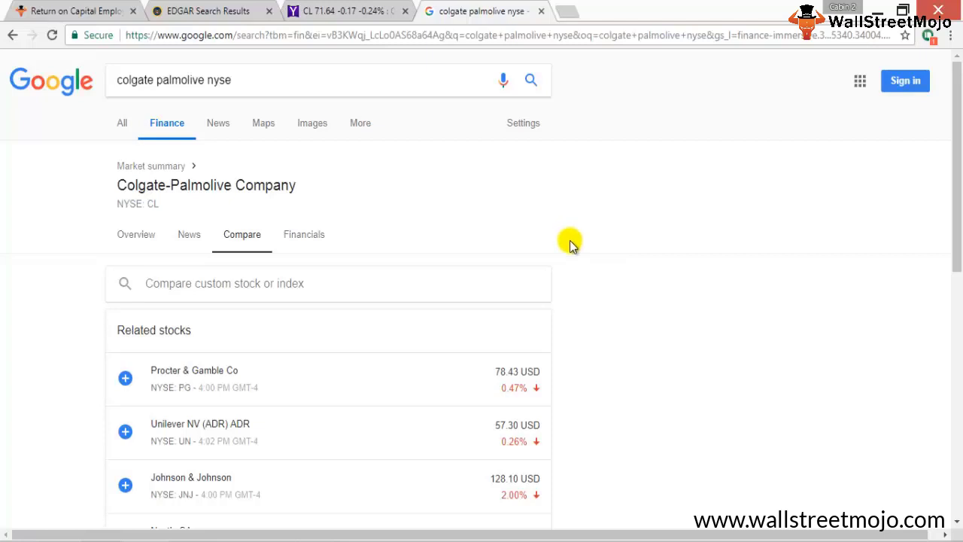
Switch to the Book1 workbook in Excel and review the 2017 EBIT in H16 and the ROCE formula in H18
mouse_move(319, 539)
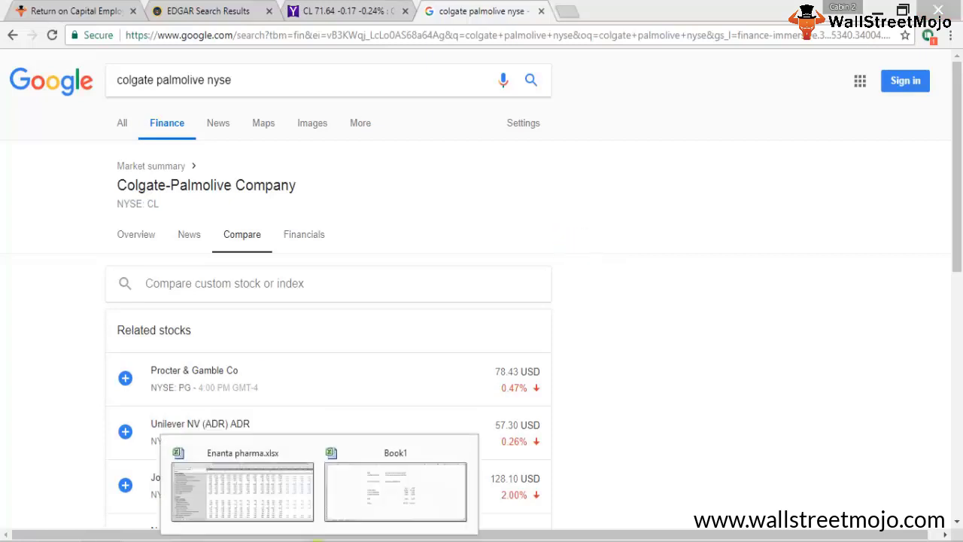
left_click(393, 448)
left_click(442, 373)
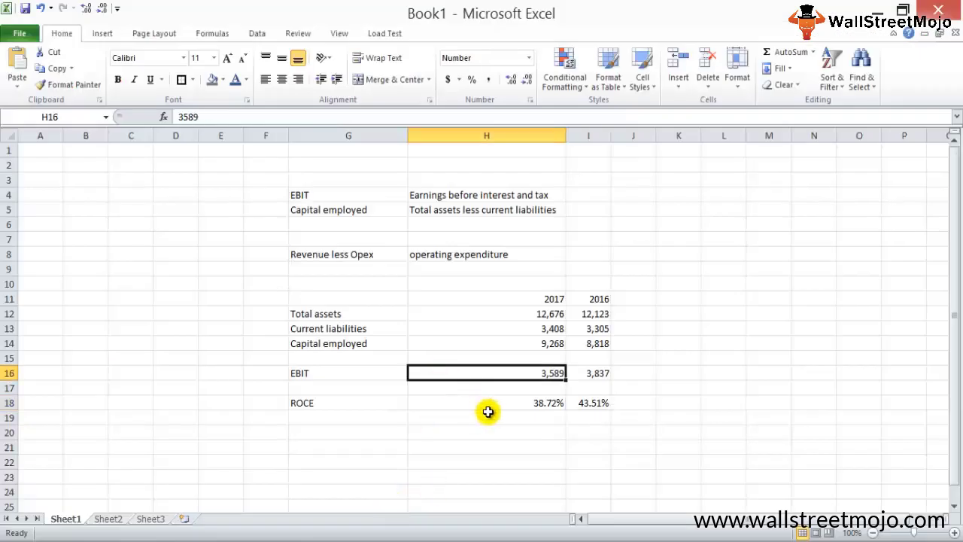
key("Down")
key("Down")
key("Down")
key("Up")
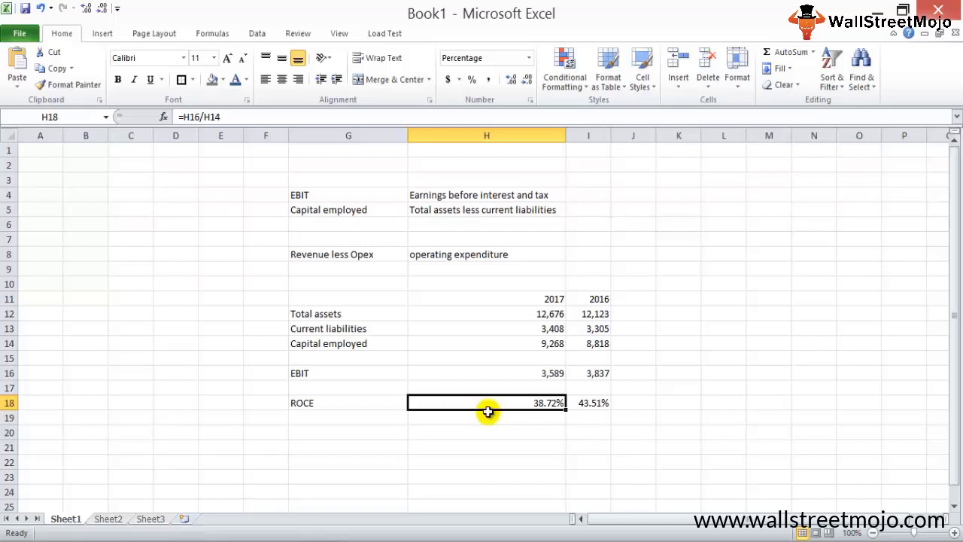
key("Up")
key("Up")
key("Down")
key("Down")
key("Down")
key("Up")
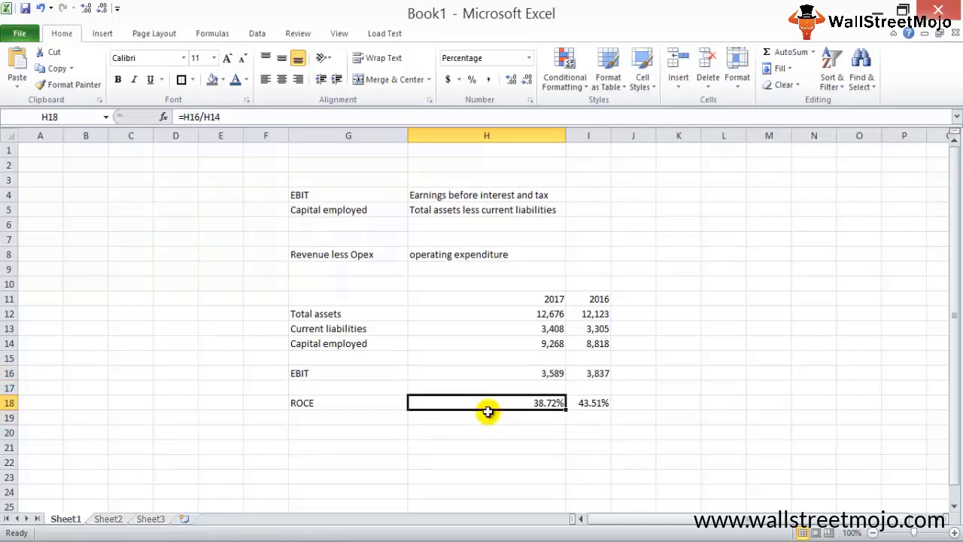